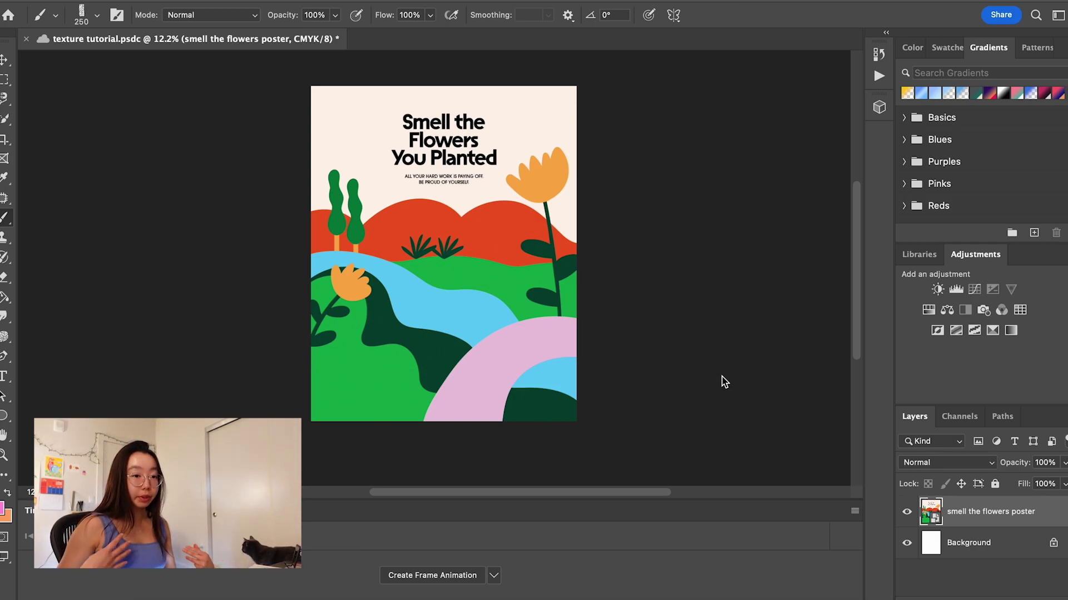
Select the pink bridge on the poster with the Quick Selection tool and add a new blank layer above the artwork.
{"action": "scroll", "coordinate": [435, 239], "scroll_direction": "up", "scroll_amount": 2}
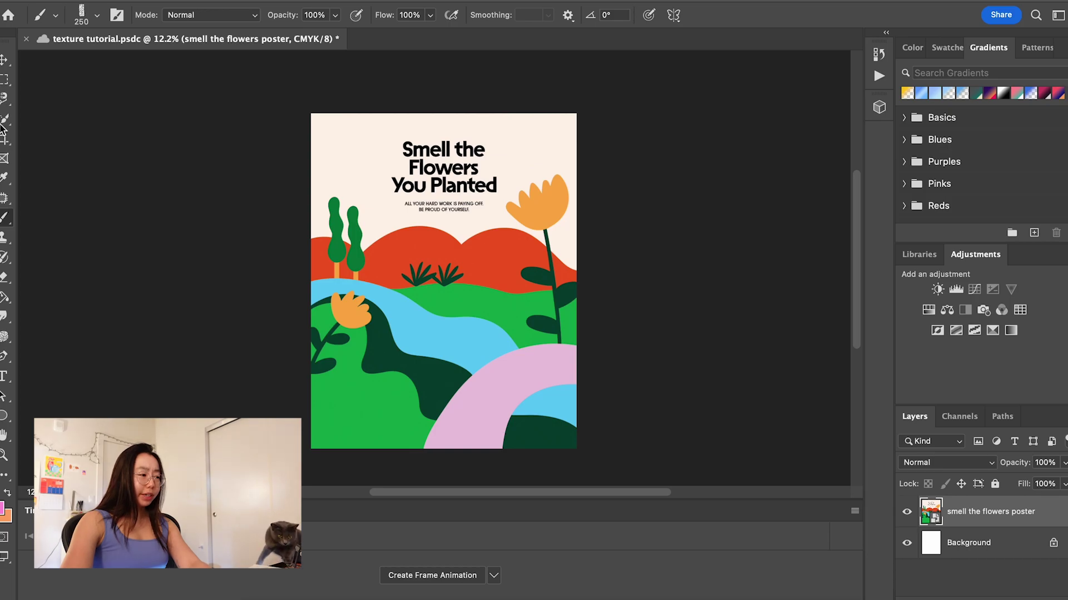
{"action": "left_click", "coordinate": [5, 122]}
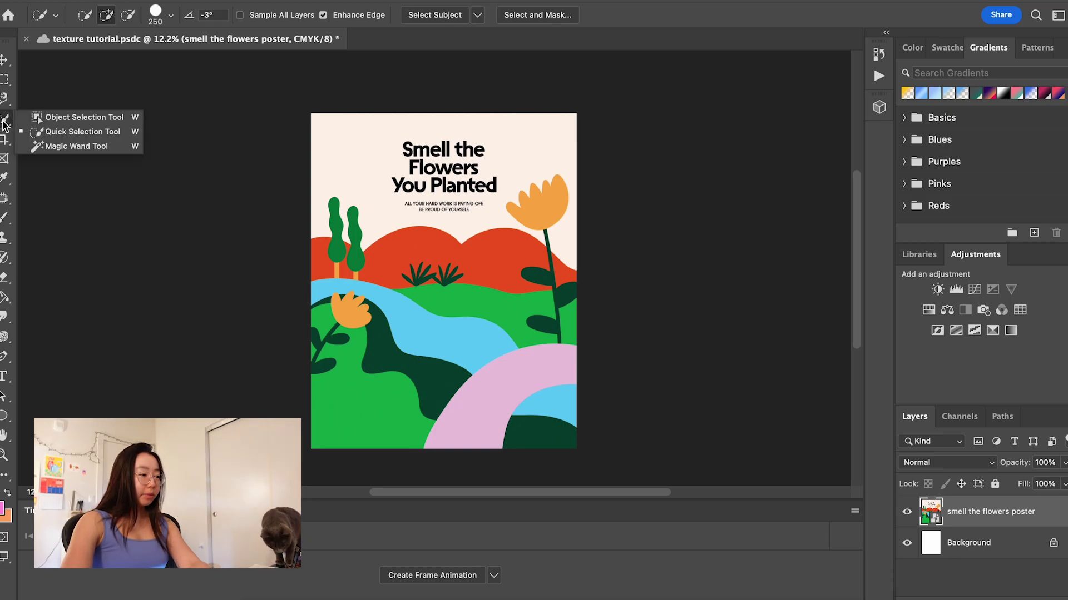
{"action": "left_click", "coordinate": [44, 134]}
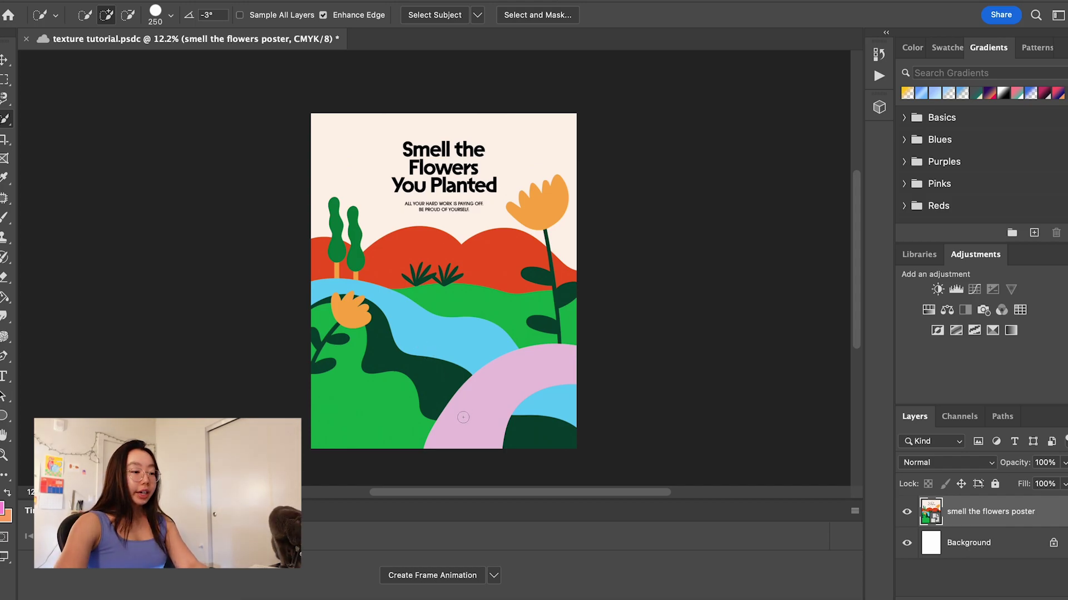
{"action": "left_click_drag", "start_coordinate": [488, 385], "coordinate": [543, 354]}
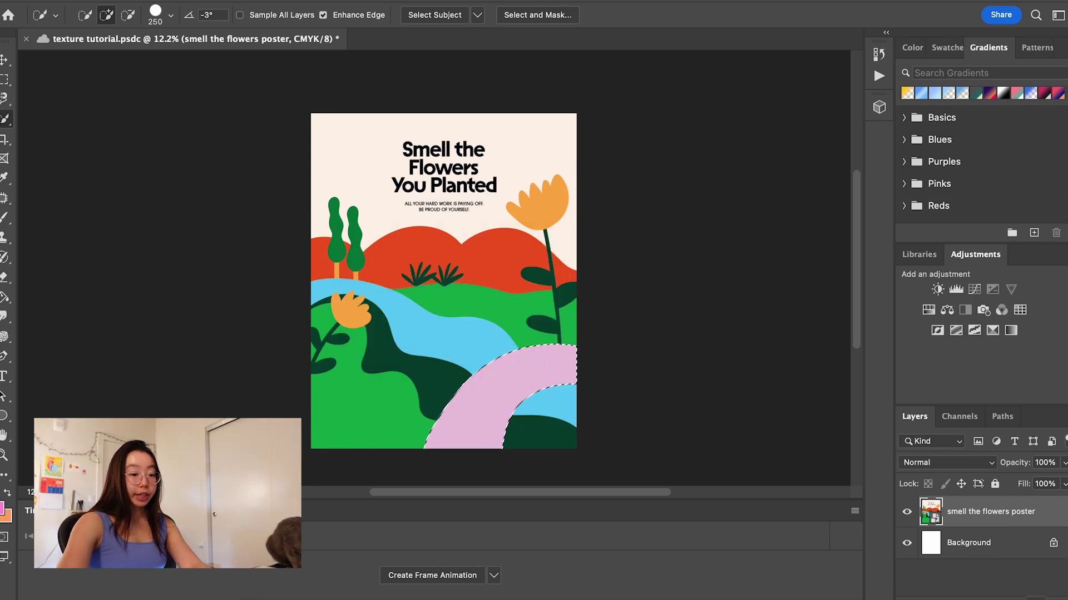
{"action": "left_click", "coordinate": [1035, 599]}
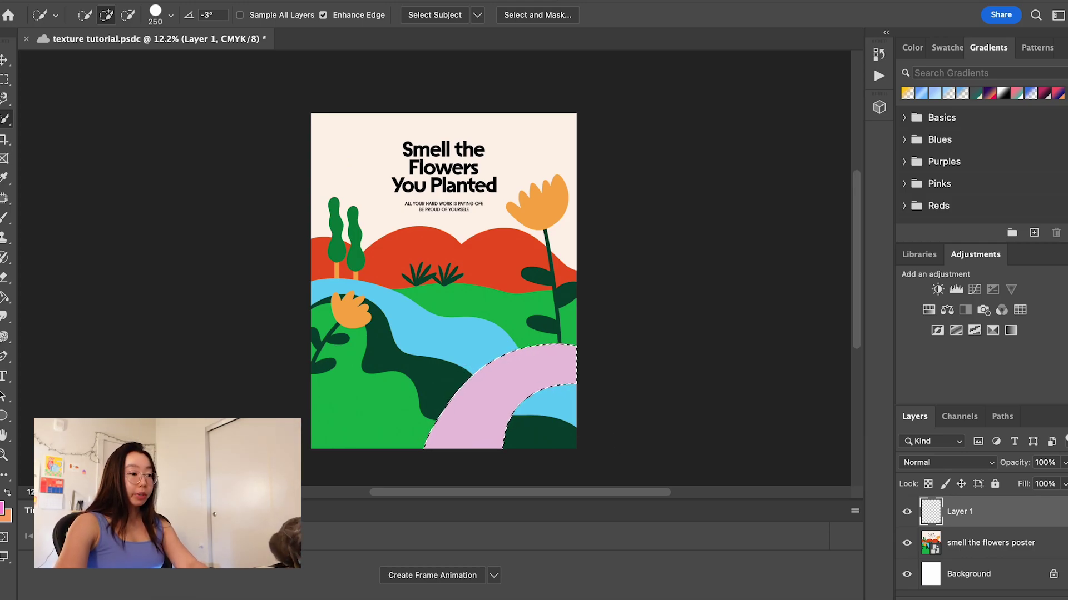
Save the document and choose the Kyle's Dry Media - Rough Rowdy Variant brush from the brush library.
{"action": "left_click", "coordinate": [467, 0]}
{"action": "left_click", "coordinate": [489, 90]}
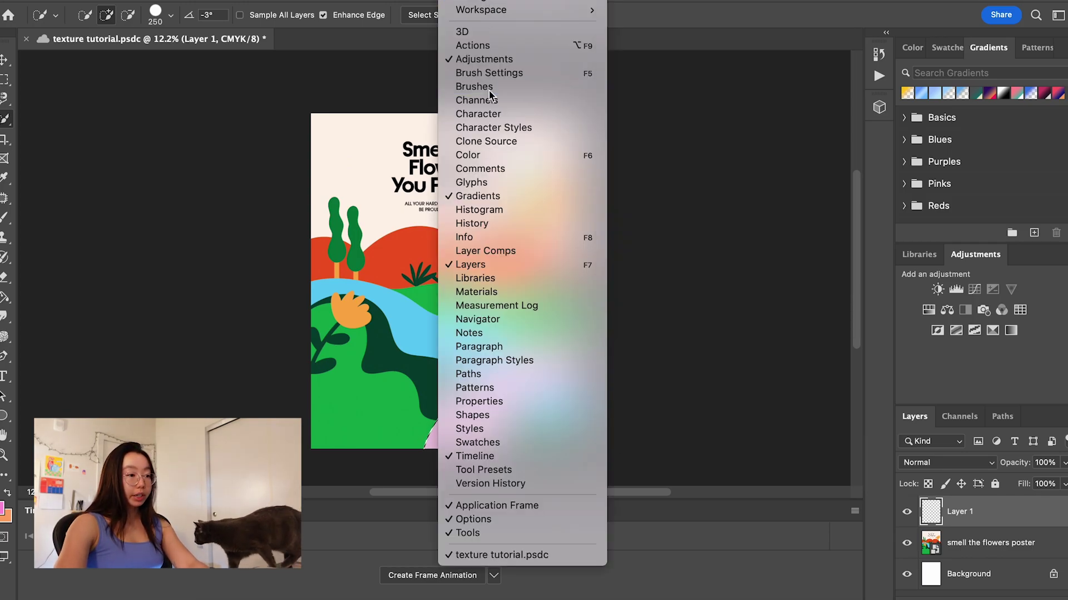
{"action": "left_click", "coordinate": [475, 87]}
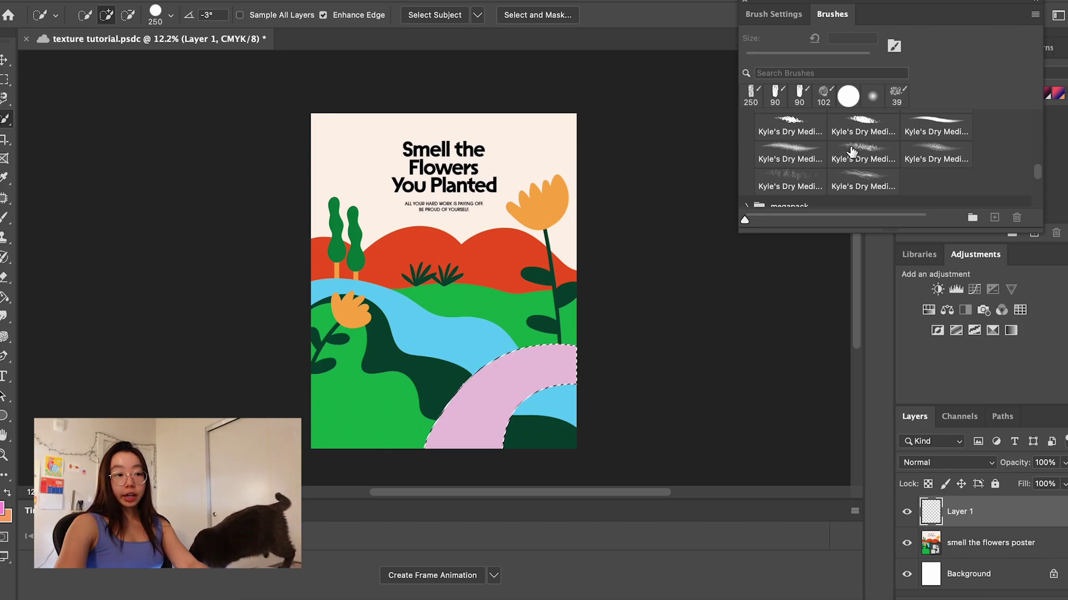
{"action": "scroll", "coordinate": [873, 158], "scroll_direction": "up", "scroll_amount": 5}
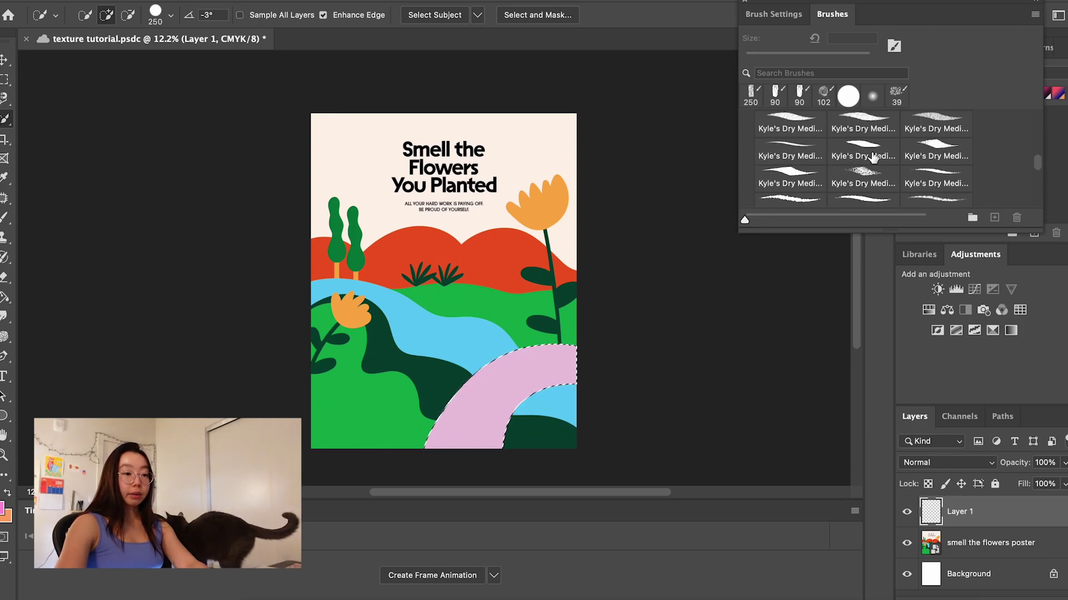
{"action": "scroll", "coordinate": [873, 158], "scroll_direction": "up", "scroll_amount": 5}
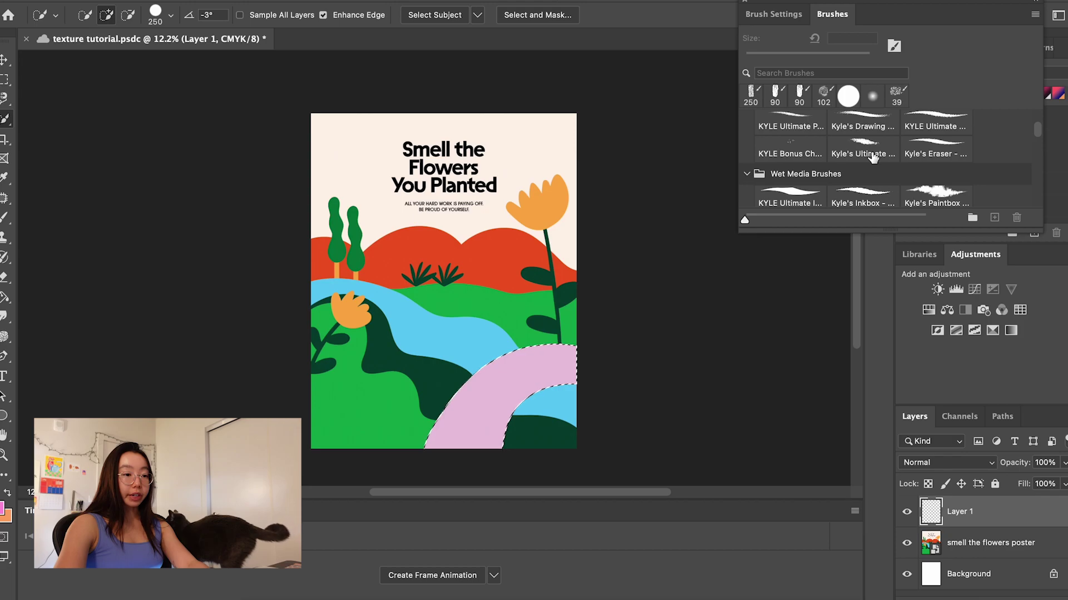
{"action": "key", "text": "super+s"}
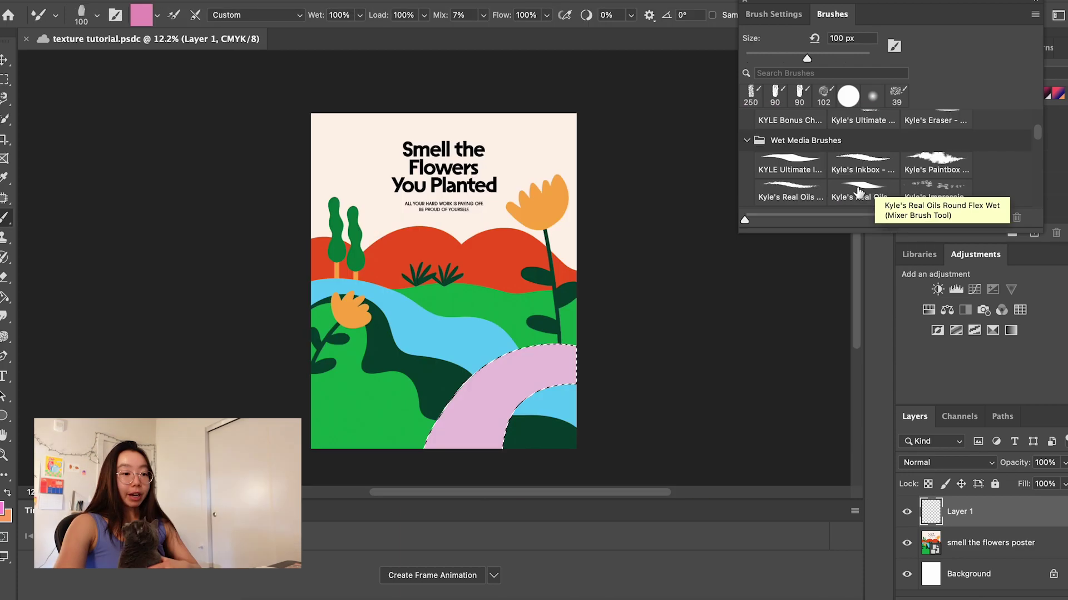
{"action": "scroll", "coordinate": [859, 192], "scroll_direction": "down", "scroll_amount": 3}
{"action": "scroll", "coordinate": [859, 192], "scroll_direction": "down", "scroll_amount": 4}
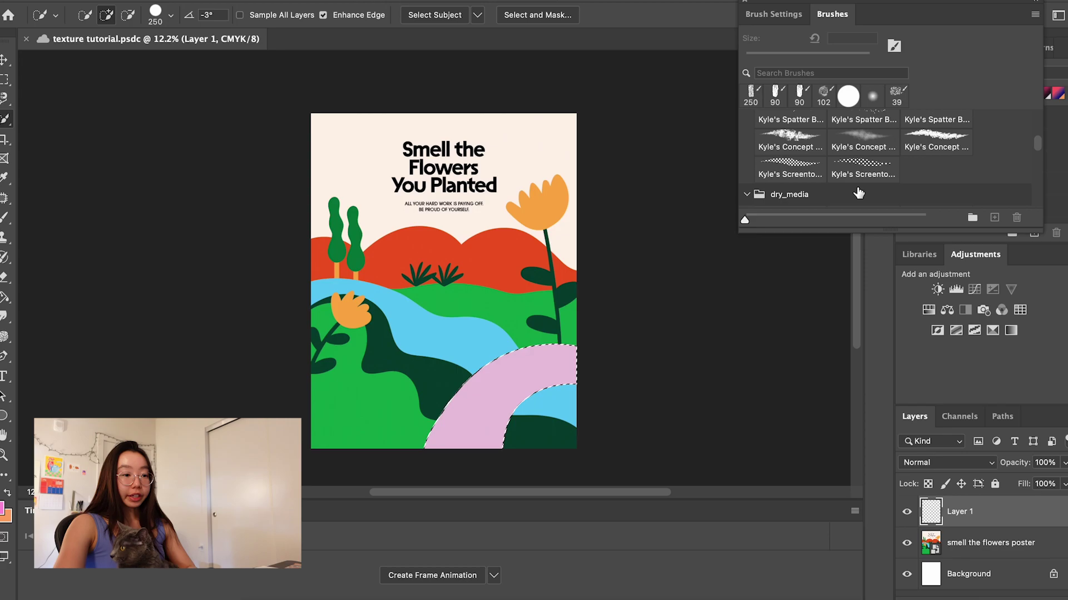
{"action": "scroll", "coordinate": [859, 191], "scroll_direction": "down", "scroll_amount": 3}
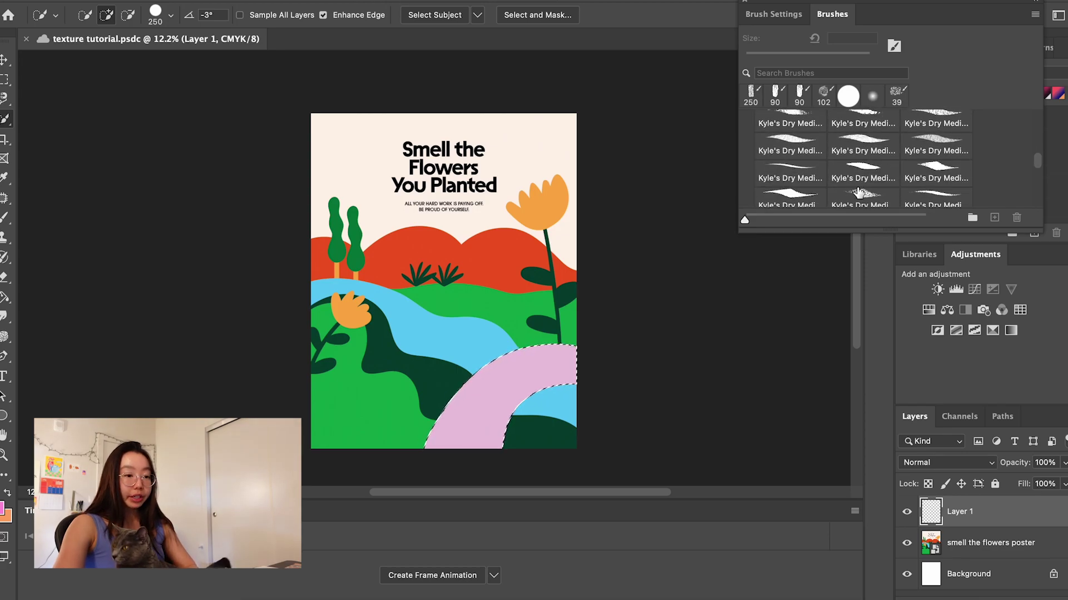
{"action": "left_click", "coordinate": [861, 135]}
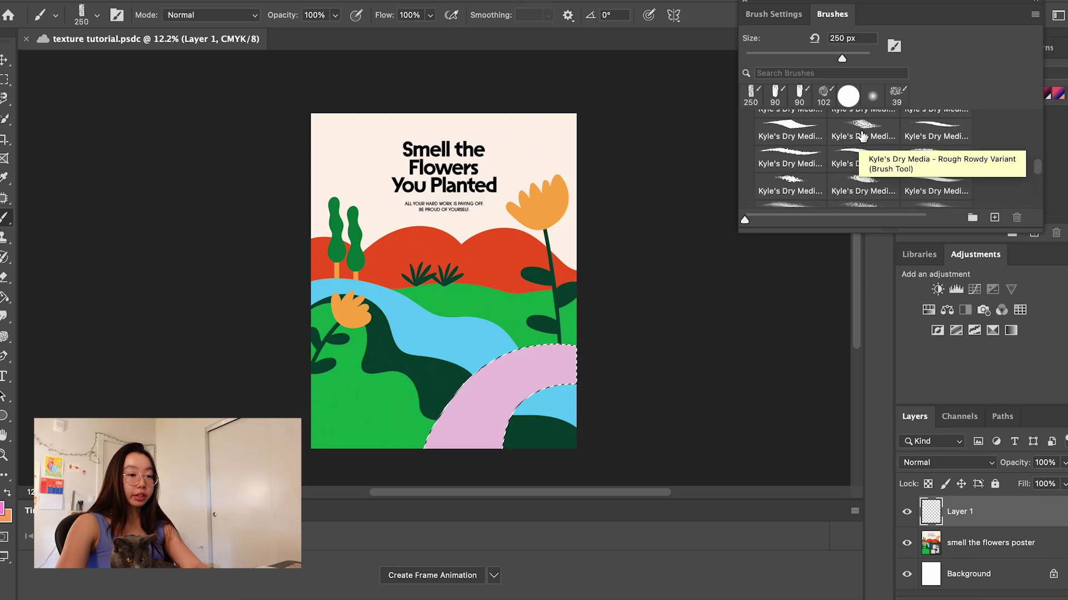
{"action": "left_click", "coordinate": [861, 135]}
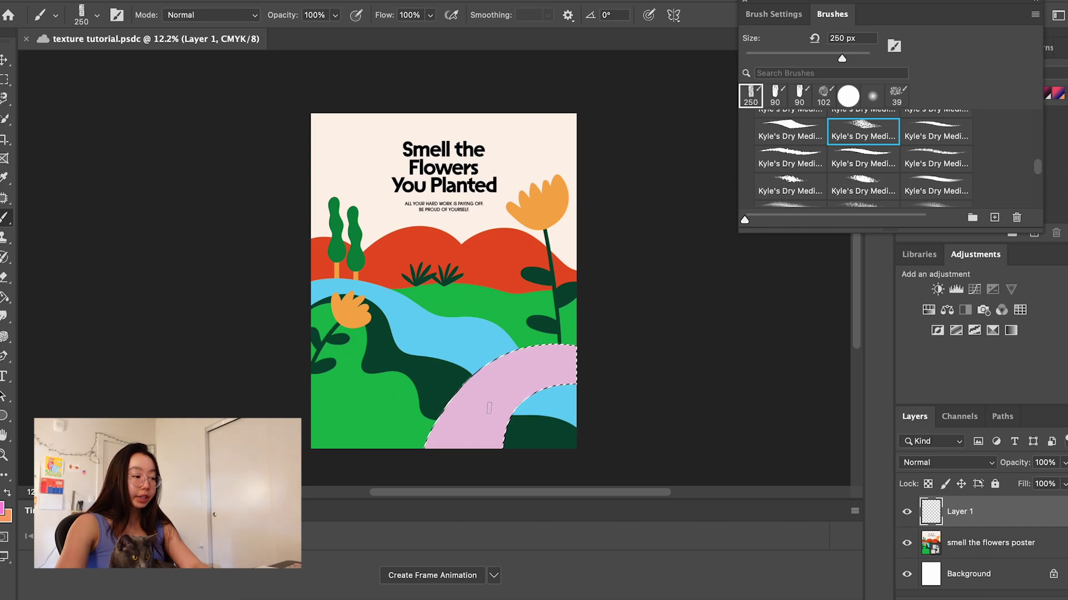
Sample the bridge's pink and shift the foreground colour to the more saturated pink f2aada.
{"action": "left_click", "coordinate": [476, 386], "text": "alt"}
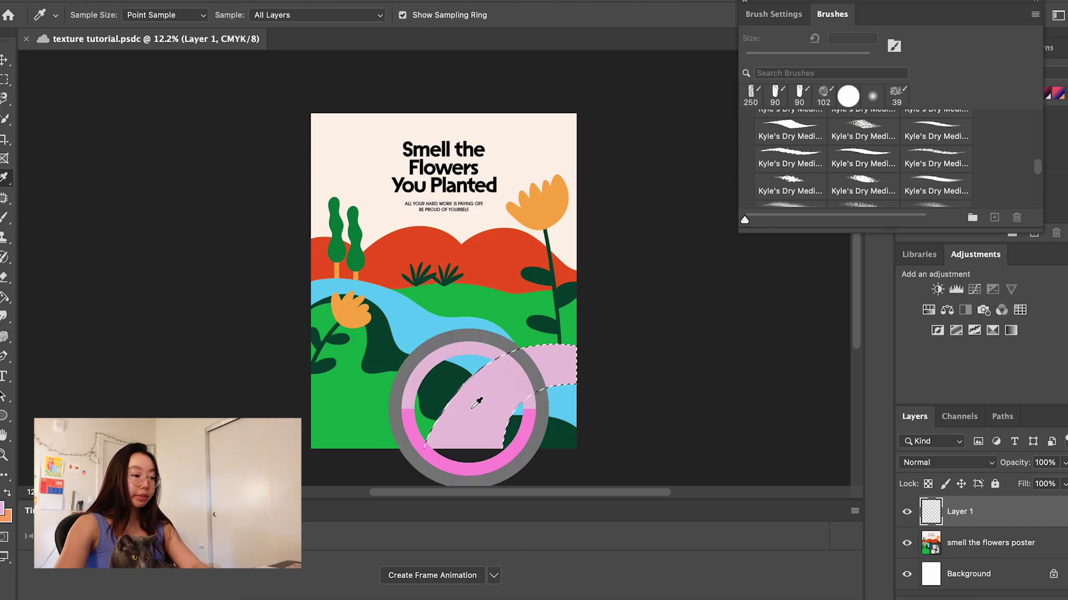
{"action": "left_click", "coordinate": [2, 507]}
{"action": "left_click_drag", "start_coordinate": [655, 196], "coordinate": [665, 189]}
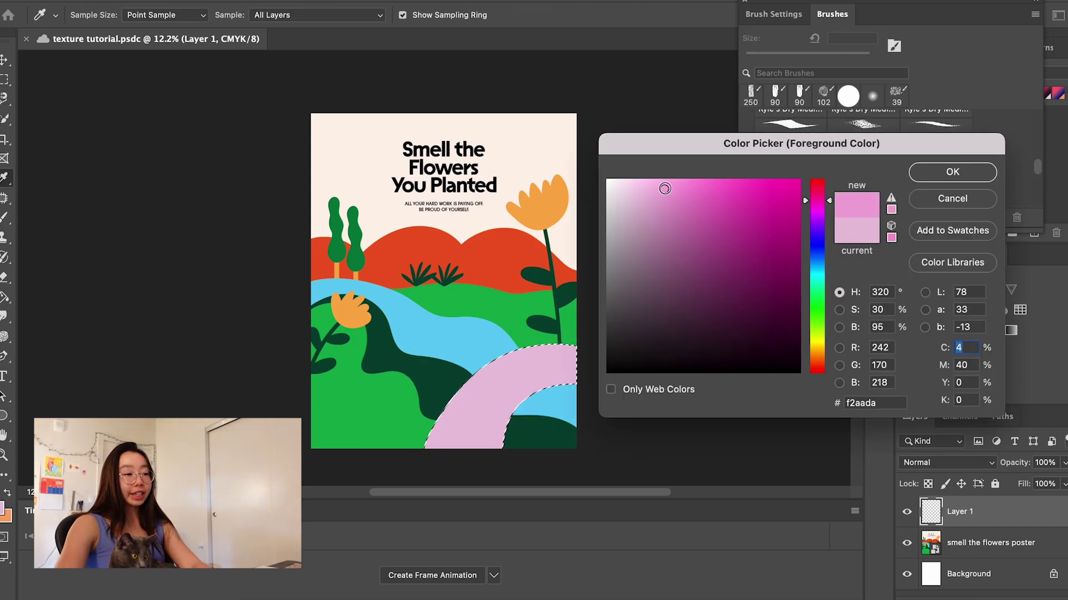
{"action": "left_click", "coordinate": [954, 172]}
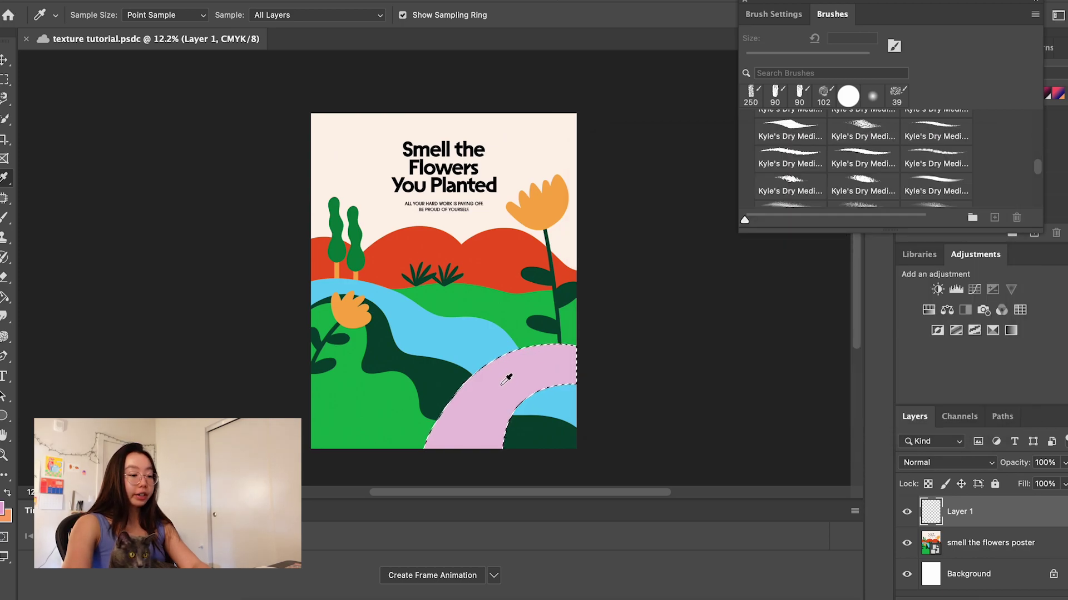
Enlarge the brush to 400 px and paint rough texture strokes across the selected bridge.
{"action": "key", "text": "b"}
{"action": "key", "text": "bracketright"}
{"action": "key", "text": "bracketright"}
{"action": "key", "text": "bracketright"}
{"action": "key", "text": "bracketright"}
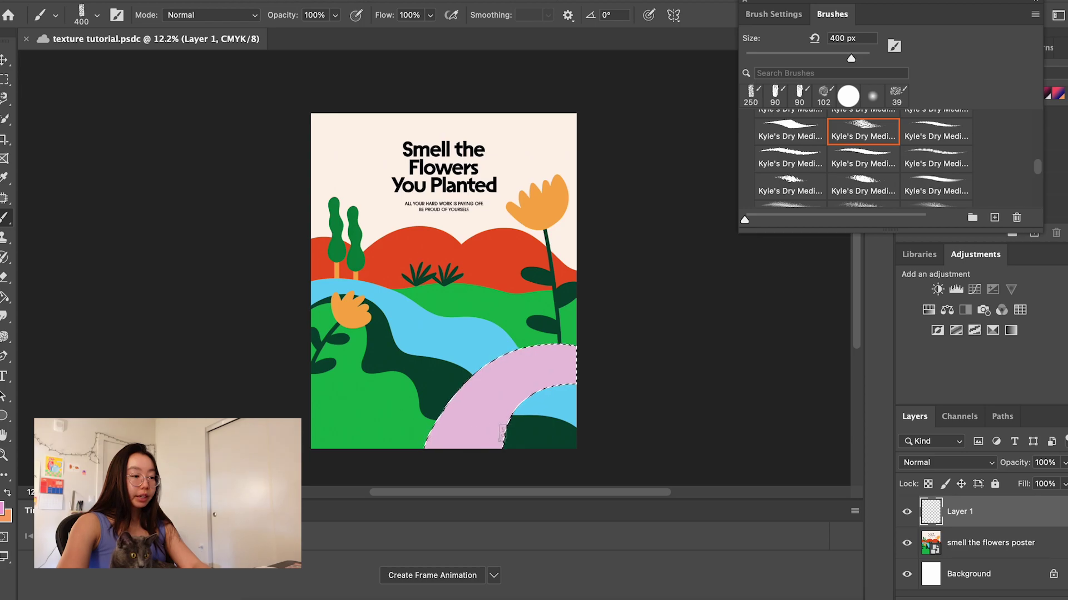
{"action": "left_click_drag", "start_coordinate": [564, 383], "coordinate": [565, 384]}
{"action": "scroll", "coordinate": [561, 385], "scroll_direction": "up", "scroll_amount": 4}
{"action": "scroll", "coordinate": [573, 356], "scroll_direction": "down", "scroll_amount": 1}
{"action": "scroll", "coordinate": [605, 270], "scroll_direction": "up", "scroll_amount": 1}
{"action": "scroll", "coordinate": [605, 271], "scroll_direction": "down", "scroll_amount": 2}
{"action": "scroll", "coordinate": [605, 271], "scroll_direction": "right", "scroll_amount": 2}
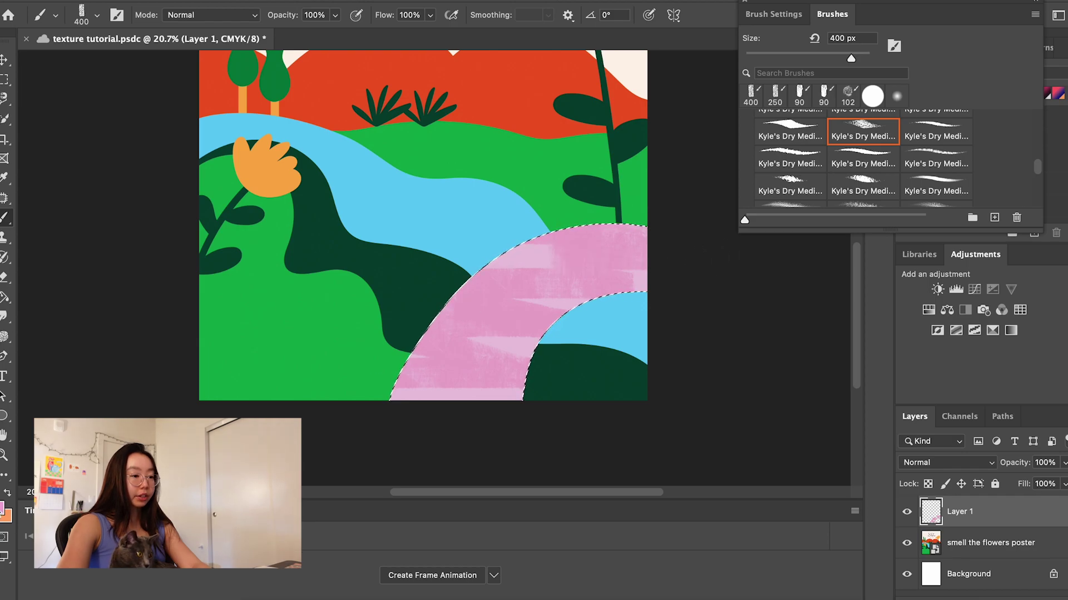
Set the foreground colour to the deeper pink ec8bcc and brush more texture strokes over the selected bridge.
{"action": "left_click", "coordinate": [2, 508]}
{"action": "left_click_drag", "start_coordinate": [687, 272], "coordinate": [686, 194]}
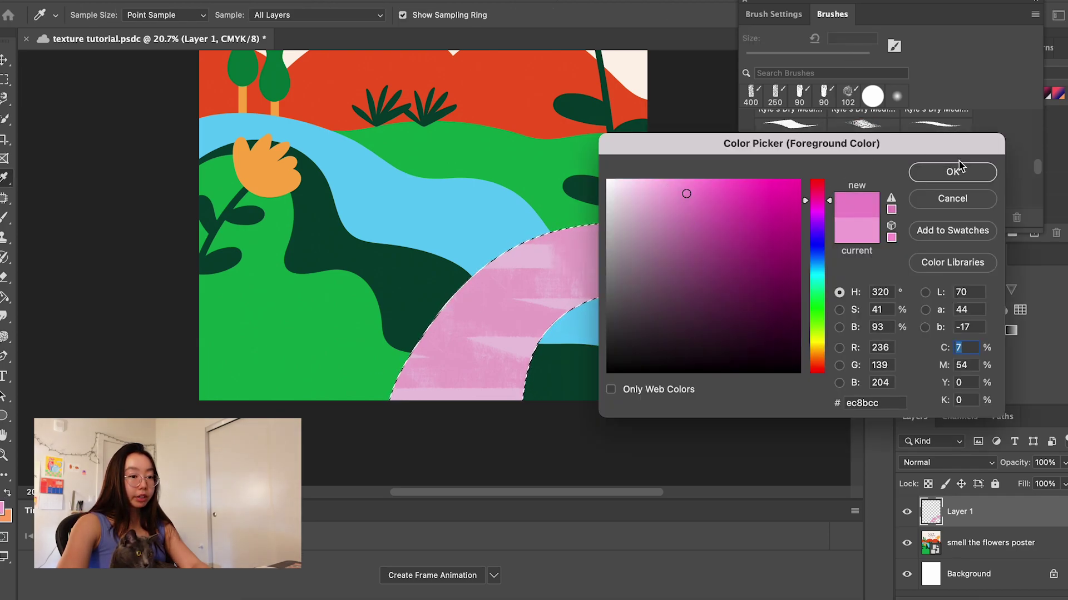
{"action": "left_click", "coordinate": [960, 167]}
{"action": "left_click_drag", "start_coordinate": [387, 410], "coordinate": [502, 373]}
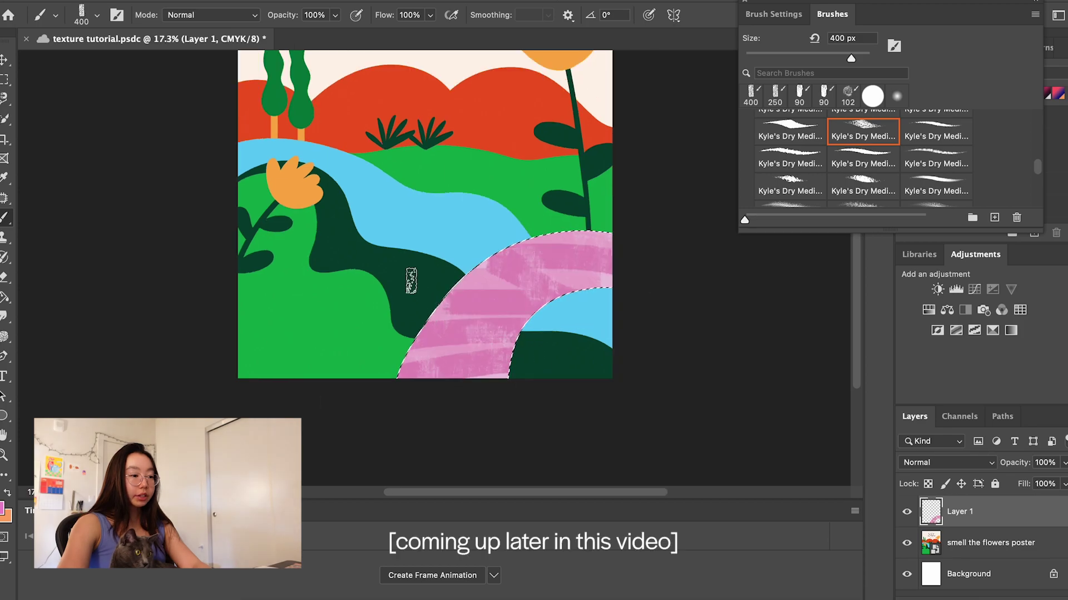
{"action": "mouse_move", "coordinate": [501, 247]}
{"action": "left_mouse_down"}
{"action": "mouse_move", "coordinate": [566, 300]}
{"action": "mouse_move", "coordinate": [561, 159]}
{"action": "mouse_move", "coordinate": [547, 233]}
{"action": "mouse_move", "coordinate": [410, 360]}
{"action": "mouse_move", "coordinate": [389, 354]}
{"action": "mouse_move", "coordinate": [523, 381]}
{"action": "left_mouse_up"}
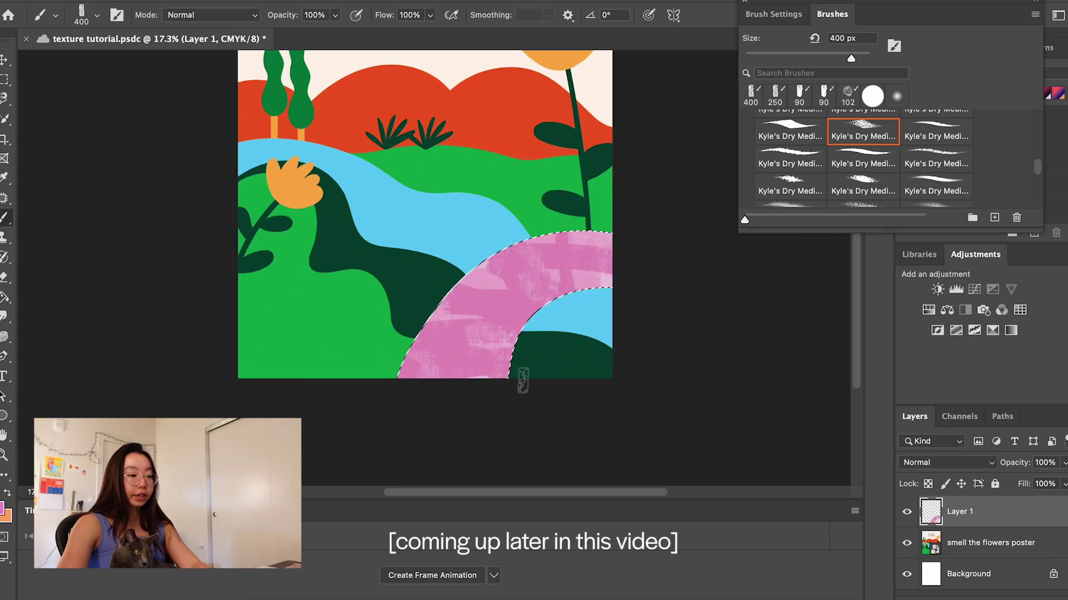
{"action": "left_click_drag", "start_coordinate": [590, 328], "coordinate": [623, 197]}
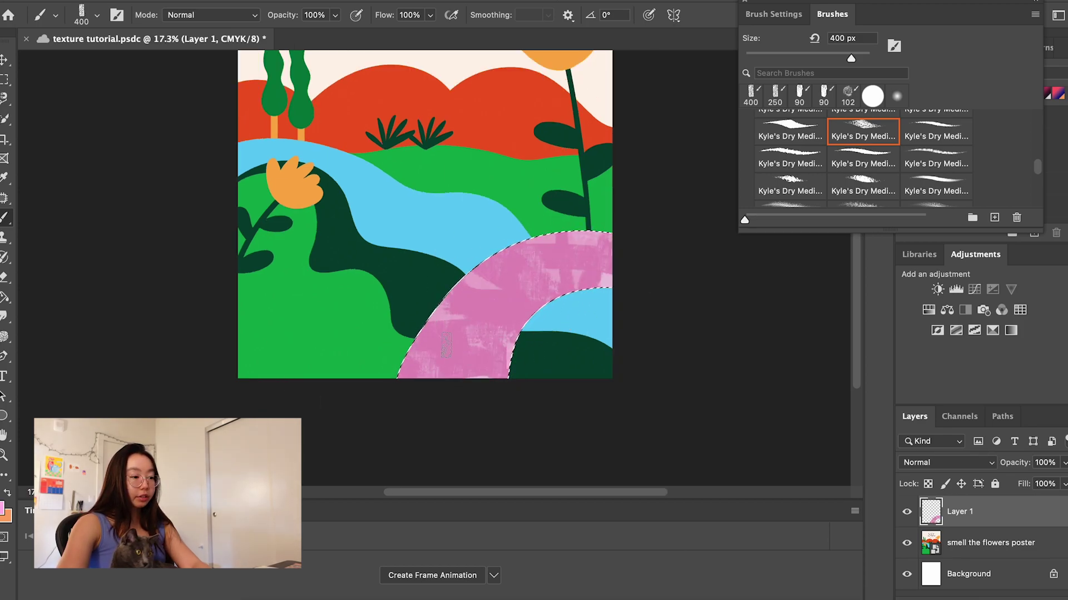
Lower the brush opacity to 26% and paint softer texture strokes over the bridge.
{"action": "left_click", "coordinate": [335, 15]}
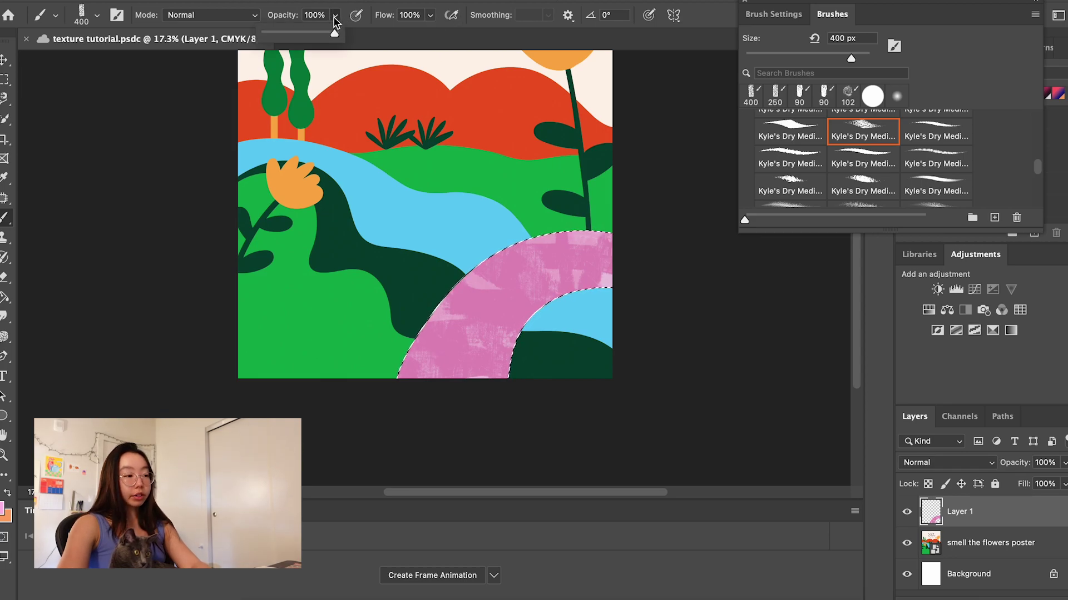
{"action": "left_click_drag", "start_coordinate": [337, 32], "coordinate": [298, 35]}
{"action": "left_click", "coordinate": [282, 33]}
{"action": "mouse_move", "coordinate": [598, 267]}
{"action": "left_mouse_down"}
{"action": "mouse_move", "coordinate": [456, 278]}
{"action": "mouse_move", "coordinate": [578, 225]}
{"action": "left_mouse_up"}
{"action": "scroll", "coordinate": [647, 256], "scroll_direction": "down", "scroll_amount": 3}
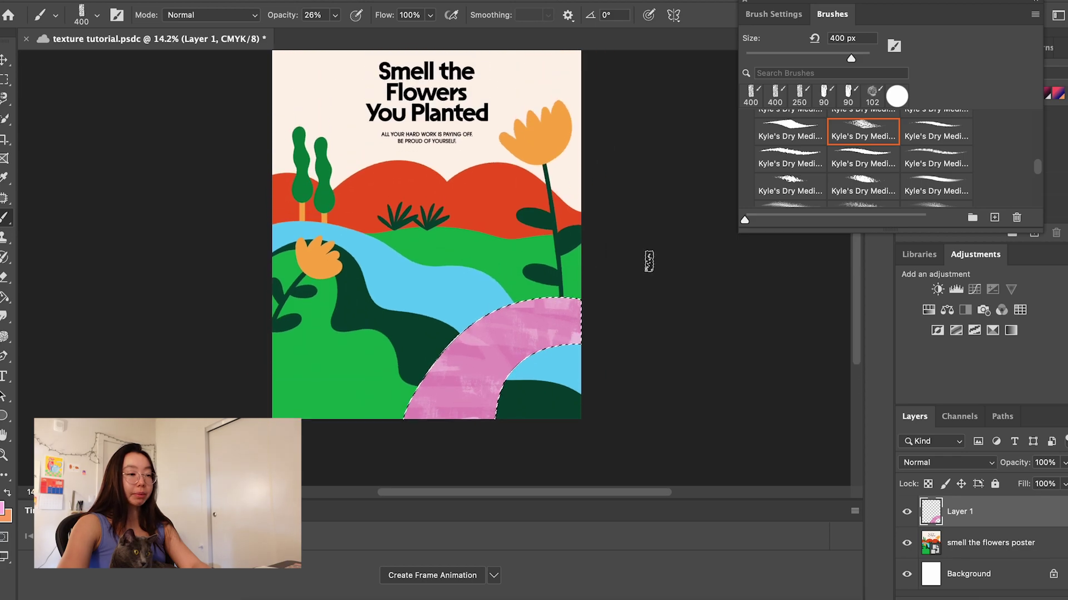
Enlarge the brush to 900 px, set the foreground colour to ffa0e0, and brush over the bridge.
{"action": "left_click", "coordinate": [813, 204]}
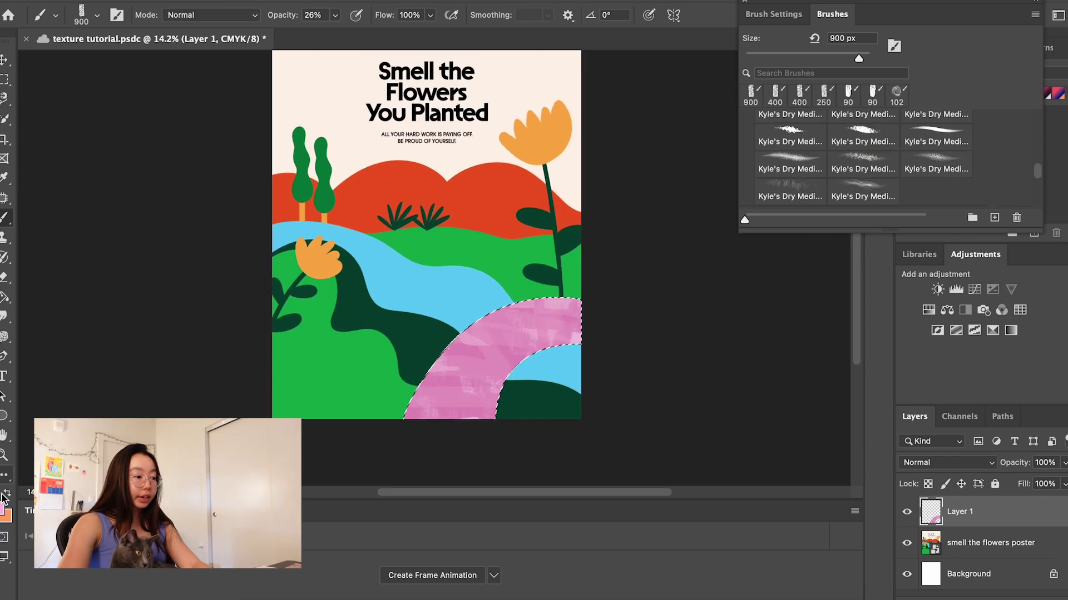
{"action": "left_click", "coordinate": [4, 503]}
{"action": "left_click_drag", "start_coordinate": [718, 179], "coordinate": [678, 180]}
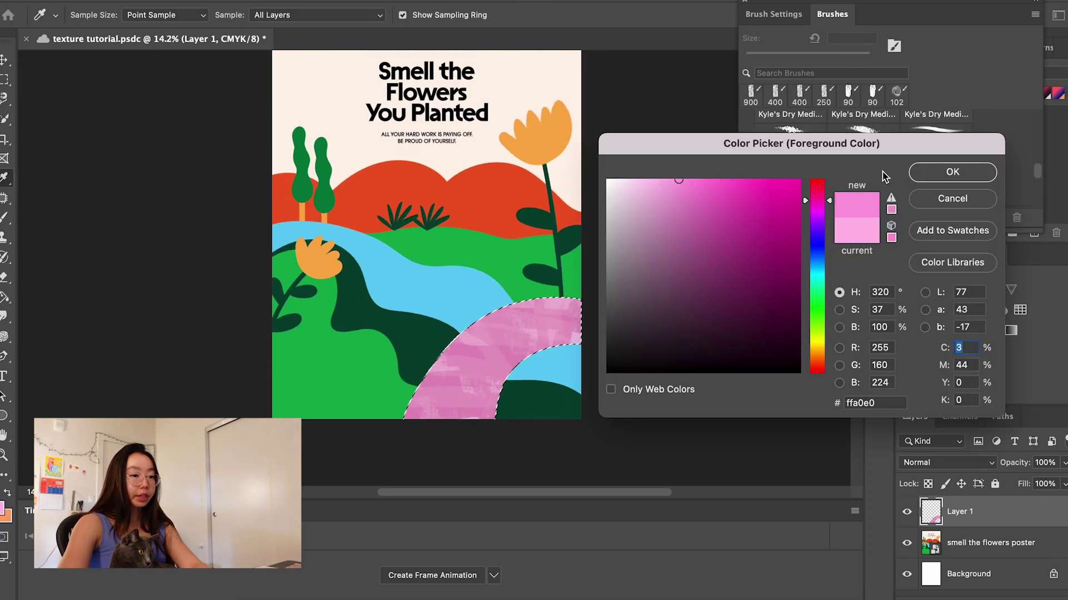
{"action": "key", "text": "Return"}
{"action": "scroll", "coordinate": [352, 417], "scroll_direction": "down", "scroll_amount": 2}
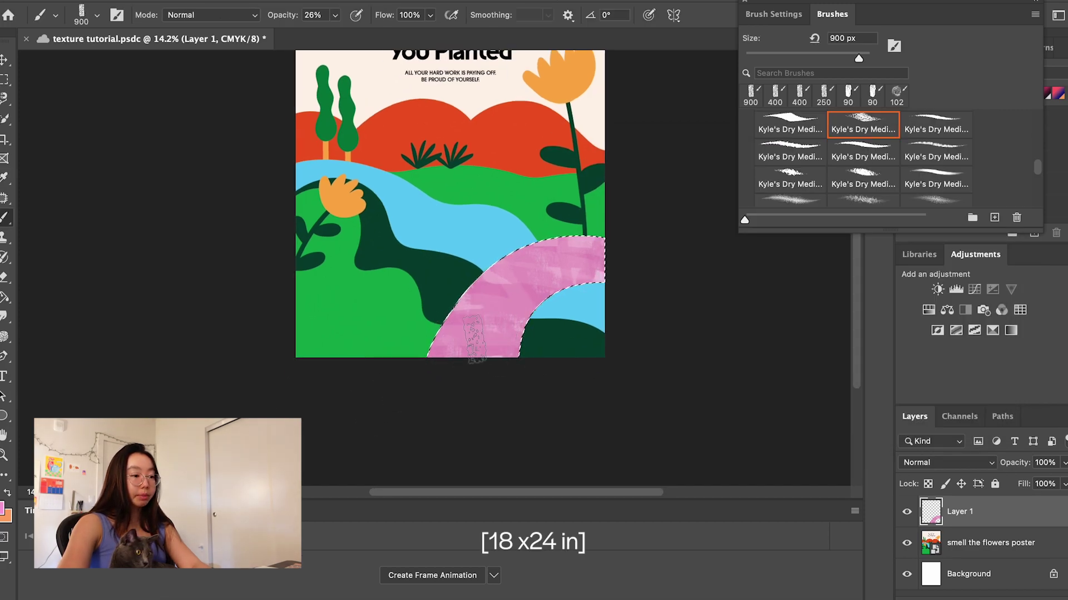
Change the foreground colour to a more saturated pink and add another layer of texture to the bridge.
{"action": "scroll", "coordinate": [474, 337], "scroll_direction": "up", "scroll_amount": 2}
{"action": "left_click", "coordinate": [4, 509]}
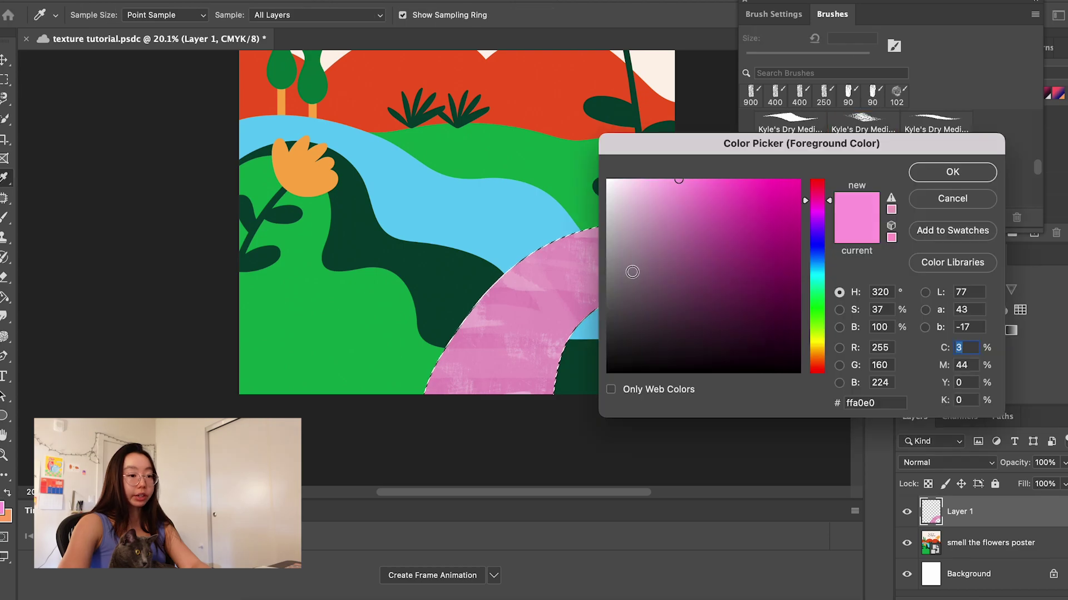
{"action": "left_click_drag", "start_coordinate": [690, 194], "coordinate": [702, 174]}
{"action": "key", "text": "Return"}
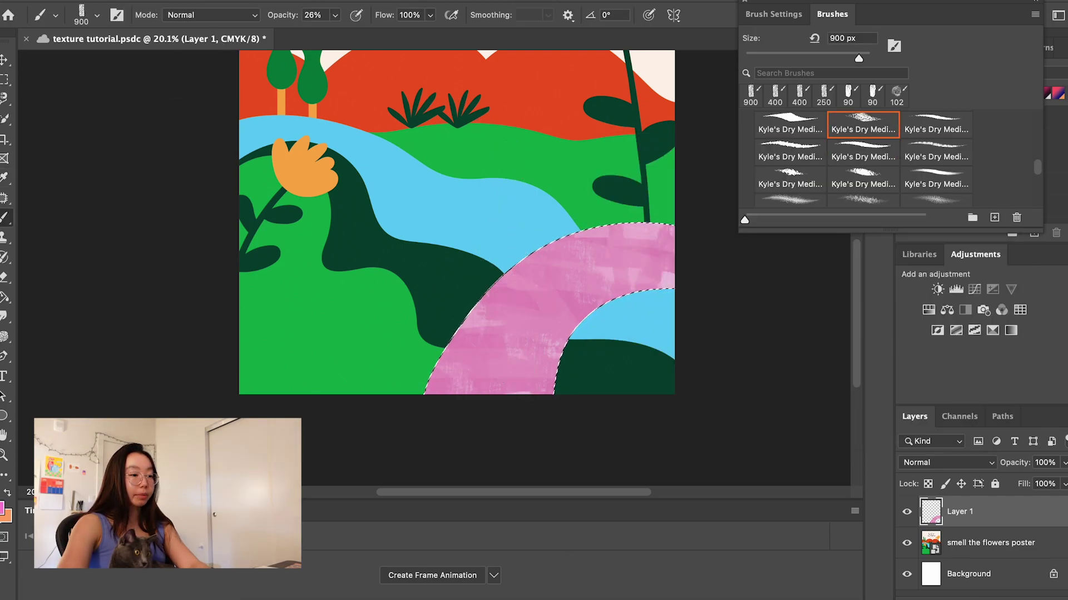
Set the foreground colour to the vivid pink ff5eca and blend more brush texture into the bridge.
{"action": "left_click", "coordinate": [3, 507]}
{"action": "left_click_drag", "start_coordinate": [711, 207], "coordinate": [748, 178]}
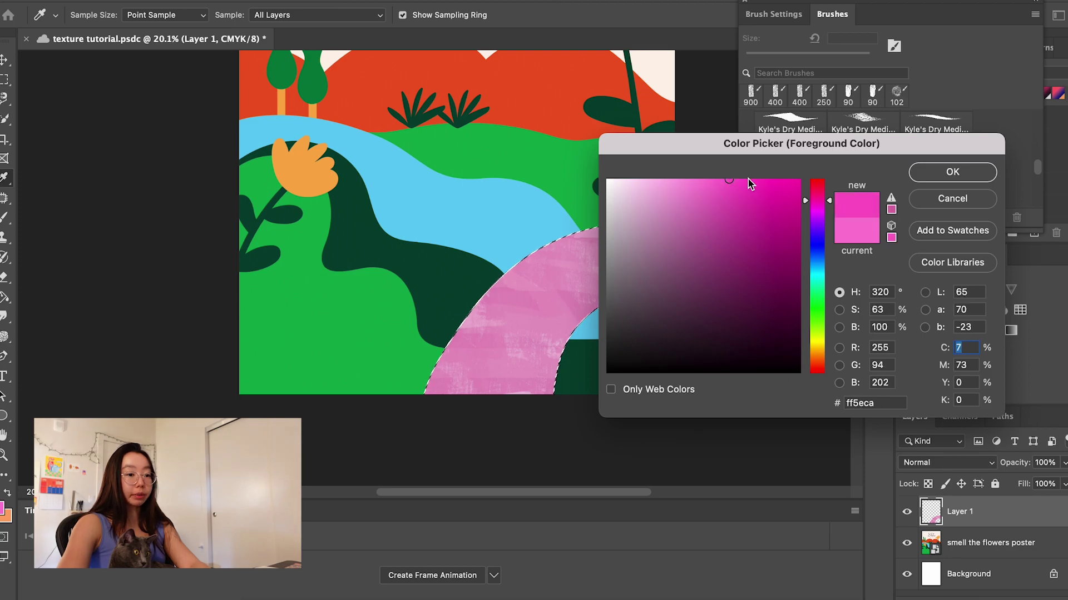
{"action": "left_click", "coordinate": [951, 173]}
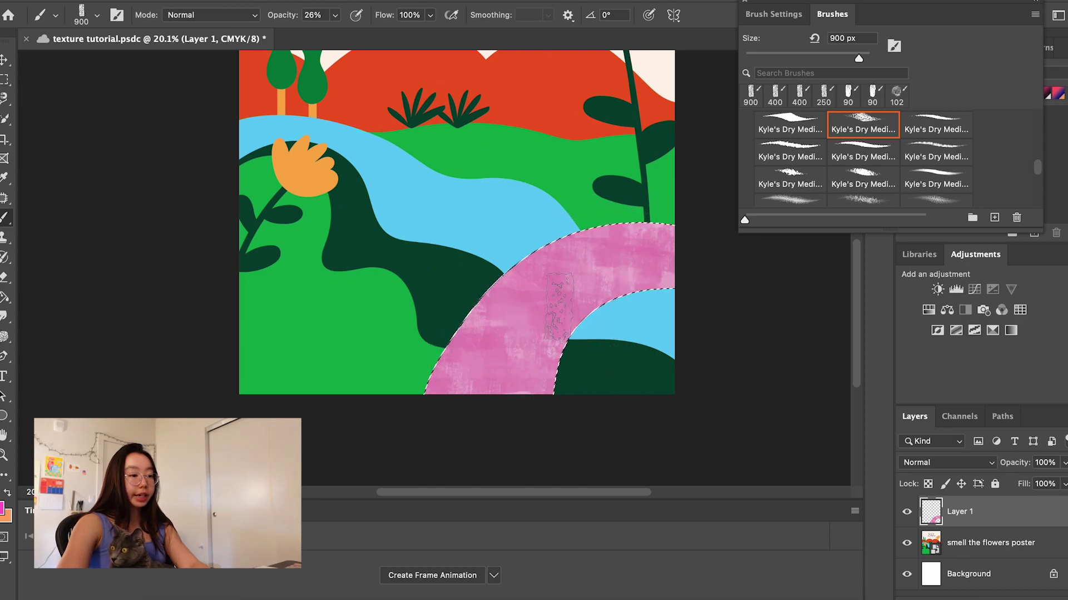
Rename the texture layer to "bridge".
{"action": "scroll", "coordinate": [642, 278], "scroll_direction": "down", "scroll_amount": 4}
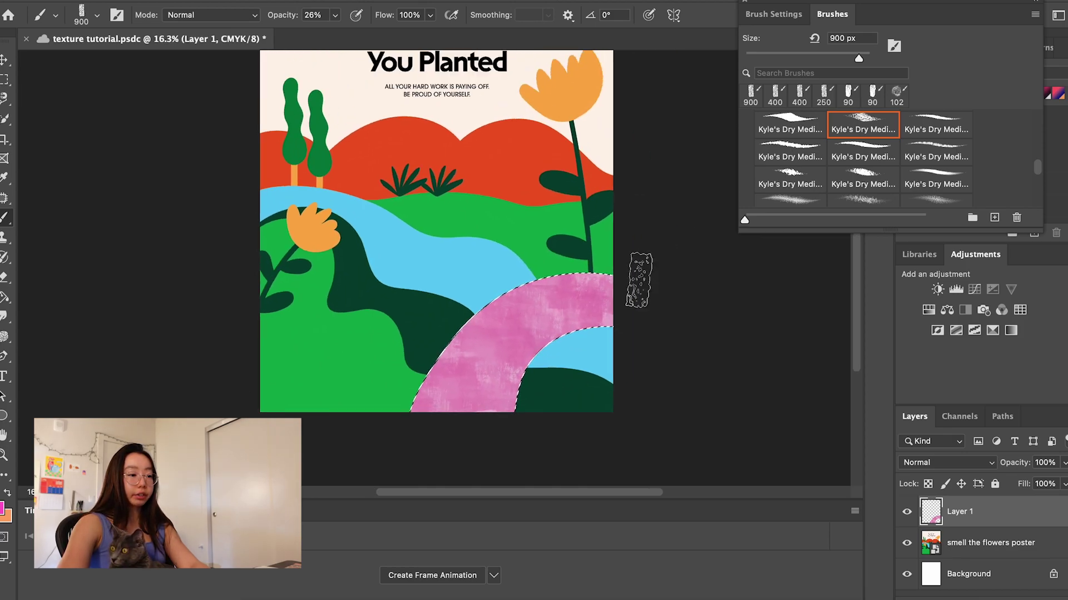
{"action": "scroll", "coordinate": [643, 295], "scroll_direction": "up", "scroll_amount": 2}
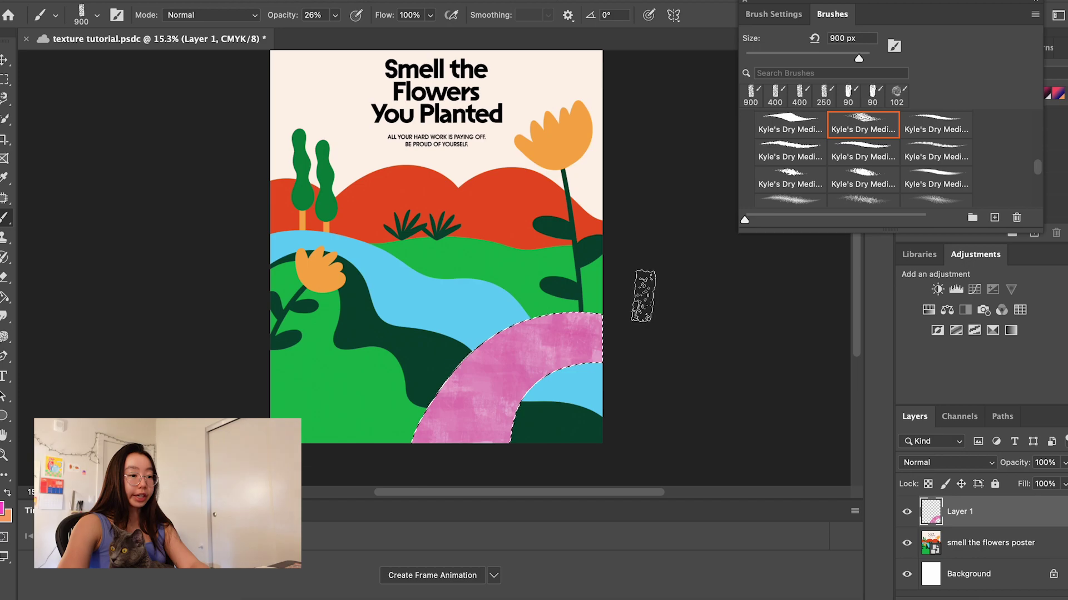
{"action": "double_click", "coordinate": [969, 512]}
{"action": "type", "text": "bridge"}
{"action": "key", "text": "Return"}
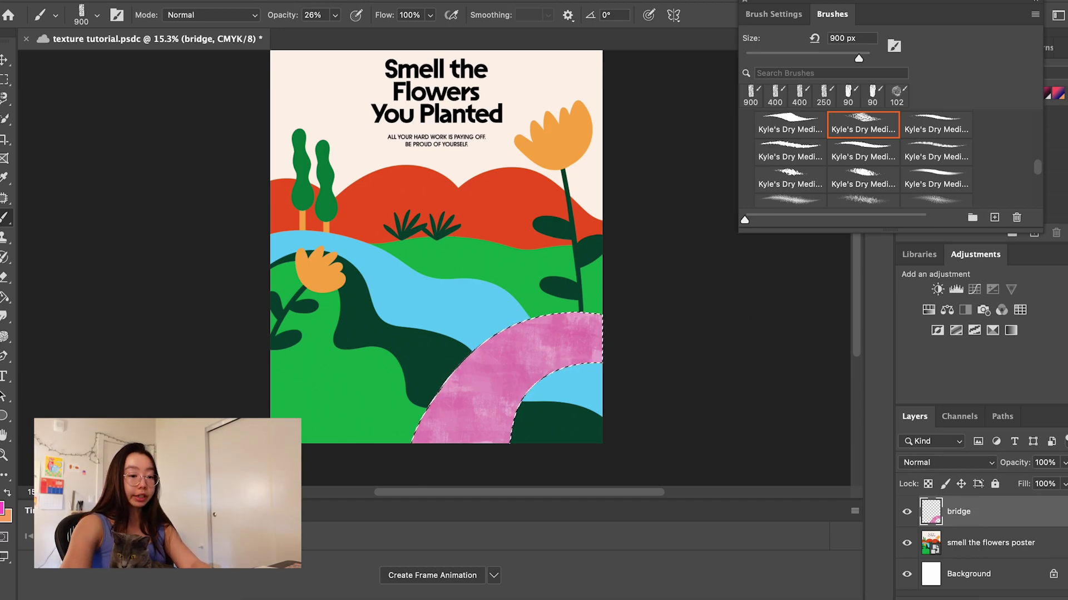
Select all the bright green hill areas of the "smell the flowers poster" layer with the Quick Selection tool.
{"action": "left_click", "coordinate": [970, 544]}
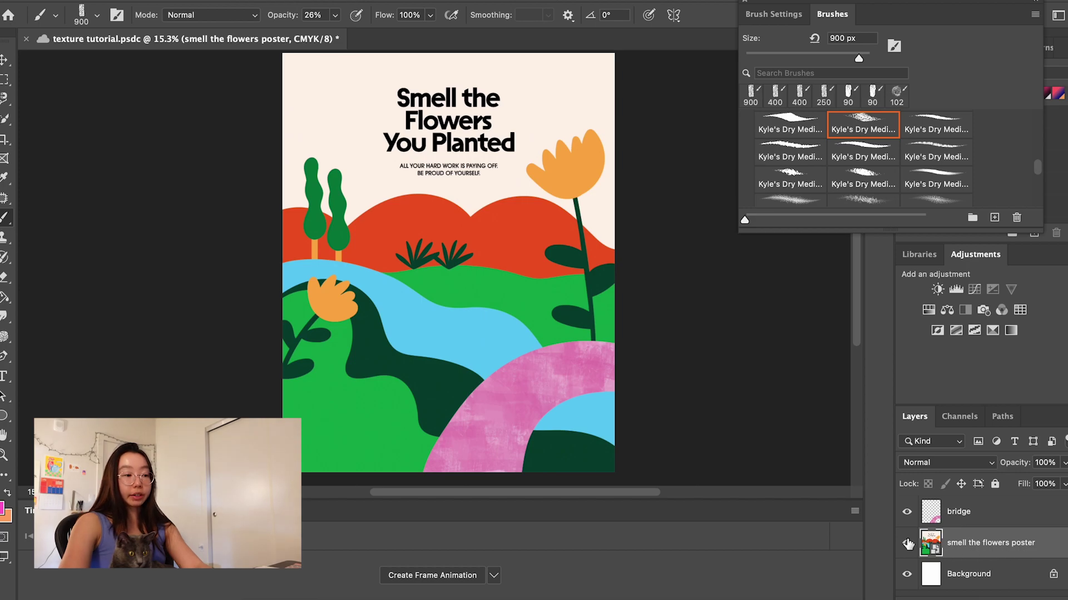
{"action": "key", "text": "w"}
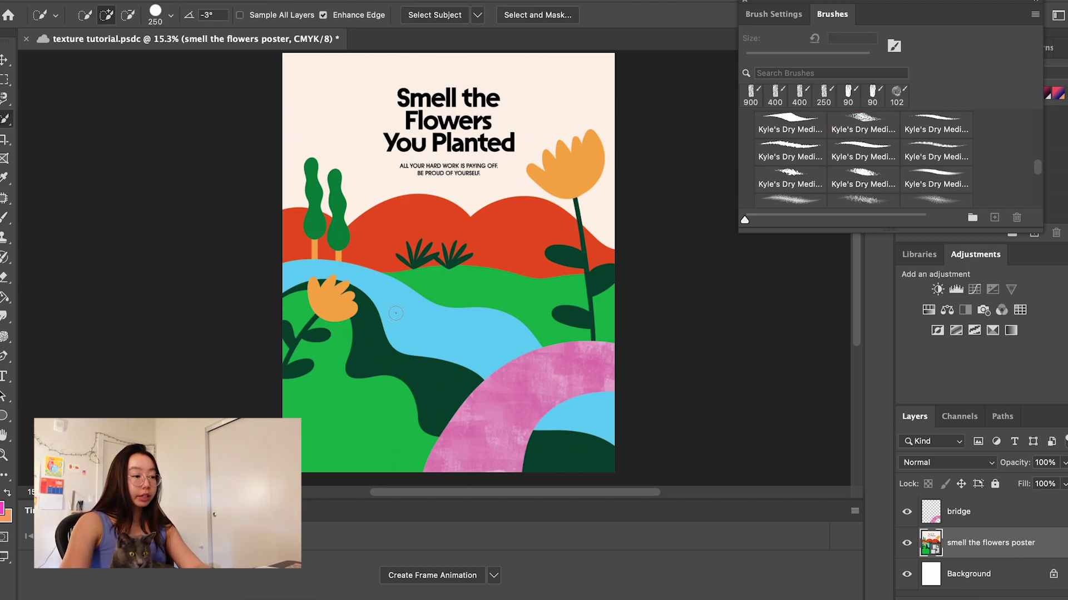
{"action": "left_click_drag", "start_coordinate": [329, 414], "coordinate": [353, 448]}
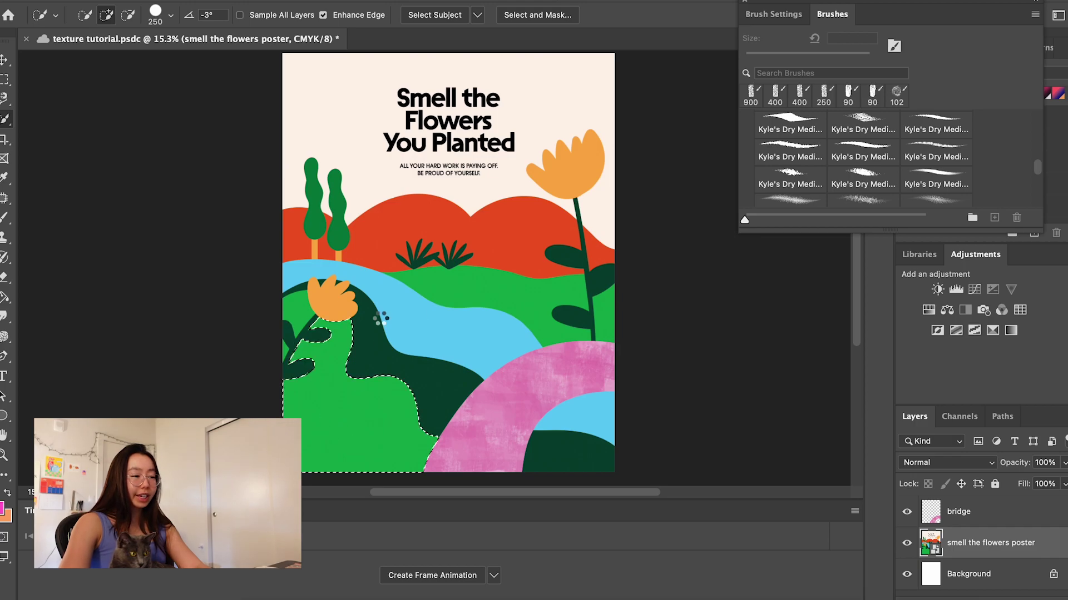
{"action": "mouse_move", "coordinate": [385, 314]}
{"action": "left_mouse_down"}
{"action": "mouse_move", "coordinate": [525, 289]}
{"action": "mouse_move", "coordinate": [610, 322]}
{"action": "left_mouse_up"}
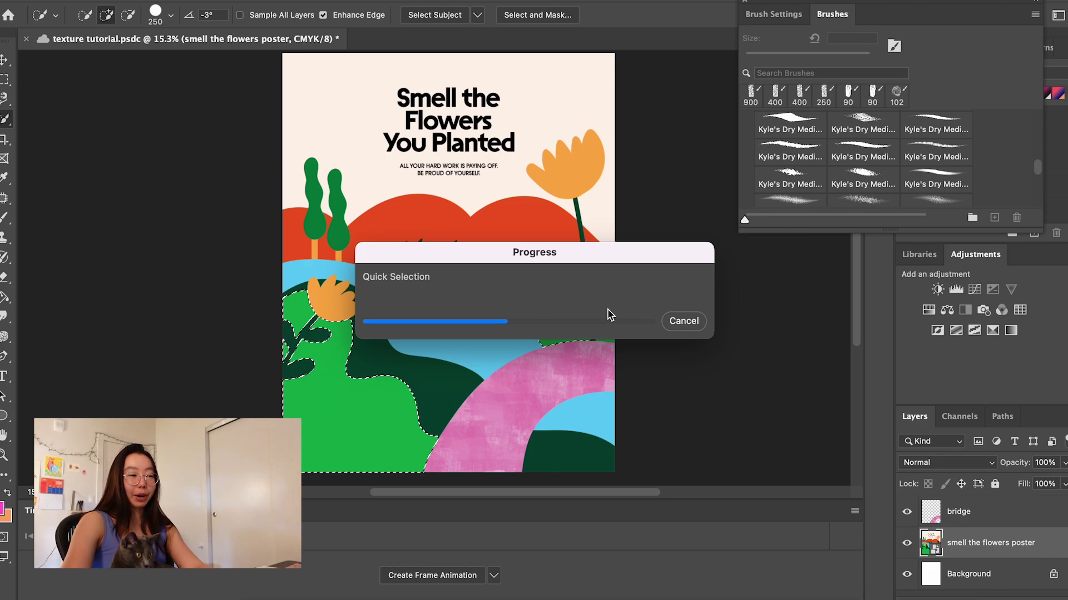
Add a new layer above the poster and, starting from the sampled hill green, set the foreground colour to the darker green 028838.
{"action": "key", "text": "i"}
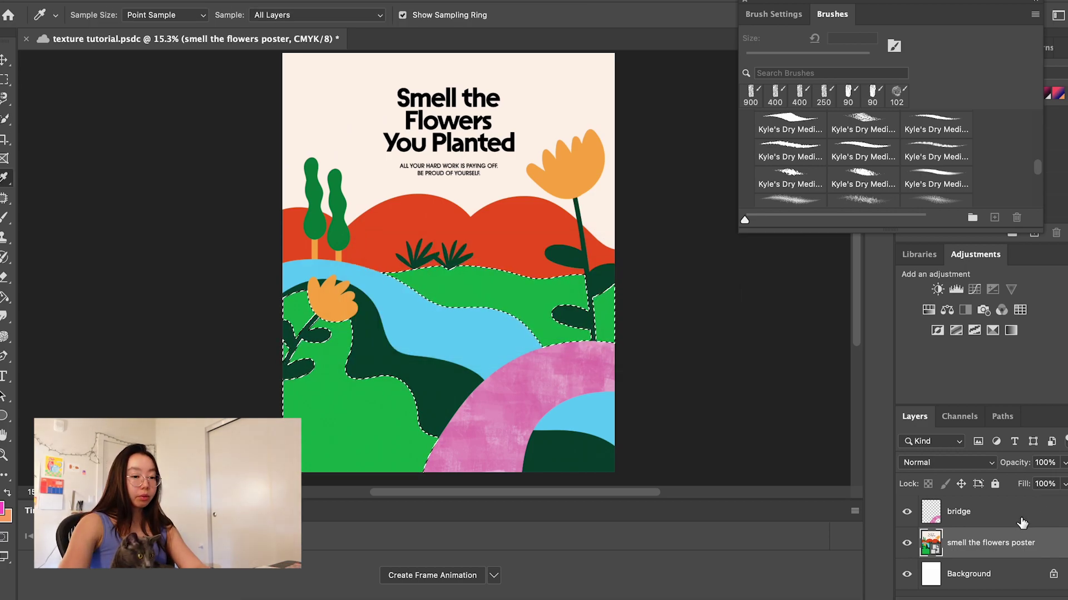
{"action": "left_click", "coordinate": [1033, 596]}
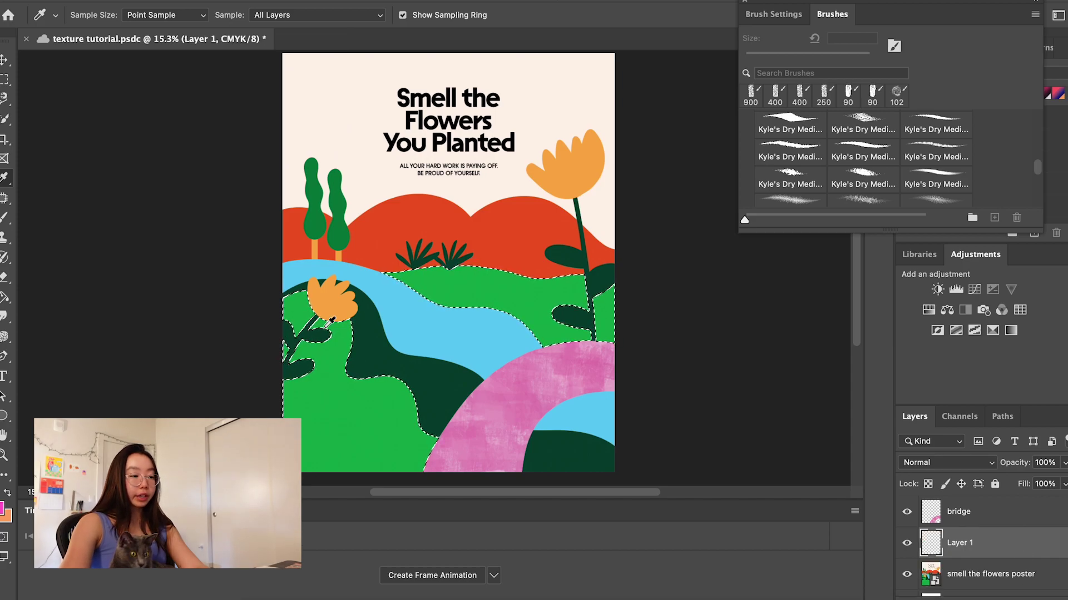
{"action": "left_click", "coordinate": [337, 404]}
{"action": "scroll", "coordinate": [886, 172], "scroll_direction": "up", "scroll_amount": 3}
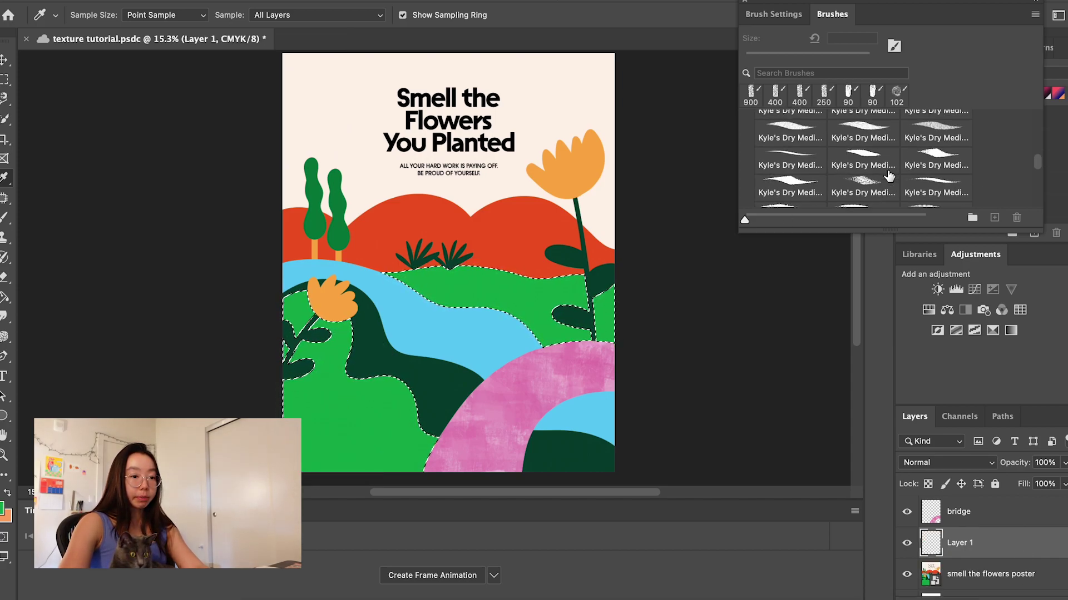
{"action": "scroll", "coordinate": [911, 161], "scroll_direction": "up", "scroll_amount": 1}
{"action": "left_click", "coordinate": [929, 147]}
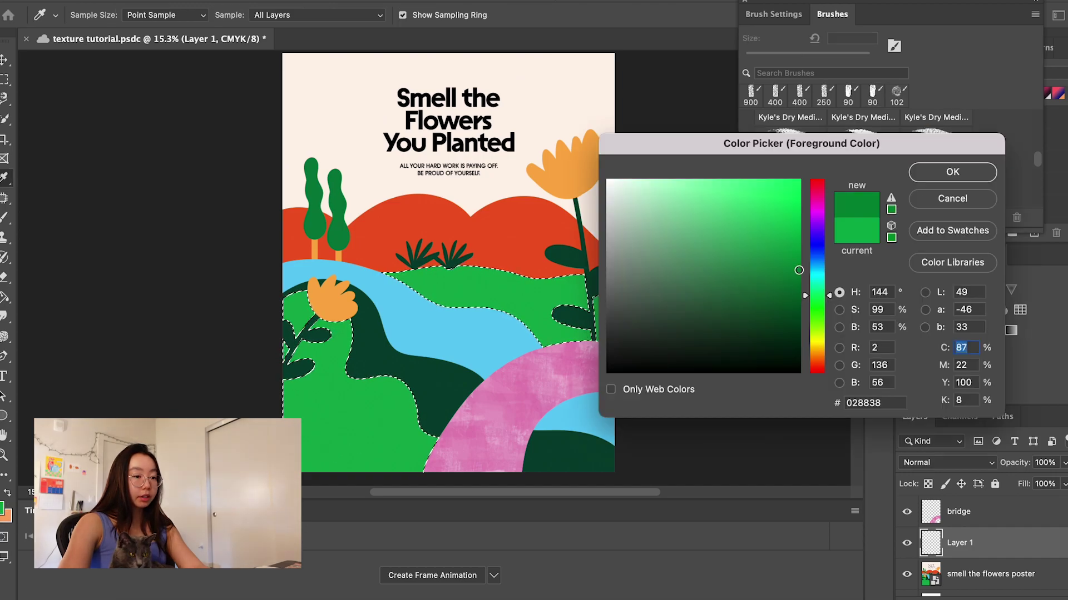
{"action": "key", "text": "Return"}
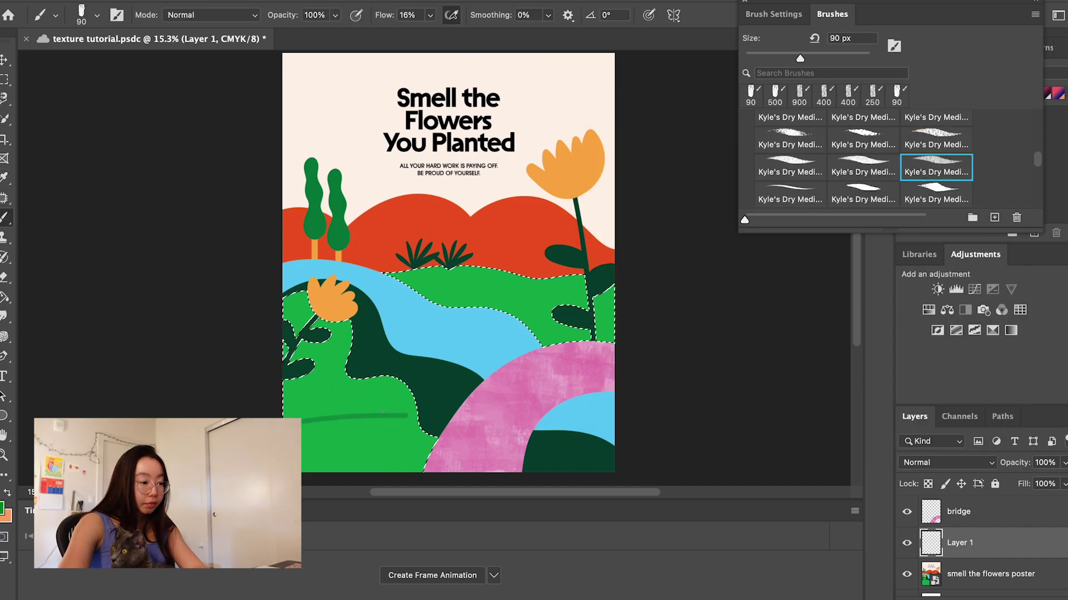
Try one of Kyle's Screentone brushes for the hills and enlarge it to 1600 px.
{"action": "scroll", "coordinate": [789, 175], "scroll_direction": "down", "scroll_amount": 3}
{"action": "scroll", "coordinate": [788, 175], "scroll_direction": "down", "scroll_amount": 3}
{"action": "left_click", "coordinate": [863, 193]}
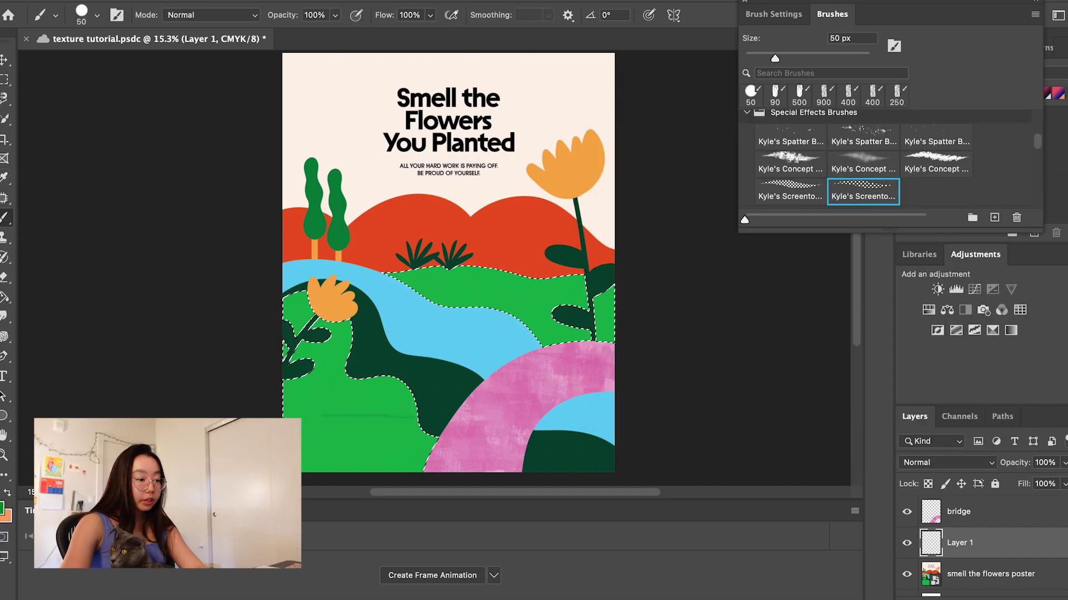
{"action": "key", "text": "bracketright"}
{"action": "key", "text": "bracketright"}
{"action": "key", "text": "bracketright"}
{"action": "key", "text": "bracketright"}
{"action": "key", "text": "bracketright"}
{"action": "key", "text": "bracketright"}
{"action": "key", "text": "bracketright"}
{"action": "key", "text": "bracketright"}
{"action": "key", "text": "bracketright"}
{"action": "key", "text": "bracketright"}
{"action": "key", "text": "bracketright"}
{"action": "key", "text": "bracketright"}
{"action": "key", "text": "bracketright"}
{"action": "key", "text": "bracketright"}
{"action": "key", "text": "bracketright"}
{"action": "key", "text": "bracketright"}
{"action": "key", "text": "bracketright"}
{"action": "key", "text": "bracketright"}
{"action": "key", "text": "bracketright"}
{"action": "key", "text": "bracketright"}
{"action": "scroll", "coordinate": [869, 156], "scroll_direction": "up", "scroll_amount": 8}
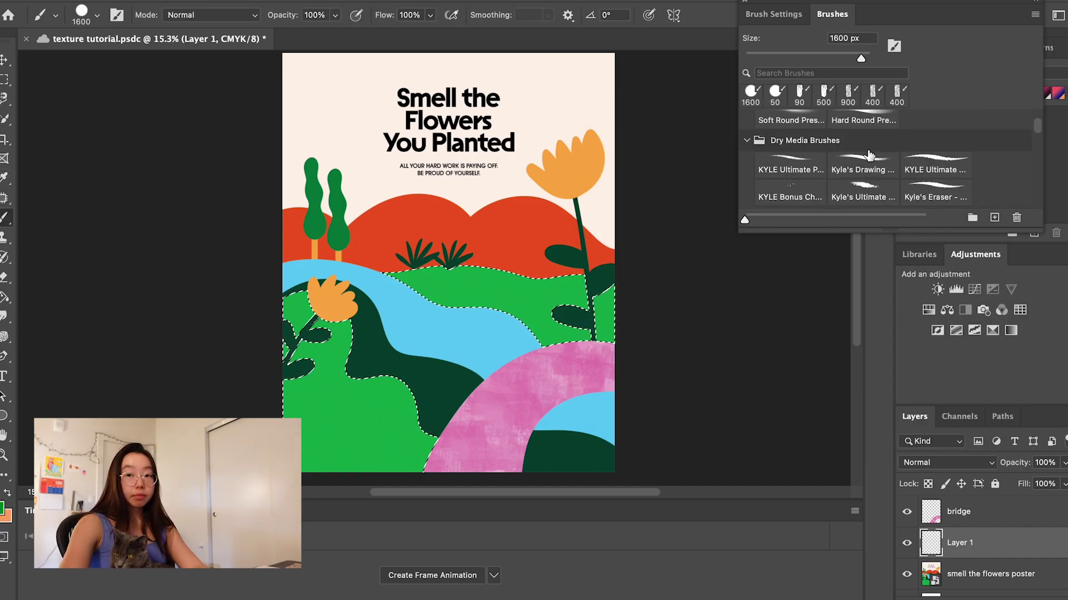
Choose Kyle's Spatter brush from the Special Effects Brushes at 284 px and speckle darker green over all the selected hills.
{"action": "scroll", "coordinate": [869, 156], "scroll_direction": "down", "scroll_amount": 5}
{"action": "scroll", "coordinate": [870, 155], "scroll_direction": "down", "scroll_amount": 3}
{"action": "left_click", "coordinate": [863, 146]}
{"action": "scroll", "coordinate": [147, 292], "scroll_direction": "up", "scroll_amount": 3}
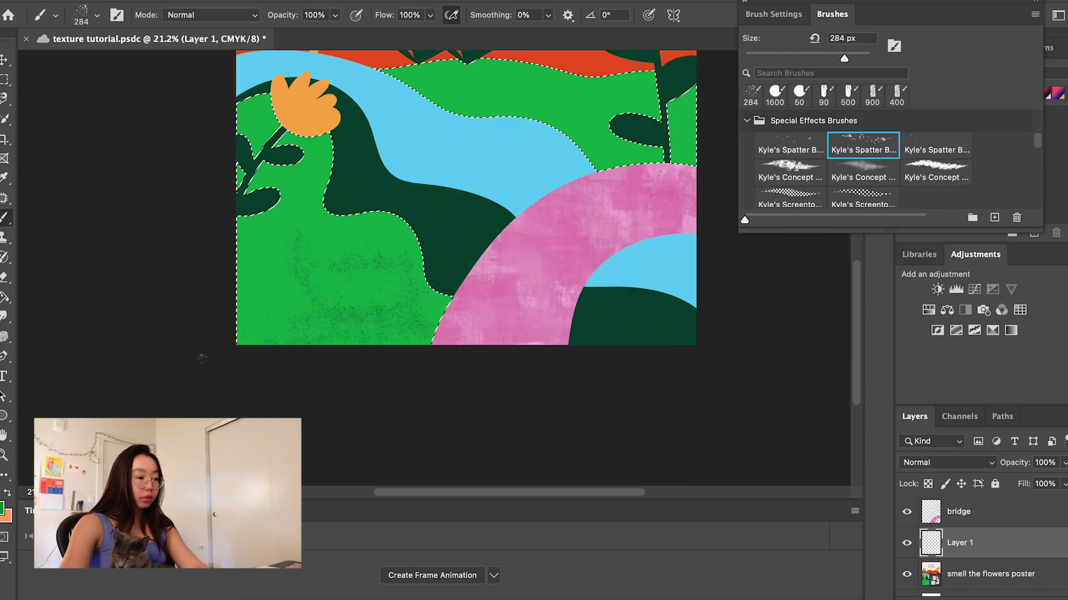
{"action": "mouse_move", "coordinate": [146, 293]}
{"action": "left_mouse_down"}
{"action": "mouse_move", "coordinate": [202, 249]}
{"action": "mouse_move", "coordinate": [354, 174]}
{"action": "left_mouse_up"}
{"action": "mouse_move", "coordinate": [300, 100]}
{"action": "left_mouse_down"}
{"action": "mouse_move", "coordinate": [256, 153]}
{"action": "mouse_move", "coordinate": [309, 210]}
{"action": "left_mouse_up"}
{"action": "mouse_move", "coordinate": [370, 264]}
{"action": "left_mouse_down"}
{"action": "mouse_move", "coordinate": [390, 253]}
{"action": "mouse_move", "coordinate": [405, 312]}
{"action": "left_mouse_up"}
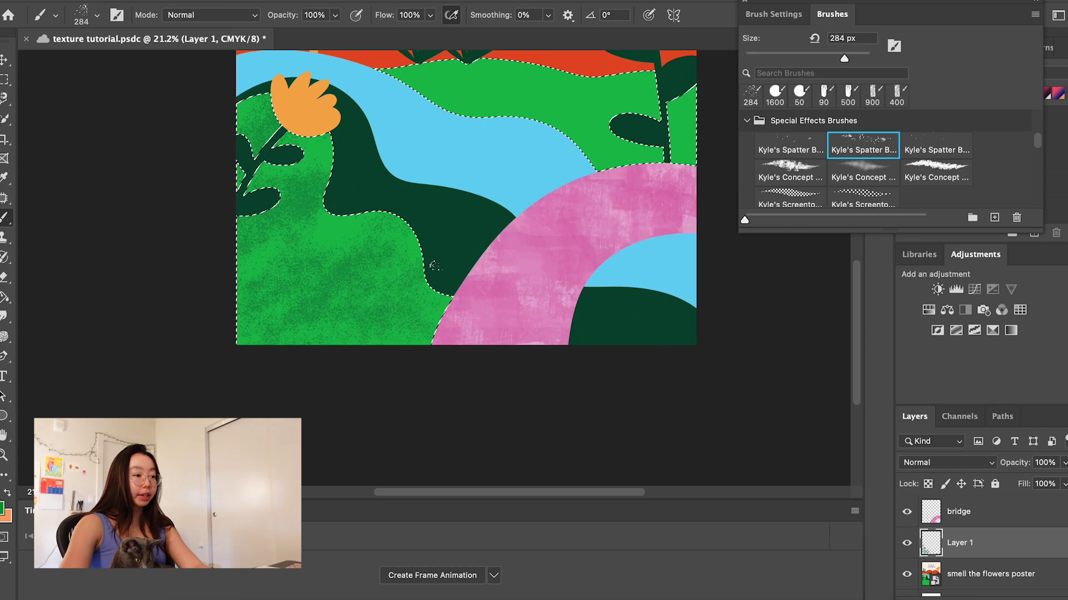
{"action": "mouse_move", "coordinate": [431, 262]}
{"action": "left_mouse_down"}
{"action": "mouse_move", "coordinate": [347, 238]}
{"action": "mouse_move", "coordinate": [321, 124]}
{"action": "mouse_move", "coordinate": [342, 146]}
{"action": "mouse_move", "coordinate": [556, 189]}
{"action": "mouse_move", "coordinate": [461, 142]}
{"action": "mouse_move", "coordinate": [406, 133]}
{"action": "mouse_move", "coordinate": [537, 191]}
{"action": "mouse_move", "coordinate": [622, 139]}
{"action": "mouse_move", "coordinate": [647, 181]}
{"action": "mouse_move", "coordinate": [584, 200]}
{"action": "mouse_move", "coordinate": [456, 113]}
{"action": "mouse_move", "coordinate": [564, 160]}
{"action": "mouse_move", "coordinate": [555, 198]}
{"action": "mouse_move", "coordinate": [642, 172]}
{"action": "left_mouse_up"}
{"action": "scroll", "coordinate": [380, 245], "scroll_direction": "down", "scroll_amount": 2}
{"action": "scroll", "coordinate": [381, 245], "scroll_direction": "up", "scroll_amount": 2}
{"action": "scroll", "coordinate": [637, 115], "scroll_direction": "down", "scroll_amount": 2}
{"action": "scroll", "coordinate": [637, 115], "scroll_direction": "up", "scroll_amount": 5}
{"action": "scroll", "coordinate": [637, 115], "scroll_direction": "down", "scroll_amount": 1}
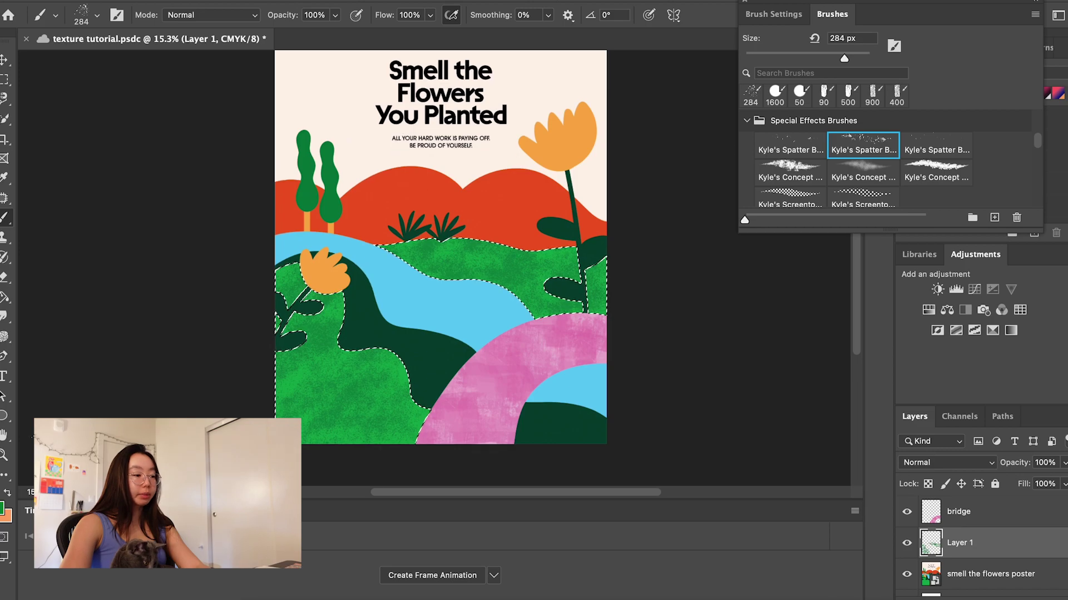
Set the foreground colour to the deeper green 00672a for another layer of hill texture.
{"action": "left_click", "coordinate": [2, 508]}
{"action": "left_click_drag", "start_coordinate": [795, 270], "coordinate": [801, 295]}
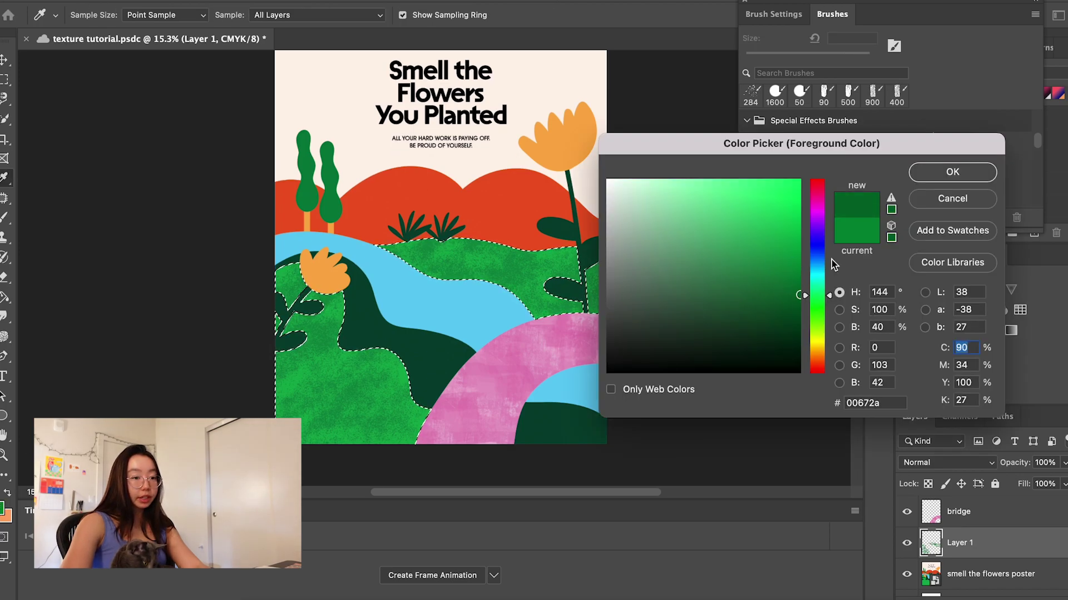
{"action": "left_click", "coordinate": [947, 174]}
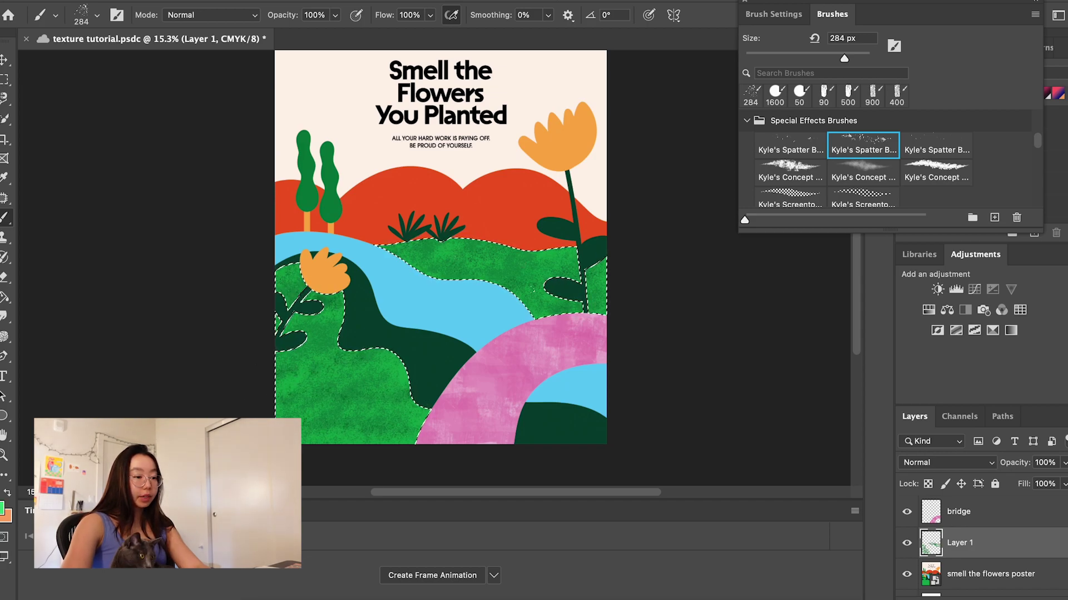
Enlarge the Spatter brush to 500 px and scatter light green speckles across the hills.
{"action": "key", "text": "bracketright"}
{"action": "key", "text": "bracketright"}
{"action": "key", "text": "bracketright"}
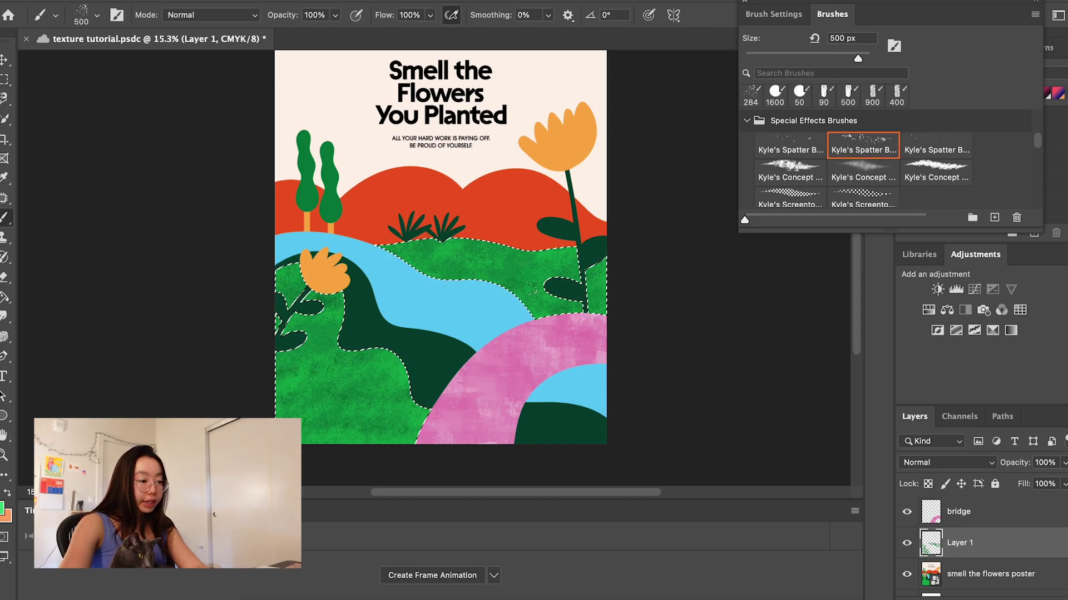
{"action": "left_click_drag", "start_coordinate": [532, 288], "coordinate": [555, 297]}
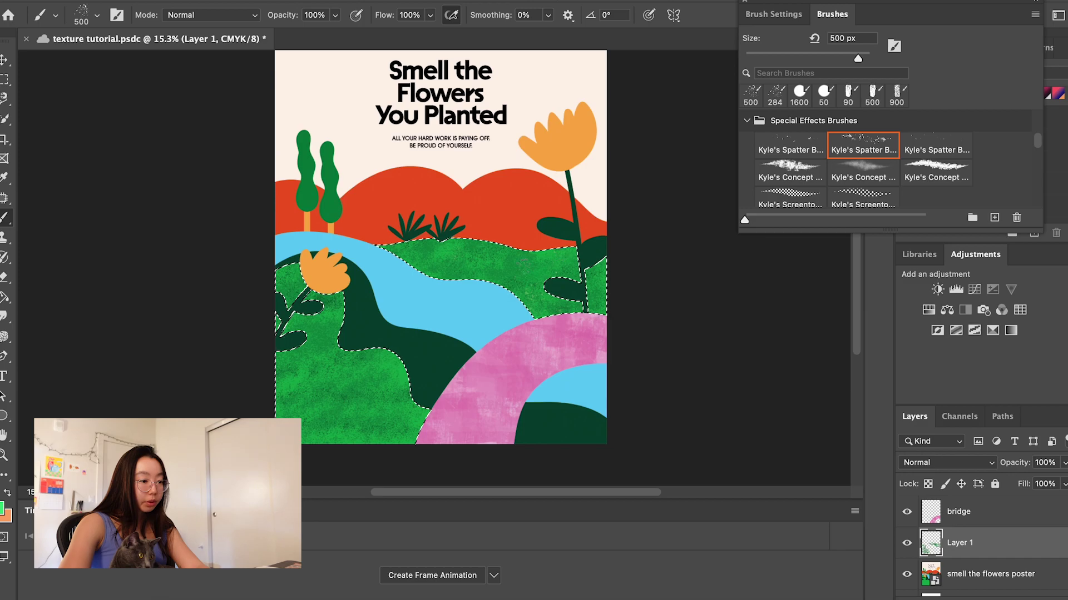
{"action": "key", "text": "super+plus"}
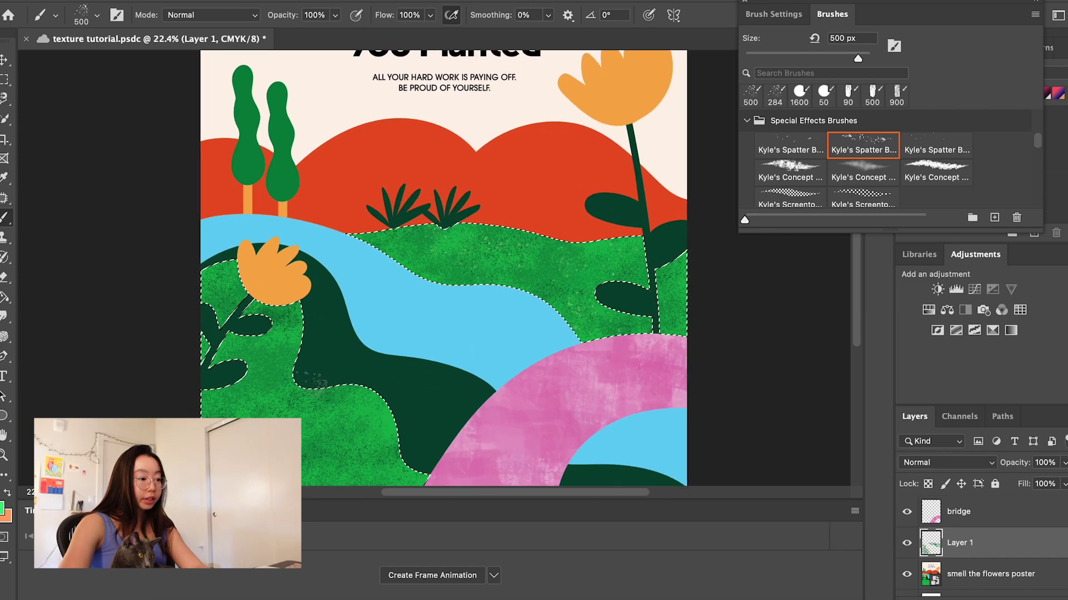
{"action": "scroll", "coordinate": [309, 356], "scroll_direction": "down", "scroll_amount": 5}
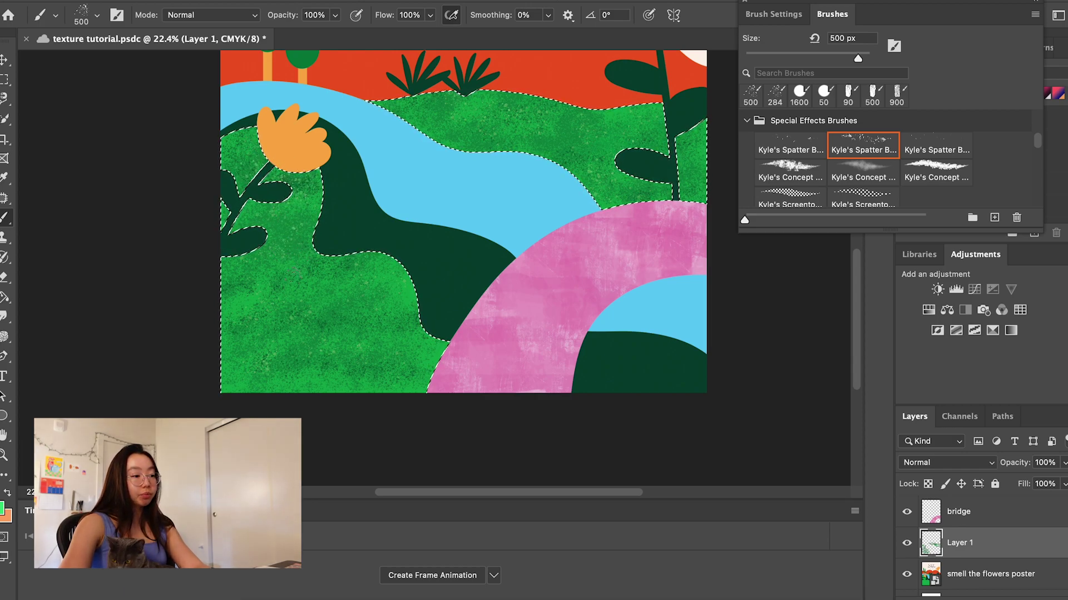
{"action": "scroll", "coordinate": [433, 268], "scroll_direction": "down", "scroll_amount": 2}
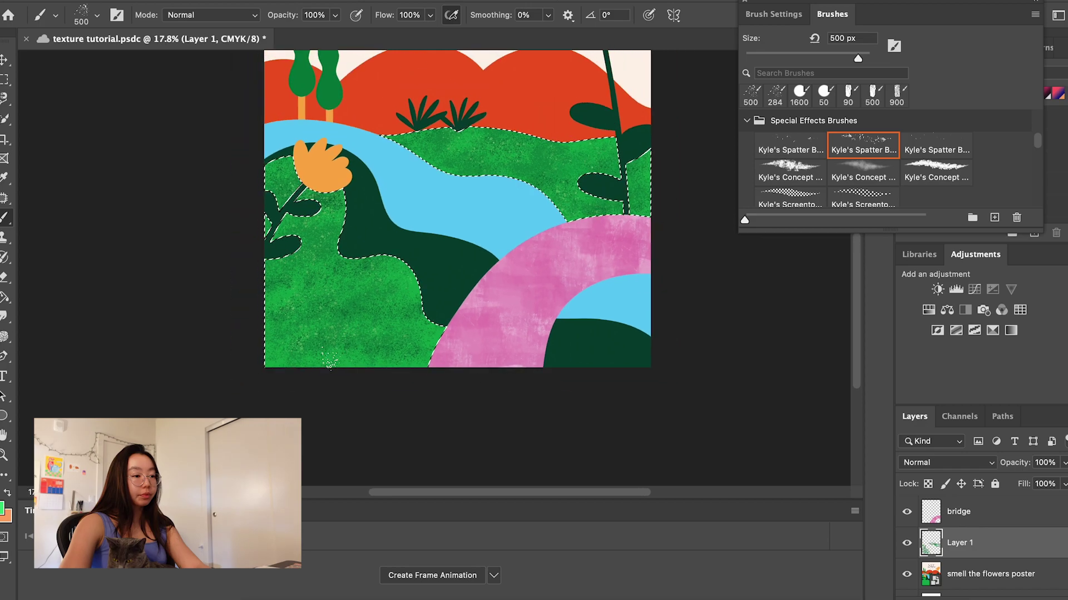
{"action": "scroll", "coordinate": [435, 267], "scroll_direction": "down", "scroll_amount": 2}
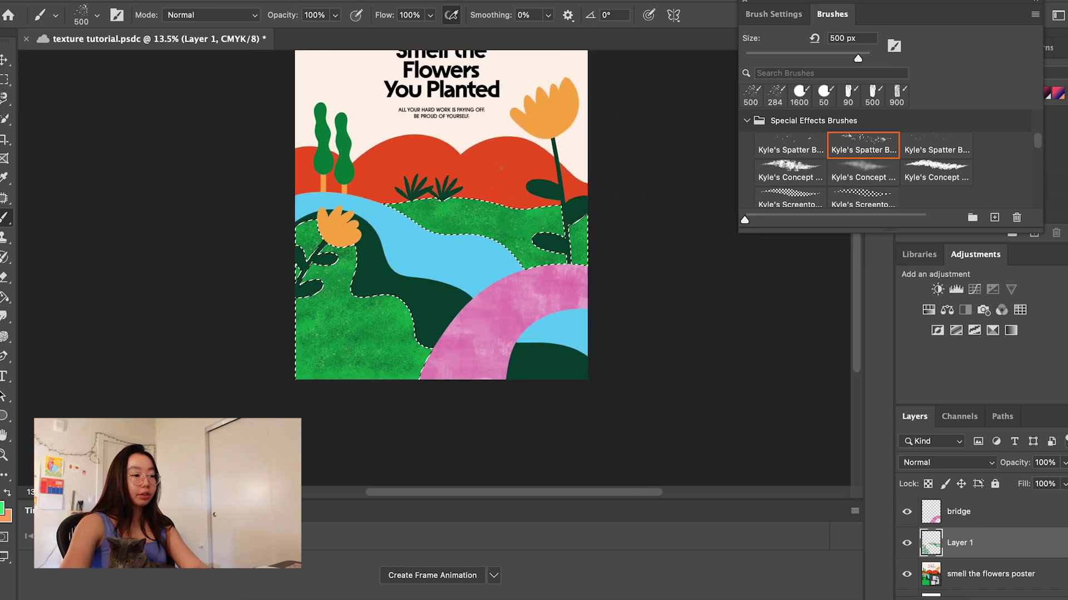
Rename the hill texture layer to "hills".
{"action": "double_click", "coordinate": [955, 546]}
{"action": "type", "text": "hi"}
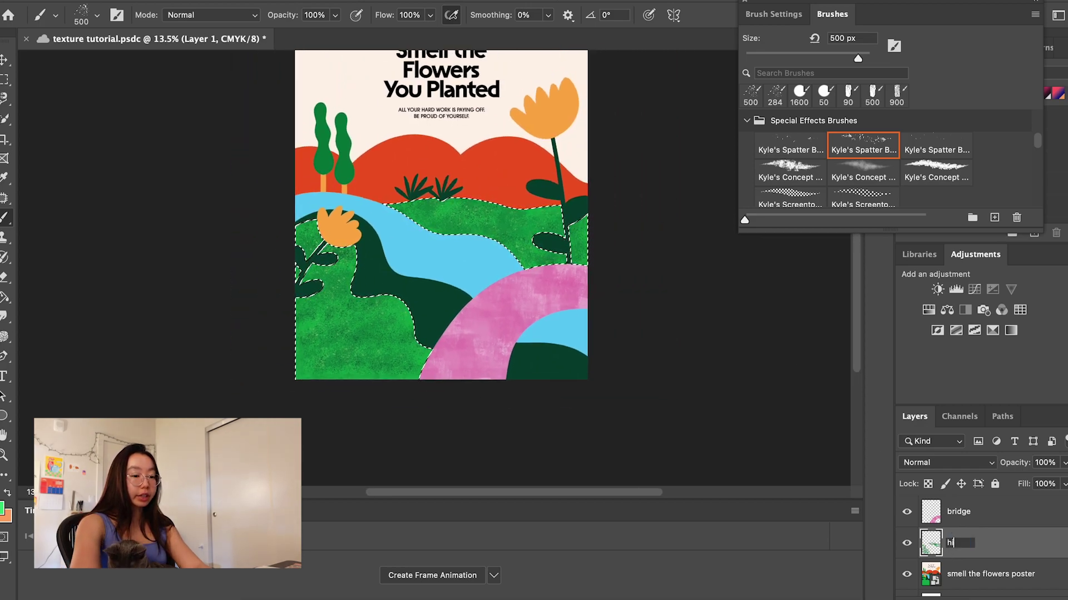
{"action": "type", "text": "lls"}
{"action": "key", "text": "Return"}
Clear the hill selection and quick-select the blue water on both sides of the bridge on the poster layer.
{"action": "scroll", "coordinate": [965, 567], "scroll_direction": "down", "scroll_amount": 1}
{"action": "left_click", "coordinate": [966, 567]}
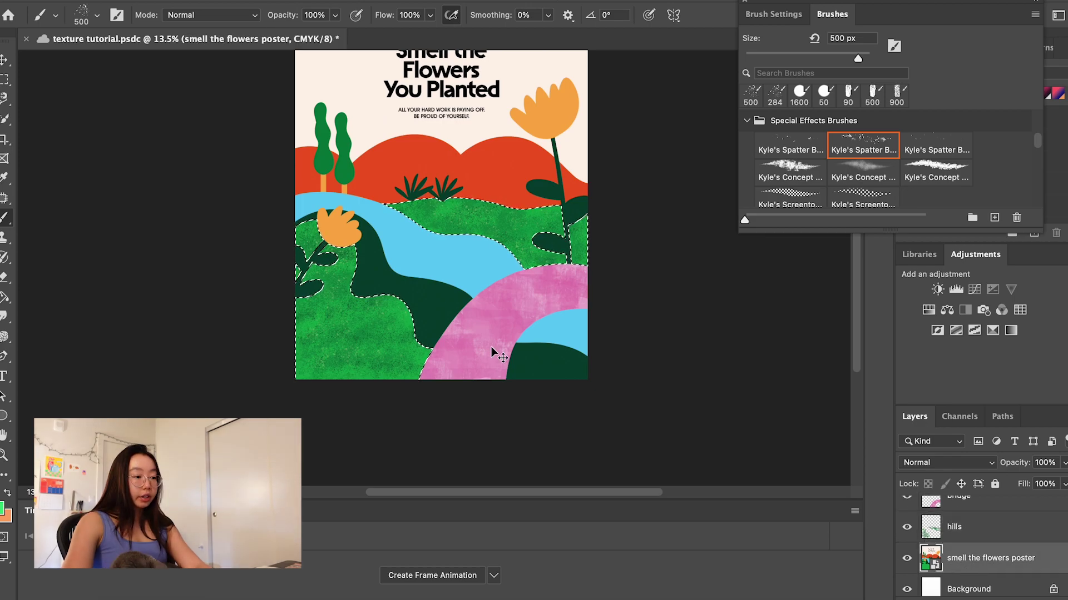
{"action": "key", "text": "ctrl+d"}
{"action": "key", "text": "w"}
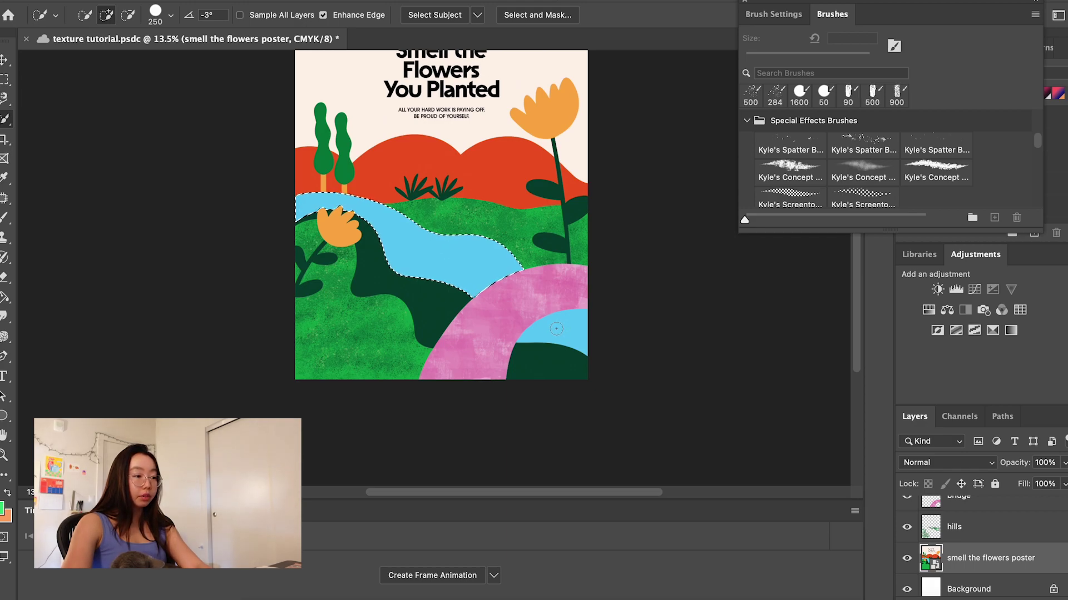
{"action": "left_click", "coordinate": [560, 332]}
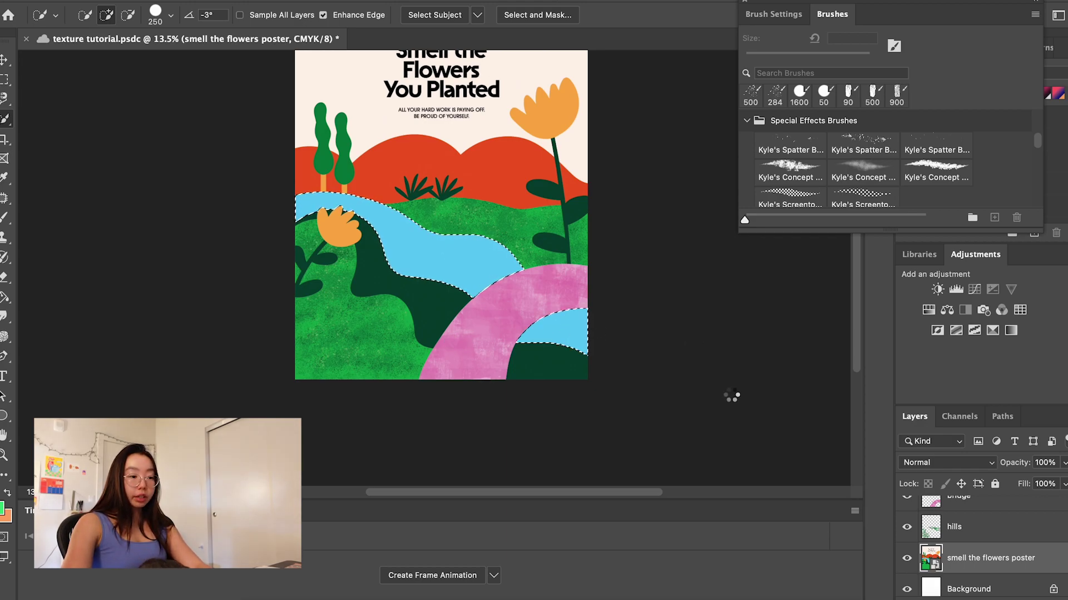
On a new layer, draw pale blue looping lines along the river with the first KYLE Ultimate dry media brush at 60 px.
{"action": "scroll", "coordinate": [729, 395], "scroll_direction": "up", "scroll_amount": 1}
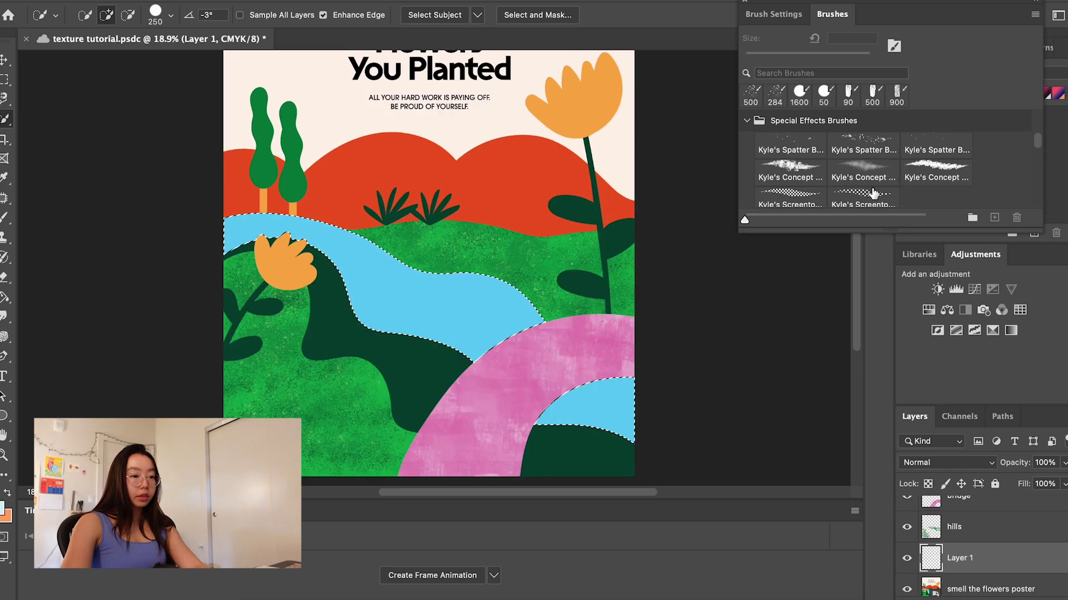
{"action": "scroll", "coordinate": [873, 193], "scroll_direction": "up", "scroll_amount": 5}
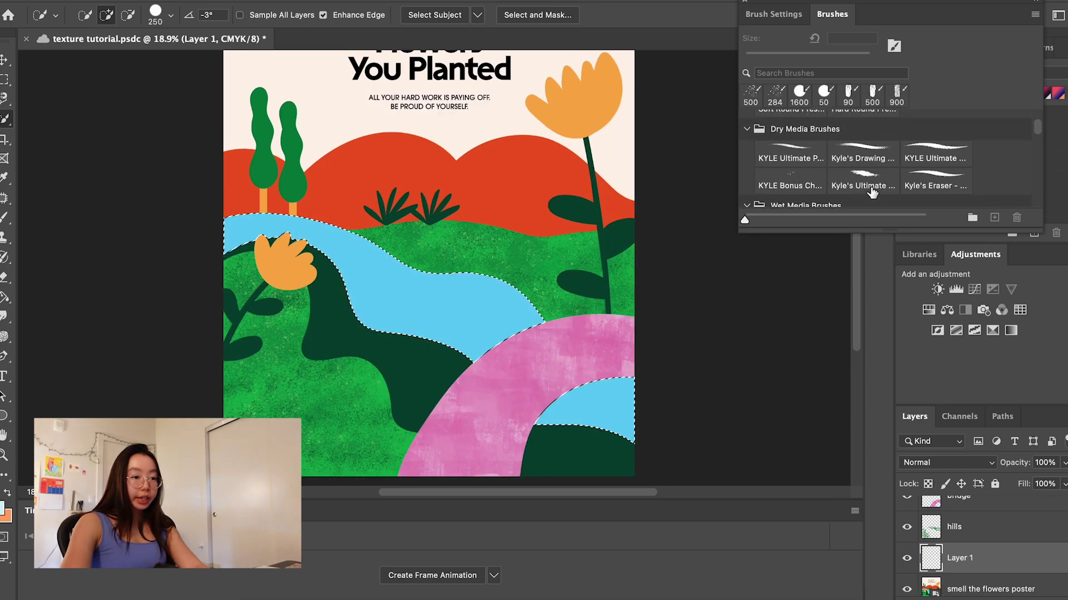
{"action": "left_click", "coordinate": [802, 156]}
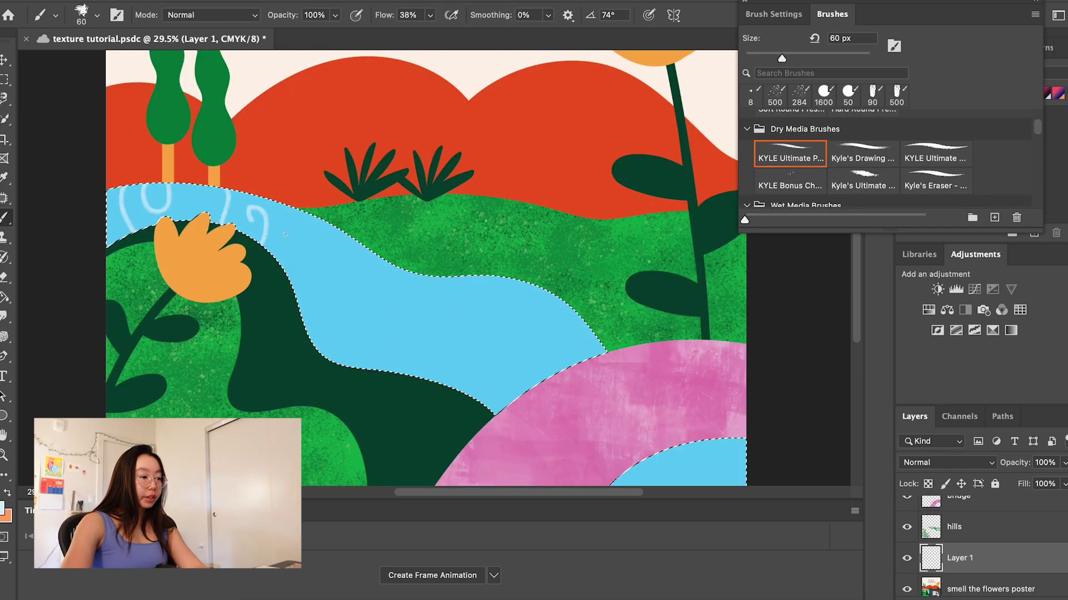
{"action": "left_click_drag", "start_coordinate": [253, 222], "coordinate": [291, 273]}
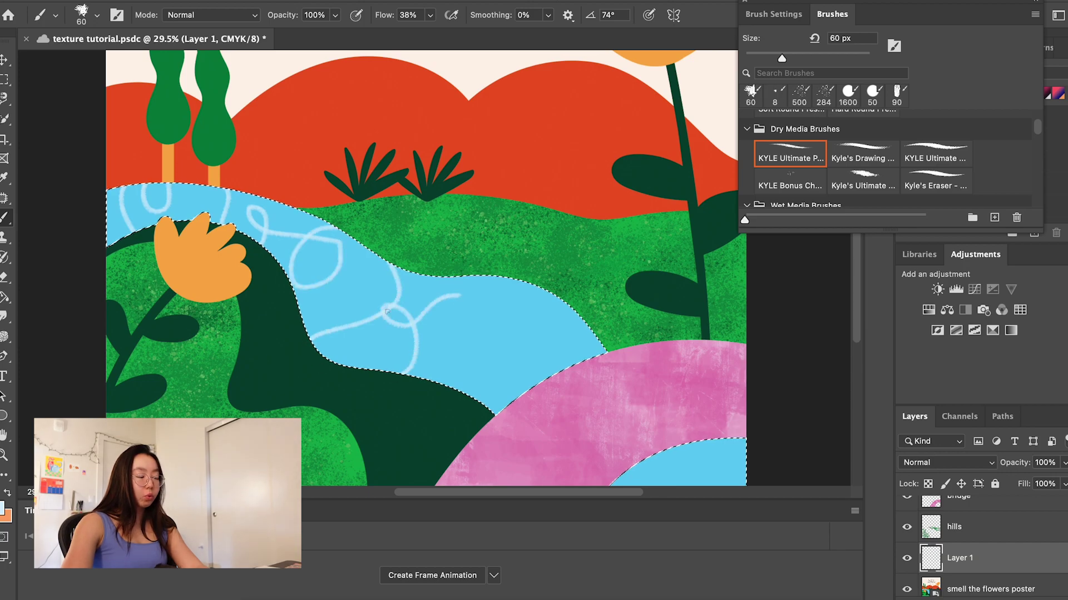
Undo the most recent looping strokes on the river.
{"action": "scroll", "coordinate": [439, 278], "scroll_direction": "down", "scroll_amount": 2}
{"action": "key", "text": "ctrl+z"}
{"action": "key", "text": "ctrl+z"}
{"action": "key", "text": "ctrl+z"}
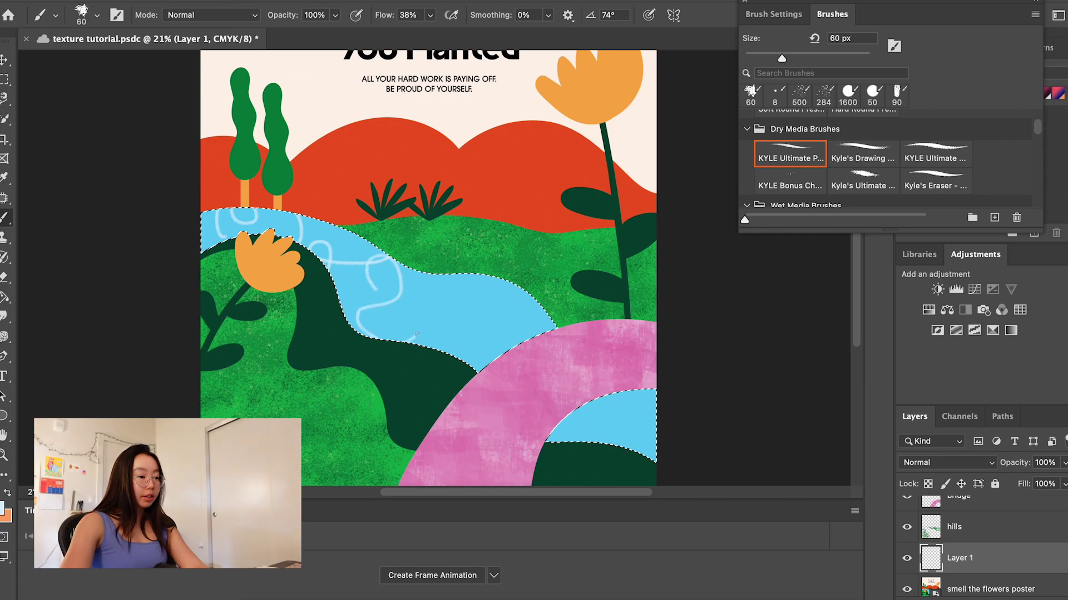
{"action": "key", "text": "ctrl+z"}
{"action": "key", "text": "ctrl+z"}
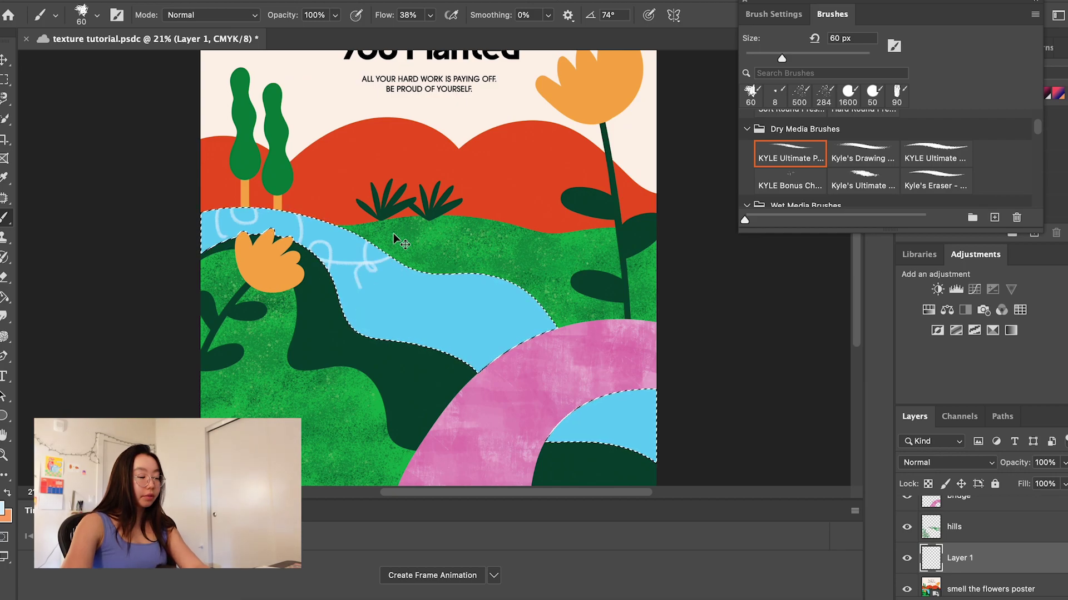
{"action": "key", "text": "ctrl+z"}
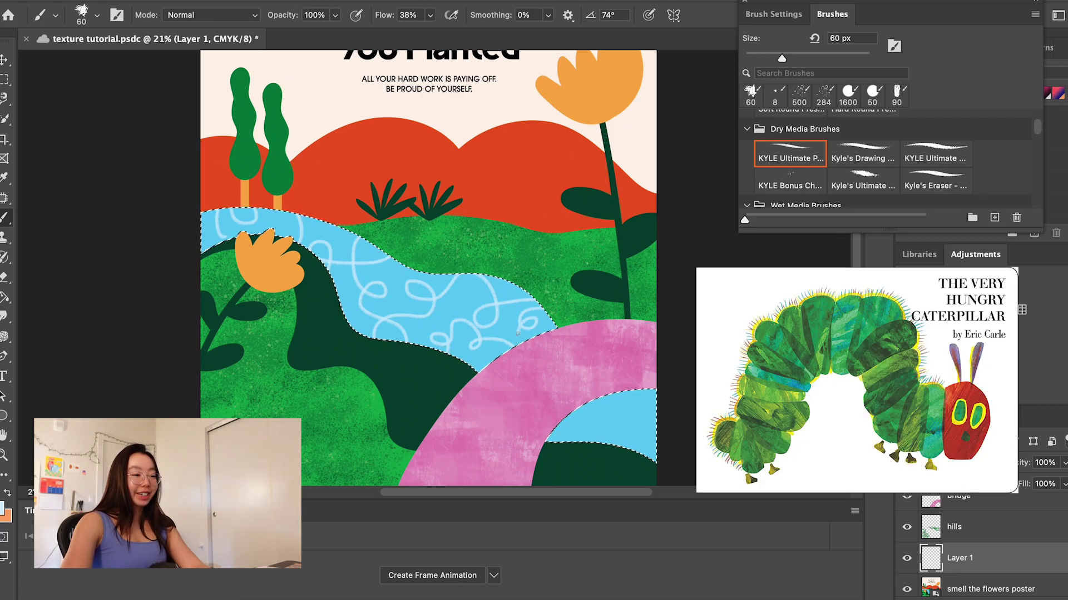
Draw matching pale blue loops on the water beneath the bridge.
{"action": "mouse_move", "coordinate": [582, 440]}
{"action": "left_mouse_down"}
{"action": "mouse_move", "coordinate": [614, 436]}
{"action": "mouse_move", "coordinate": [630, 401]}
{"action": "left_mouse_up"}
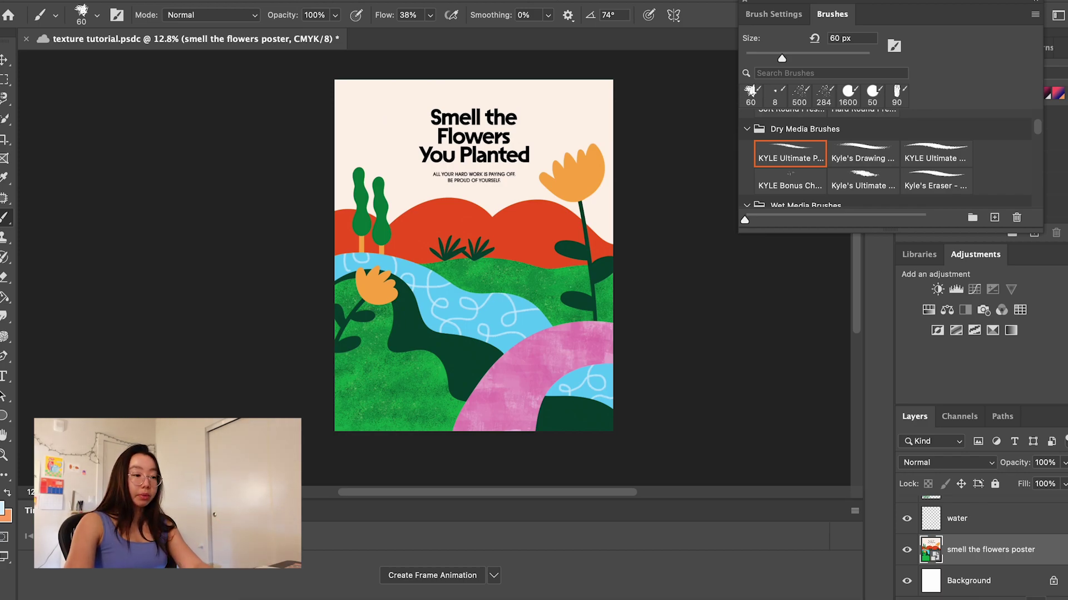
Fill the mountains with their sampled red on a new layer above the poster, and clip another new layer to it.
{"action": "left_click", "coordinate": [1034, 599]}
{"action": "key", "text": "i"}
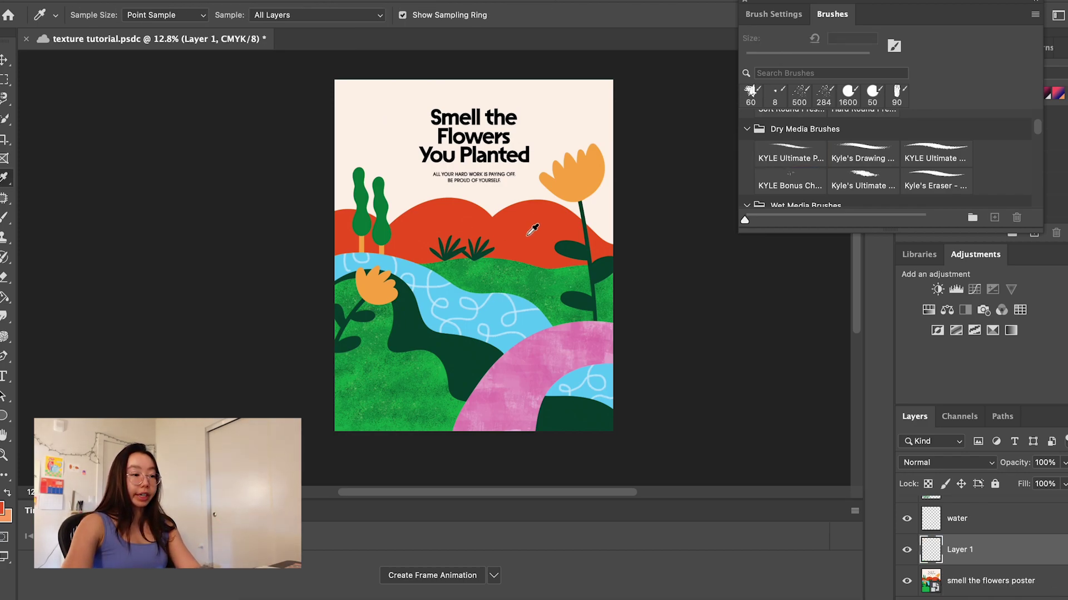
{"action": "key", "text": "g"}
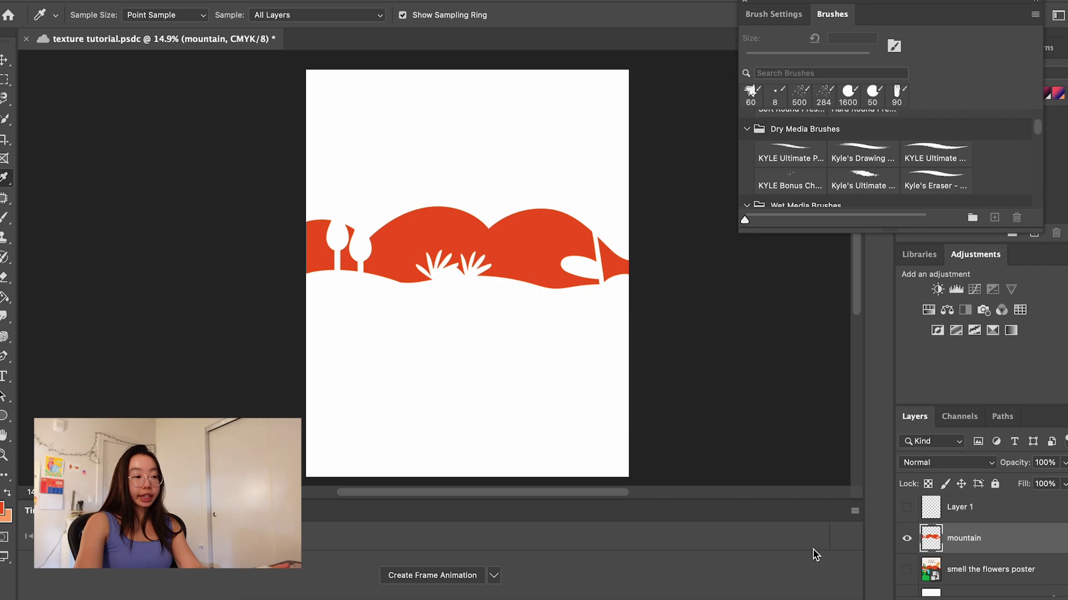
{"action": "left_click", "coordinate": [1034, 599]}
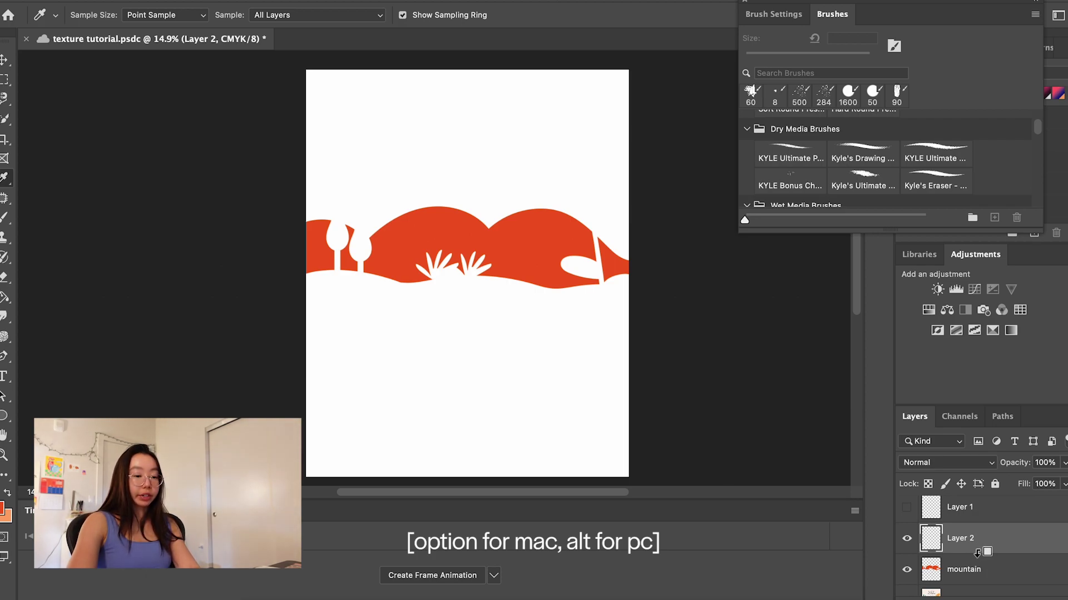
{"action": "left_click", "coordinate": [977, 553], "text": "alt"}
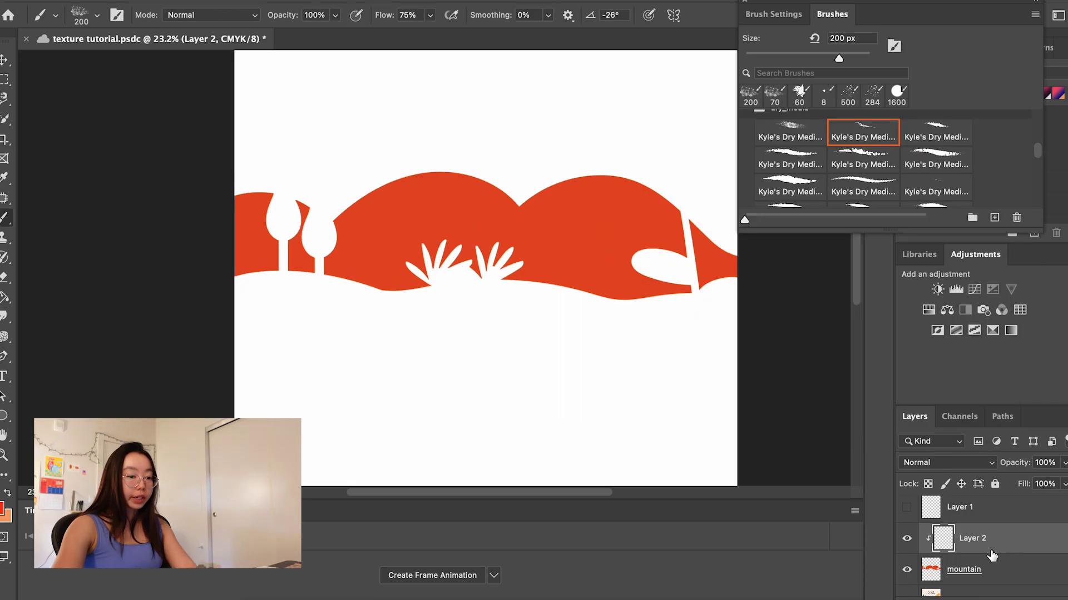
Show the bridge, hills, water and smell the flowers poster layers.
{"action": "scroll", "coordinate": [989, 553], "scroll_direction": "up", "scroll_amount": 5}
{"action": "left_click", "coordinate": [907, 511]}
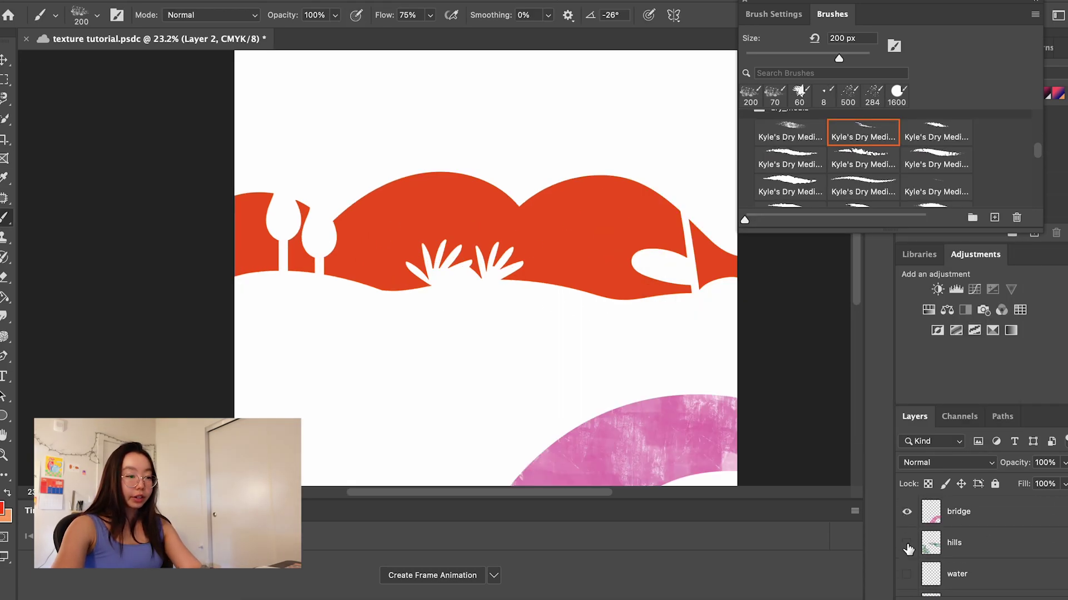
{"action": "left_click", "coordinate": [907, 544]}
{"action": "scroll", "coordinate": [908, 550], "scroll_direction": "down", "scroll_amount": 1}
{"action": "left_click", "coordinate": [906, 548]}
{"action": "scroll", "coordinate": [906, 561], "scroll_direction": "down", "scroll_amount": 5}
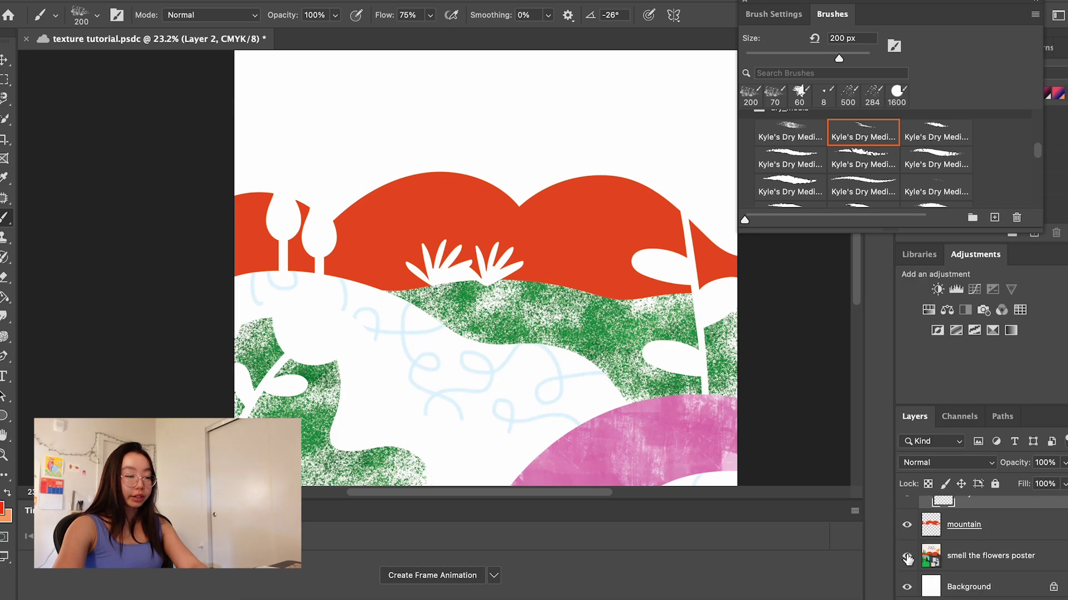
{"action": "left_click", "coordinate": [908, 558]}
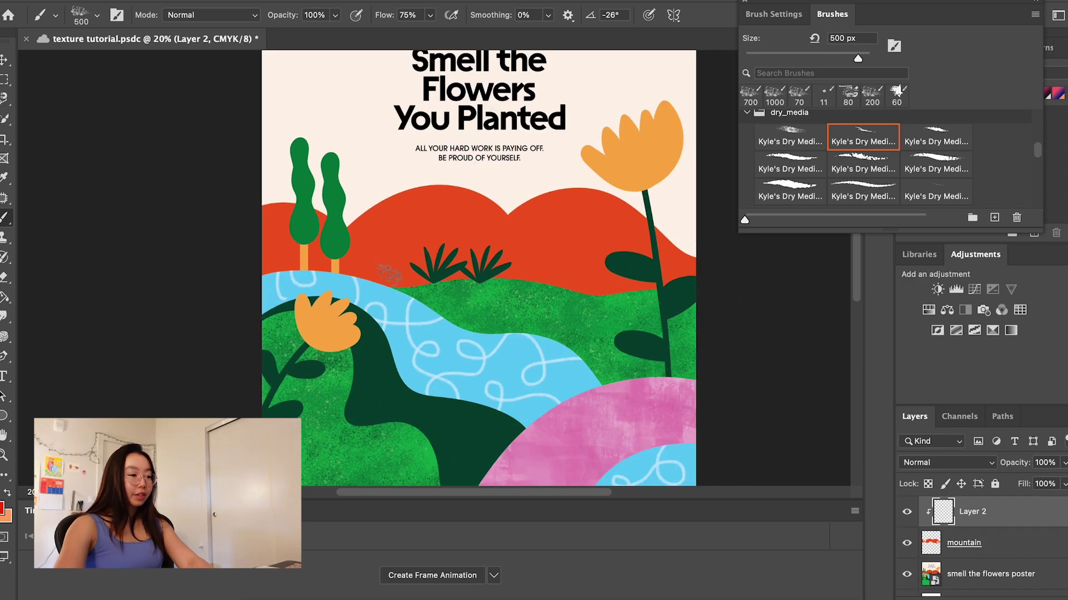
Try wide dark red diagonal strokes across the mountains with a Kyle's Dry Media brush at 500 px.
{"action": "mouse_move", "coordinate": [359, 283]}
{"action": "left_mouse_down"}
{"action": "mouse_move", "coordinate": [495, 159]}
{"action": "mouse_move", "coordinate": [470, 204]}
{"action": "mouse_move", "coordinate": [454, 279]}
{"action": "left_mouse_up"}
{"action": "key", "text": "super+plus"}
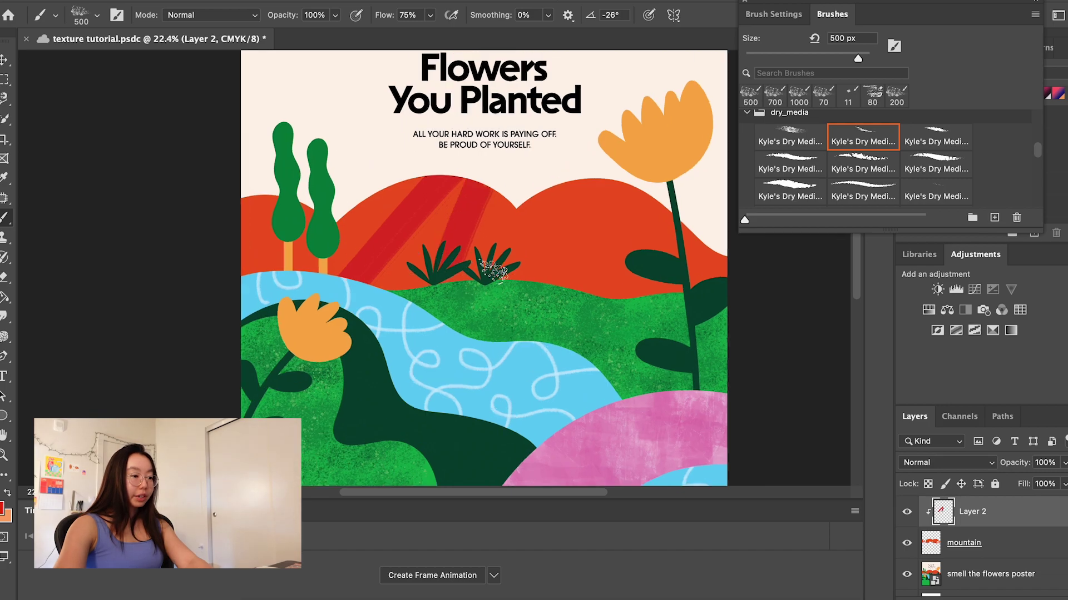
{"action": "scroll", "coordinate": [494, 272], "scroll_direction": "up", "scroll_amount": 4}
{"action": "left_click_drag", "start_coordinate": [523, 282], "coordinate": [593, 181]}
{"action": "scroll", "coordinate": [640, 199], "scroll_direction": "right", "scroll_amount": 4}
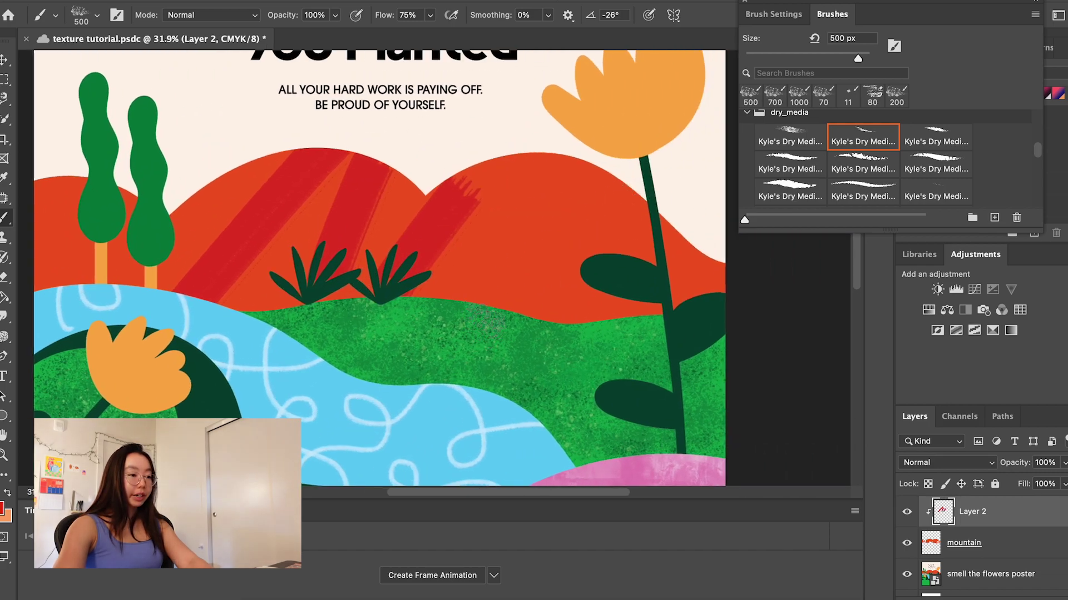
{"action": "left_click_drag", "start_coordinate": [484, 312], "coordinate": [606, 161]}
{"action": "left_click_drag", "start_coordinate": [665, 189], "coordinate": [595, 303]}
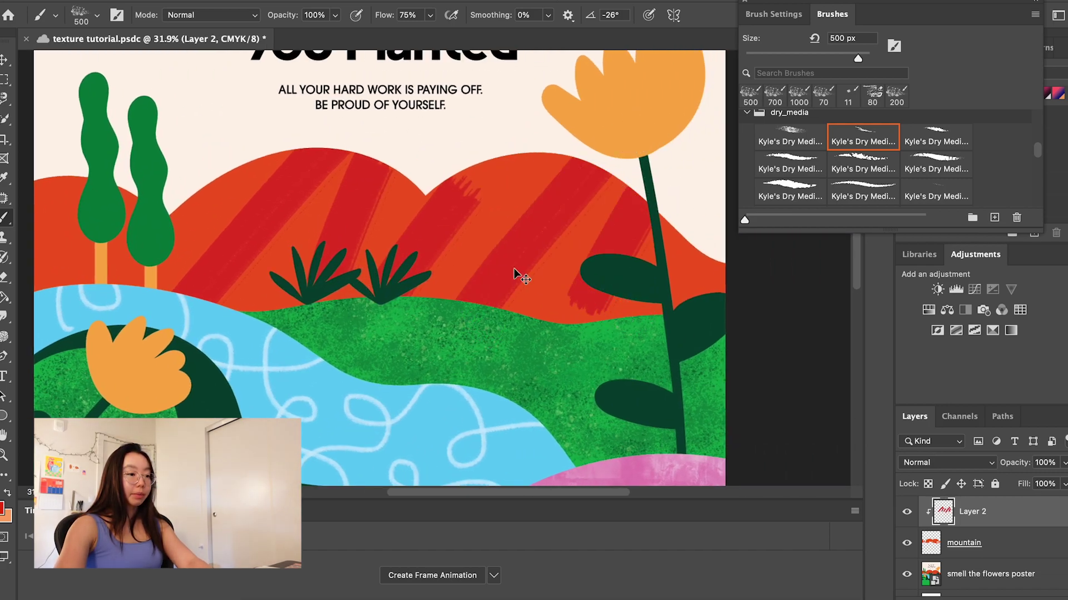
Undo the latest diagonal strokes and try looser, curving dark red strokes over the right-hand mountain.
{"action": "key", "text": "super+z"}
{"action": "key", "text": "super+z"}
{"action": "key", "text": "super+z"}
{"action": "left_click_drag", "start_coordinate": [427, 306], "coordinate": [466, 203]}
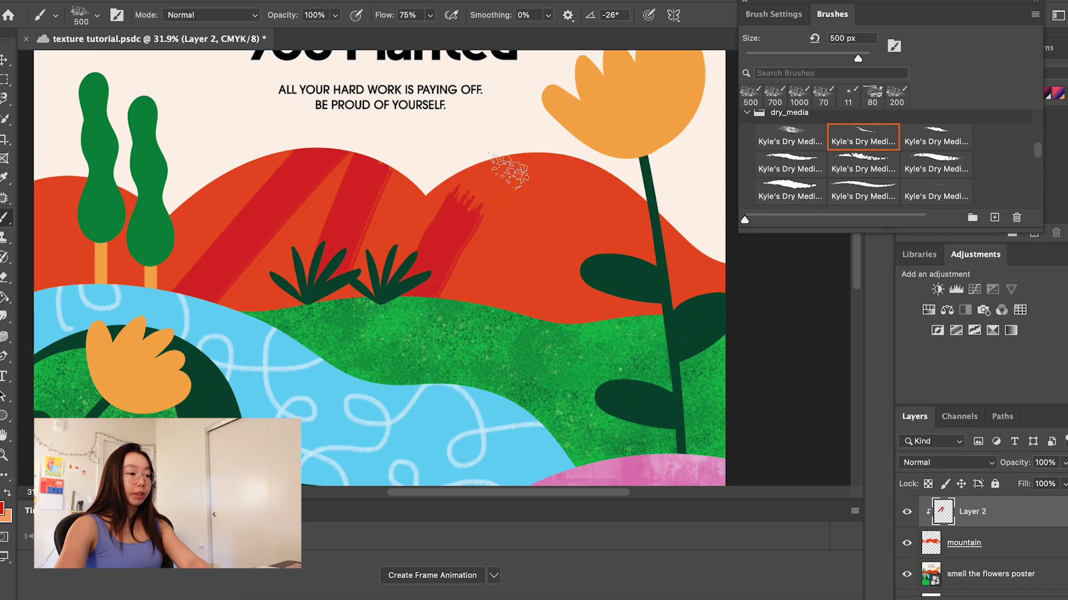
{"action": "left_click_drag", "start_coordinate": [509, 171], "coordinate": [542, 140]}
{"action": "mouse_move", "coordinate": [586, 172]}
{"action": "left_mouse_down"}
{"action": "mouse_move", "coordinate": [568, 241]}
{"action": "mouse_move", "coordinate": [669, 212]}
{"action": "left_mouse_up"}
{"action": "scroll", "coordinate": [670, 209], "scroll_direction": "down", "scroll_amount": 4}
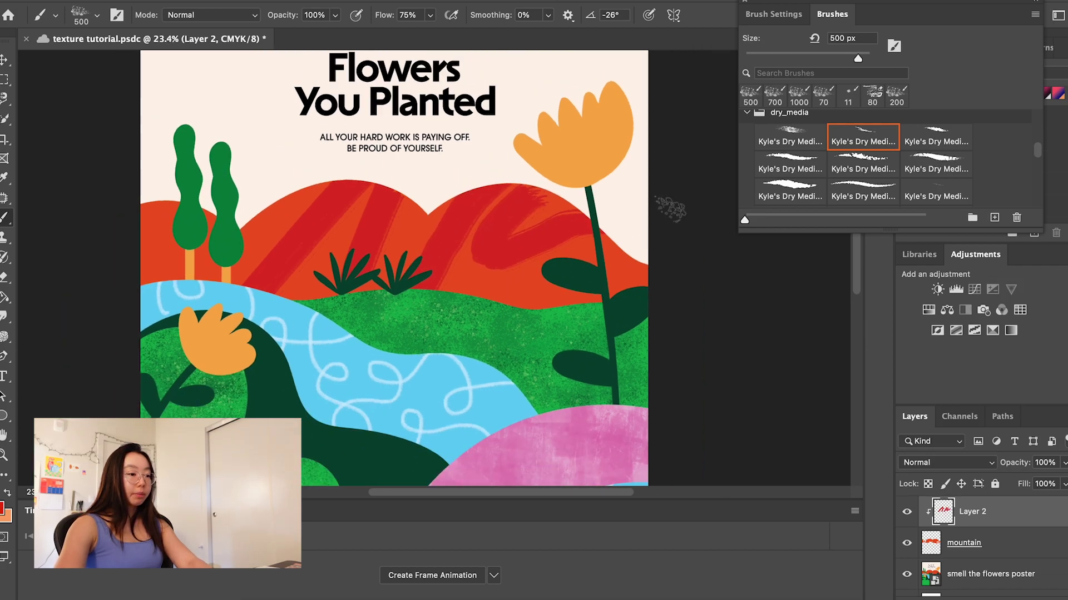
{"action": "scroll", "coordinate": [670, 209], "scroll_direction": "down", "scroll_amount": 4}
Undo all the dark red test strokes on the mountains.
{"action": "key", "text": "super+z"}
{"action": "key", "text": "super+z"}
{"action": "key", "text": "super+z"}
{"action": "key", "text": "super+z"}
With a rougher Kyle's Dry Media brush at 250 px, paint dark red diagonal strokes across all the mountains, leaving some gaps.
{"action": "key", "text": "e"}
{"action": "scroll", "coordinate": [670, 209], "scroll_direction": "up", "scroll_amount": 5}
{"action": "scroll", "coordinate": [867, 127], "scroll_direction": "down", "scroll_amount": 5}
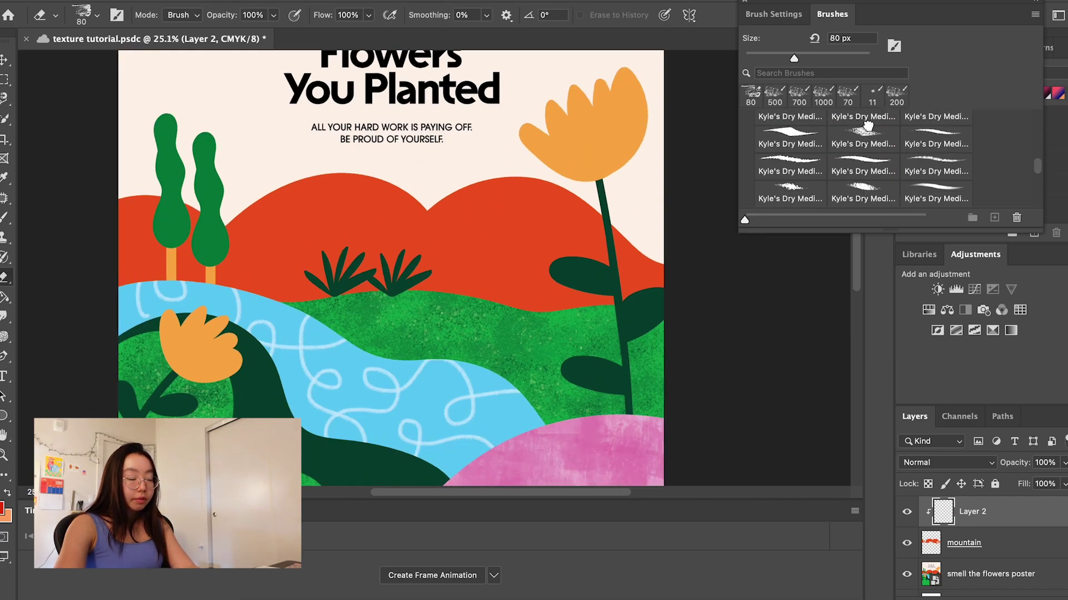
{"action": "left_click", "coordinate": [867, 131]}
{"action": "left_click_drag", "start_coordinate": [484, 284], "coordinate": [553, 162]}
{"action": "key", "text": "super+z"}
{"action": "scroll", "coordinate": [436, 268], "scroll_direction": "down", "scroll_amount": 1}
{"action": "mouse_move", "coordinate": [157, 275]}
{"action": "left_mouse_down"}
{"action": "mouse_move", "coordinate": [407, 218]}
{"action": "mouse_move", "coordinate": [618, 278]}
{"action": "left_mouse_up"}
{"action": "left_click_drag", "start_coordinate": [356, 205], "coordinate": [392, 191]}
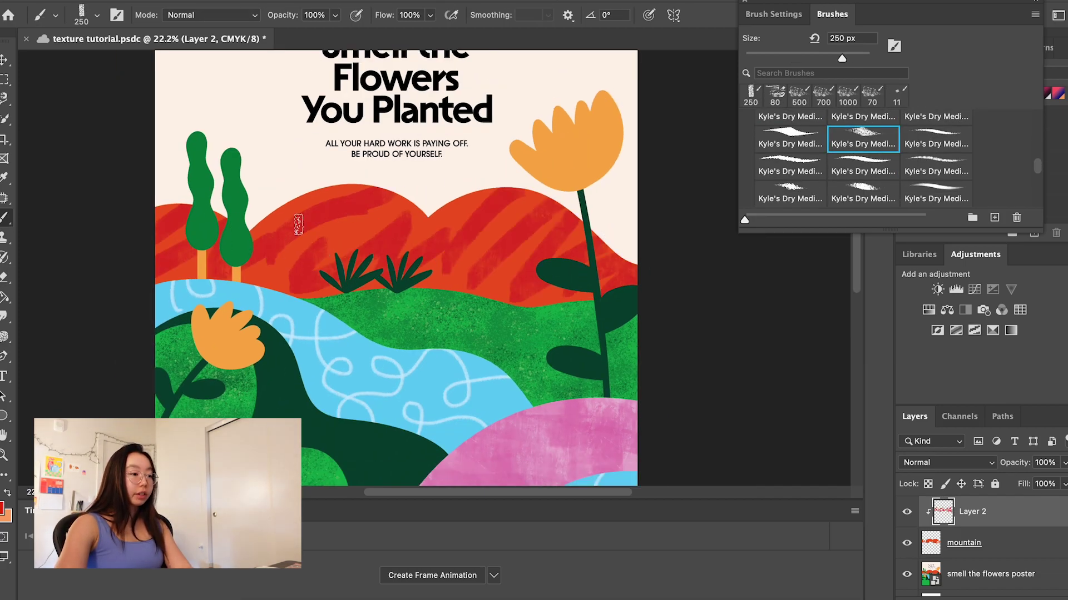
{"action": "mouse_move", "coordinate": [299, 225]}
{"action": "left_mouse_down"}
{"action": "mouse_move", "coordinate": [414, 214]}
{"action": "mouse_move", "coordinate": [526, 258]}
{"action": "left_mouse_up"}
{"action": "left_click_drag", "start_coordinate": [526, 258], "coordinate": [558, 217]}
Toggle the clipped texture layer's visibility to compare the mountains with and without the strokes.
{"action": "left_click", "coordinate": [908, 512]}
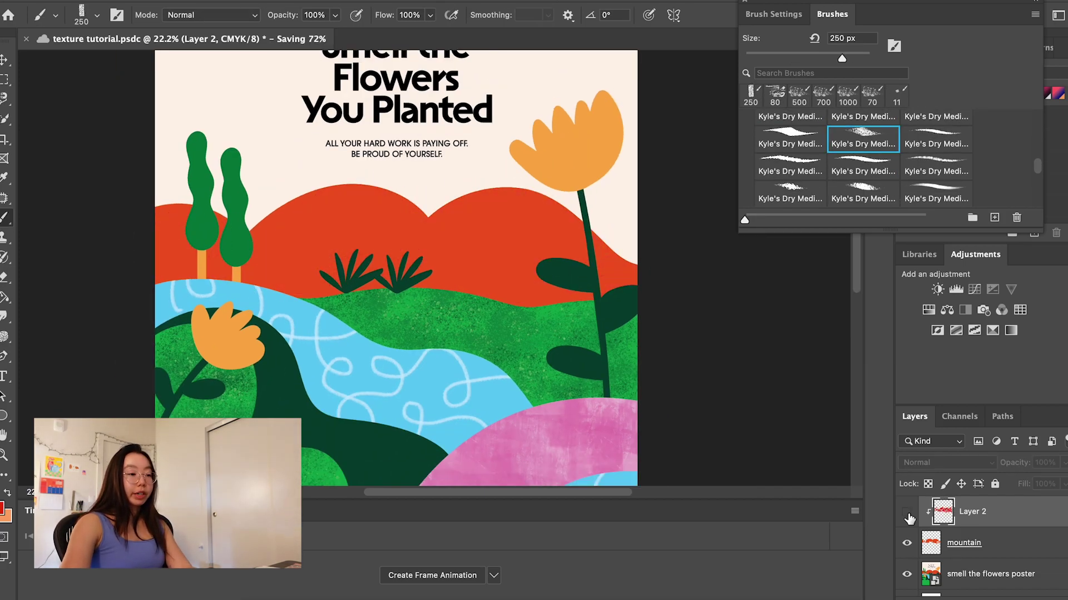
{"action": "left_click", "coordinate": [907, 513]}
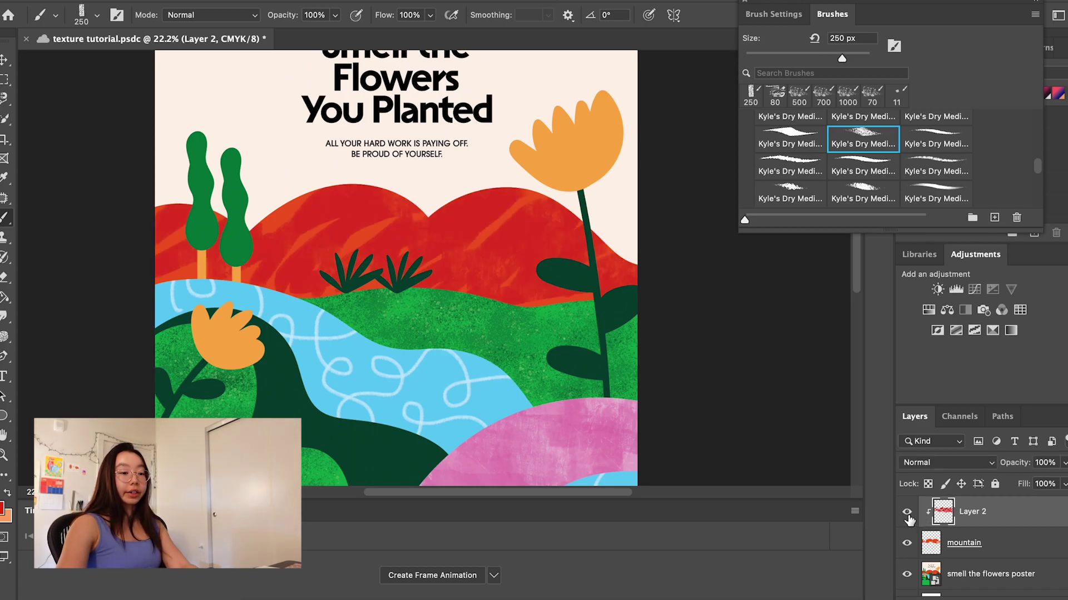
{"action": "left_click", "coordinate": [907, 512]}
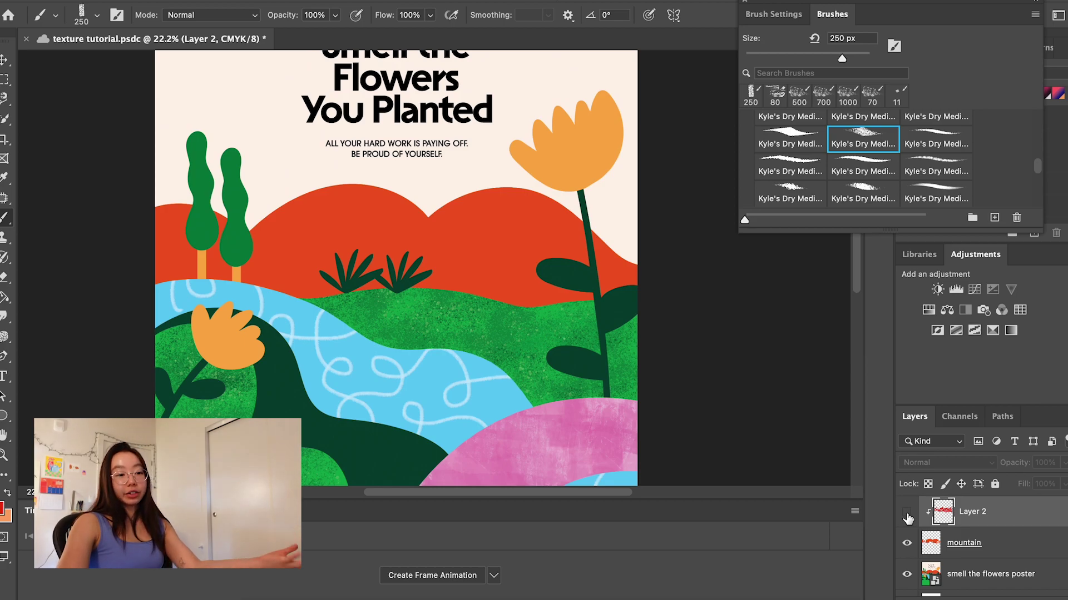
{"action": "left_click", "coordinate": [907, 512]}
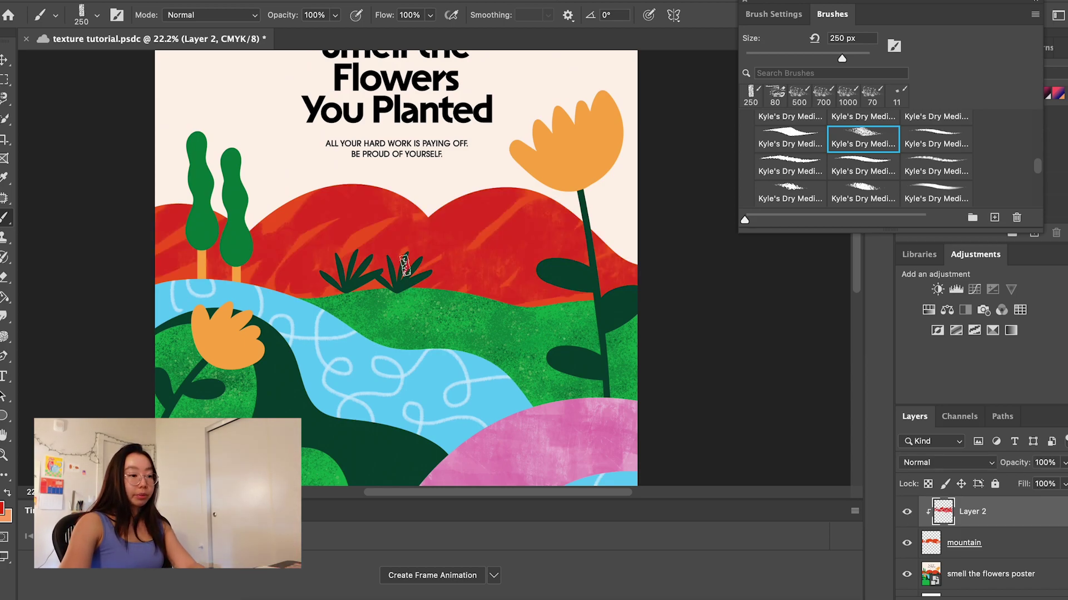
Set the foreground colour to the light red-orange ff6f48.
{"action": "left_click", "coordinate": [3, 507]}
{"action": "mouse_move", "coordinate": [758, 243]}
{"action": "left_mouse_down"}
{"action": "mouse_move", "coordinate": [763, 200]}
{"action": "mouse_move", "coordinate": [746, 176]}
{"action": "left_mouse_up"}
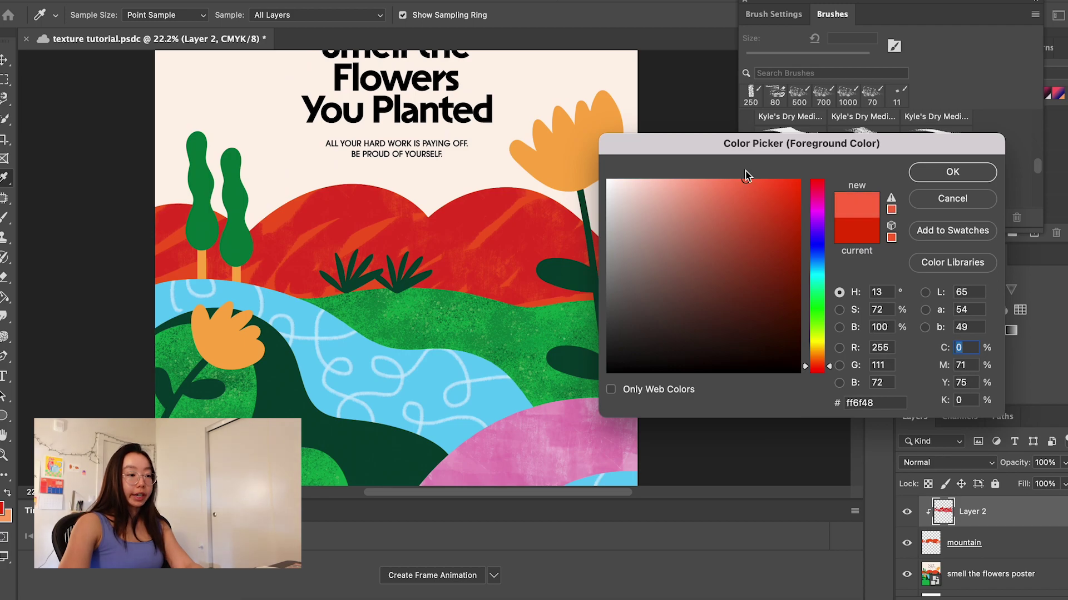
{"action": "left_click", "coordinate": [952, 172]}
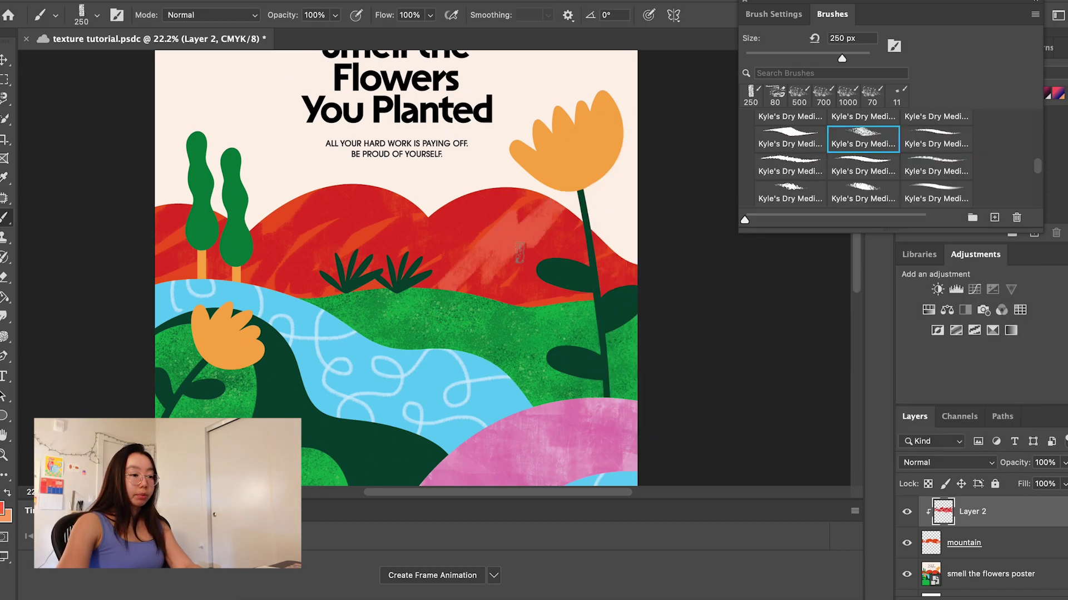
Set the foreground colour to the bright red-orange fe460d.
{"action": "left_click", "coordinate": [3, 508]}
{"action": "left_click", "coordinate": [817, 365]}
{"action": "left_click", "coordinate": [792, 182]}
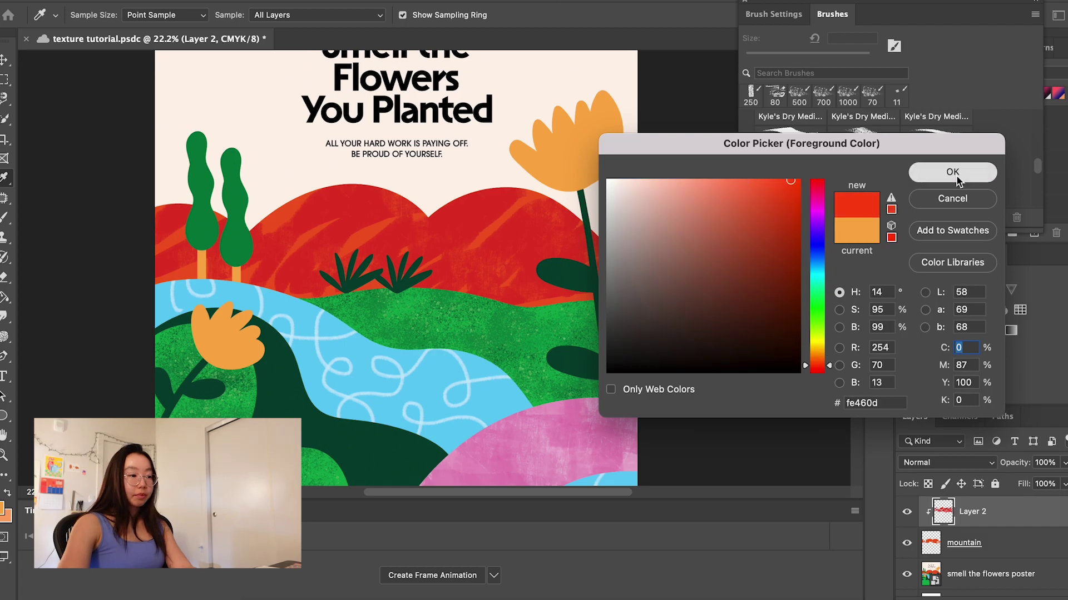
{"action": "left_click", "coordinate": [955, 174]}
Enlarge the brush to 500 px, lower its opacity to 63% and paint diagonal strokes over the left-hand mountains.
{"action": "key", "text": "bracketright"}
{"action": "key", "text": "bracketright"}
{"action": "key", "text": "bracketright"}
{"action": "key", "text": "bracketright"}
{"action": "key", "text": "bracketright"}
{"action": "key", "text": "bracketright"}
{"action": "left_click", "coordinate": [335, 15]}
{"action": "left_click_drag", "start_coordinate": [334, 40], "coordinate": [301, 40]}
{"action": "left_click_drag", "start_coordinate": [181, 211], "coordinate": [161, 232]}
{"action": "left_click_drag", "start_coordinate": [357, 197], "coordinate": [300, 241]}
{"action": "left_click_drag", "start_coordinate": [409, 225], "coordinate": [368, 265]}
{"action": "scroll", "coordinate": [339, 210], "scroll_direction": "up", "scroll_amount": 2}
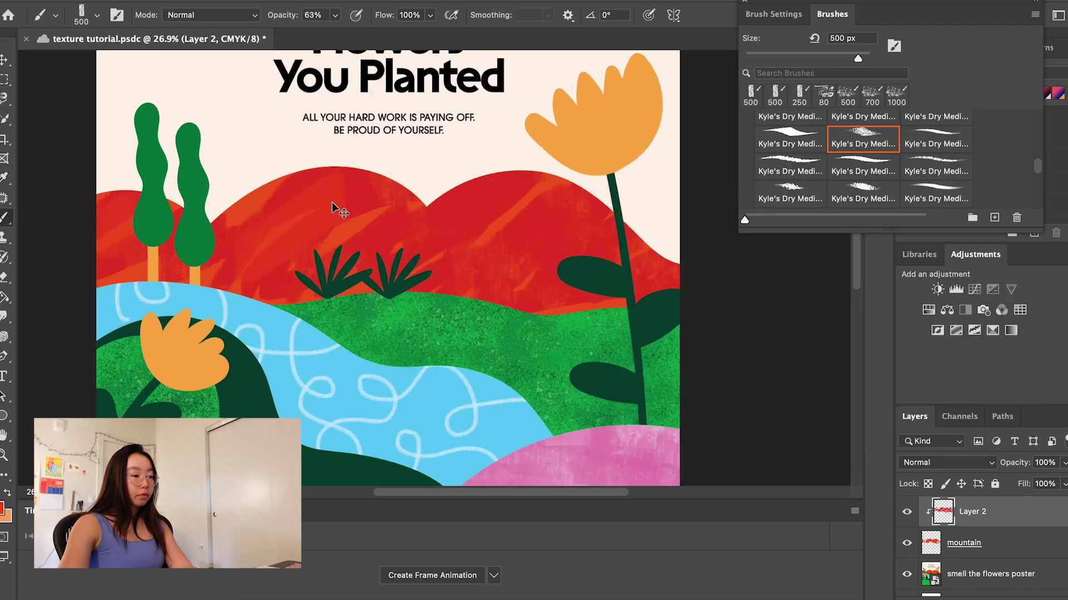
Sample a red from the mountains and add diagonal strokes across them with the brush reduced to 300 px.
{"action": "scroll", "coordinate": [560, 210], "scroll_direction": "down", "scroll_amount": 6}
{"action": "scroll", "coordinate": [499, 224], "scroll_direction": "up", "scroll_amount": 4}
{"action": "left_click", "coordinate": [494, 229], "text": "alt"}
{"action": "key", "text": "bracketleft"}
{"action": "key", "text": "bracketleft"}
{"action": "left_click_drag", "start_coordinate": [489, 203], "coordinate": [433, 252]}
{"action": "mouse_move", "coordinate": [567, 226]}
{"action": "left_mouse_down"}
{"action": "mouse_move", "coordinate": [473, 284]}
{"action": "mouse_move", "coordinate": [503, 253]}
{"action": "mouse_move", "coordinate": [492, 289]}
{"action": "left_mouse_up"}
{"action": "left_click_drag", "start_coordinate": [375, 200], "coordinate": [273, 275]}
{"action": "scroll", "coordinate": [434, 268], "scroll_direction": "down", "scroll_amount": 5}
{"action": "scroll", "coordinate": [448, 430], "scroll_direction": "up", "scroll_amount": 2}
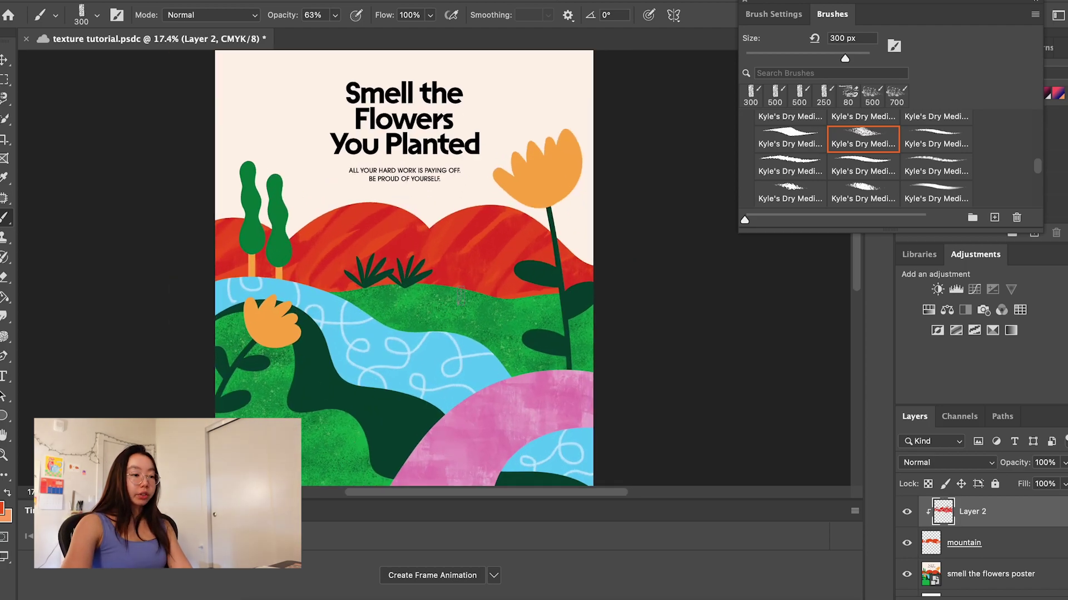
{"action": "scroll", "coordinate": [520, 256], "scroll_direction": "up", "scroll_amount": 2}
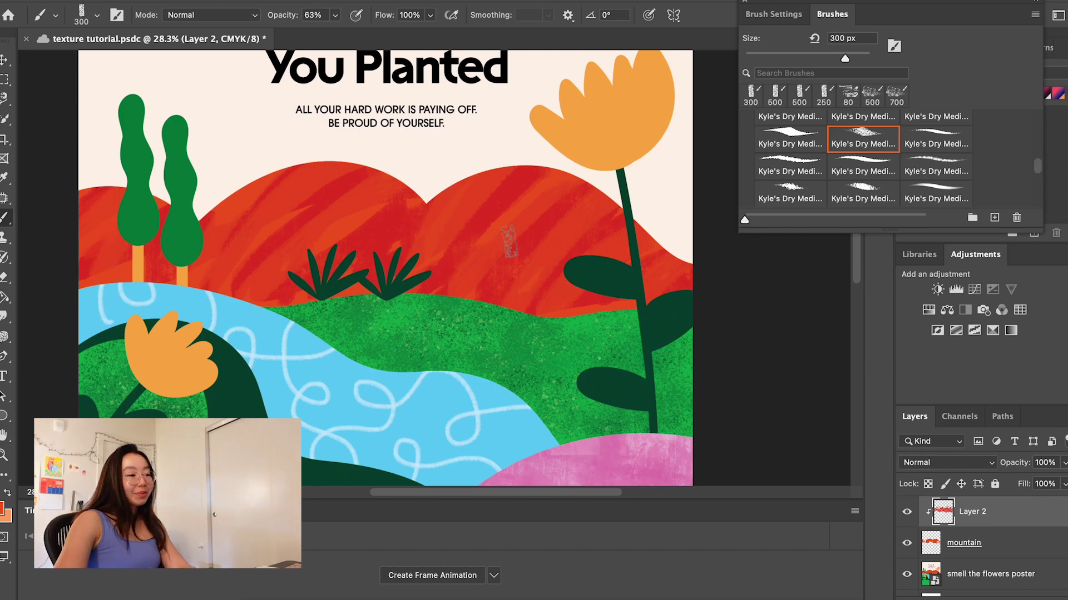
Choose the Soft Round brush and set its painting mode to Dissolve for the selected dark green bank.
{"action": "scroll", "coordinate": [509, 240], "scroll_direction": "down", "scroll_amount": 5}
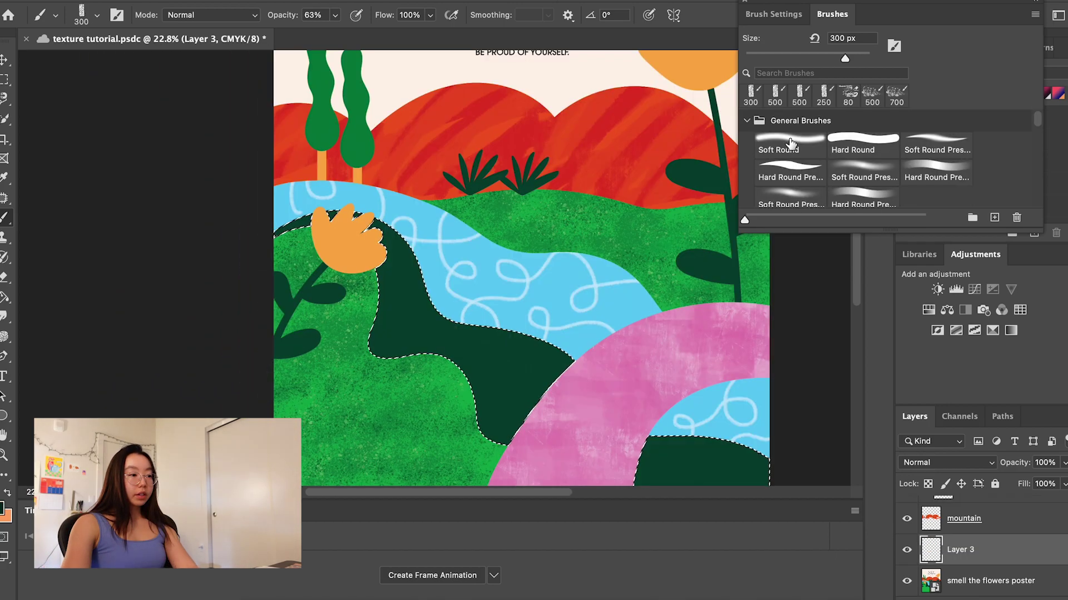
{"action": "left_click", "coordinate": [788, 139]}
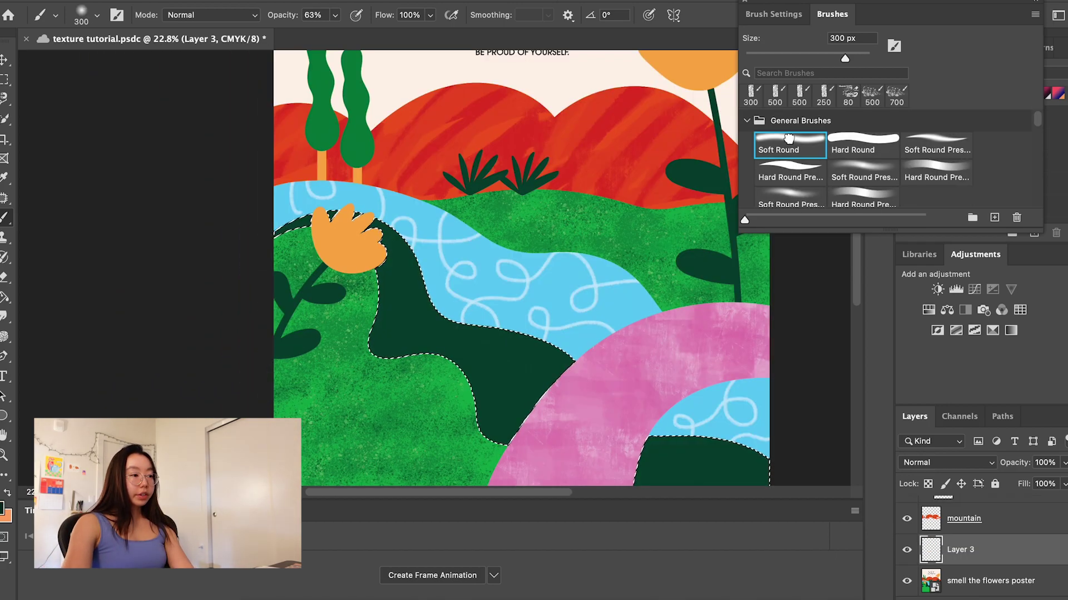
{"action": "left_click", "coordinate": [231, 15]}
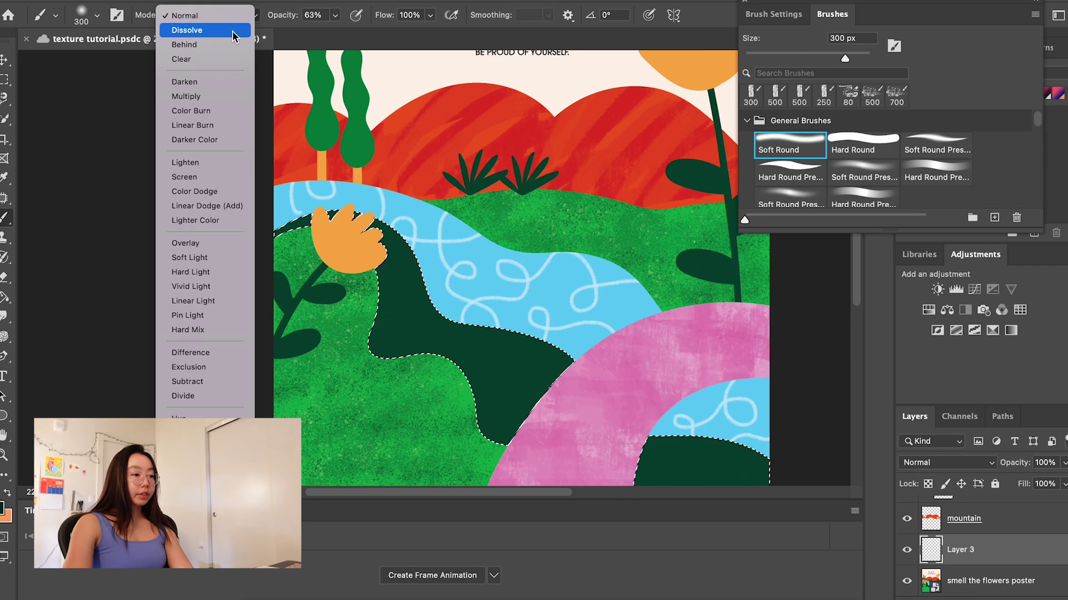
{"action": "left_click", "coordinate": [232, 31]}
Try grainy dark shading on the dark green bank beside the bridge with the 300 px Soft Round brush.
{"action": "scroll", "coordinate": [491, 387], "scroll_direction": "up", "scroll_amount": 5}
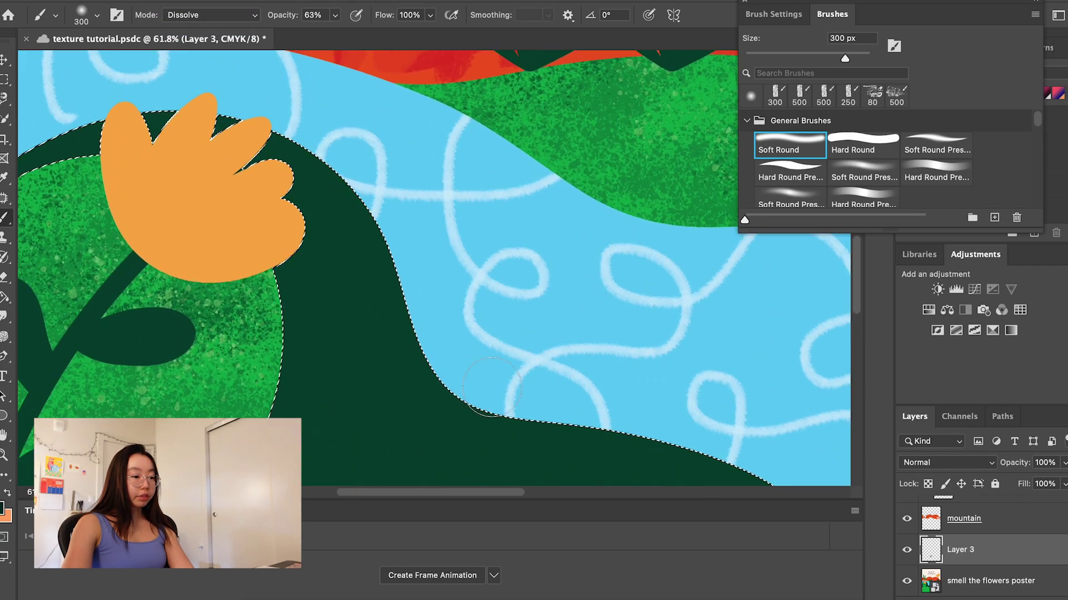
{"action": "scroll", "coordinate": [492, 387], "scroll_direction": "up", "scroll_amount": 2}
{"action": "scroll", "coordinate": [492, 387], "scroll_direction": "down", "scroll_amount": 8}
{"action": "scroll", "coordinate": [492, 386], "scroll_direction": "up", "scroll_amount": 3}
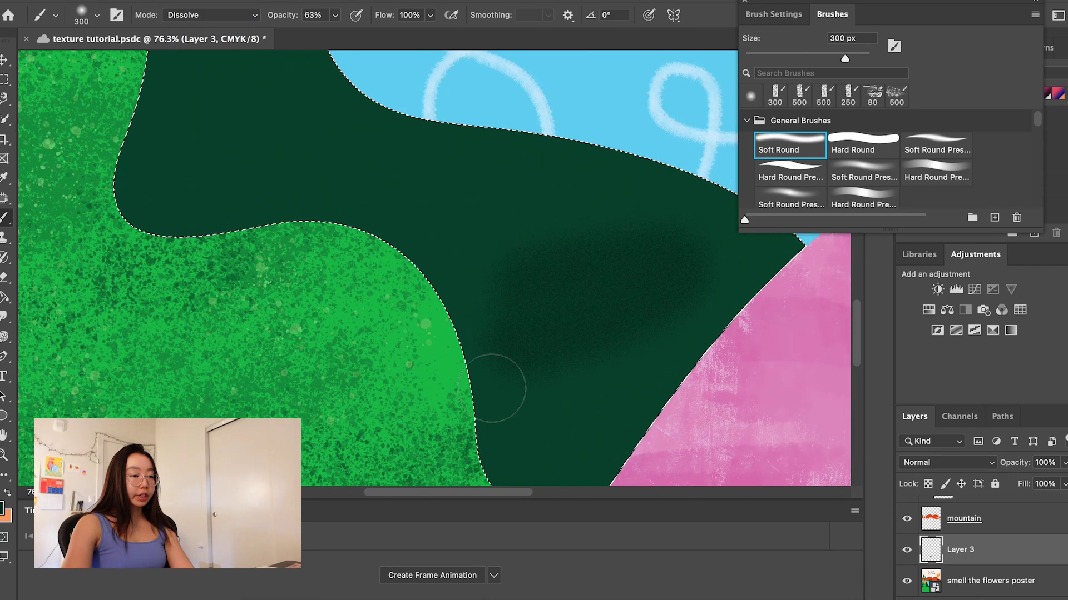
{"action": "key", "text": "super+z"}
Enlarge the Soft Round brush to 700 px and try softer dark shading in the middle of the dark green bank.
{"action": "key", "text": "bracketright"}
{"action": "key", "text": "bracketright"}
{"action": "key", "text": "bracketright"}
{"action": "key", "text": "bracketright"}
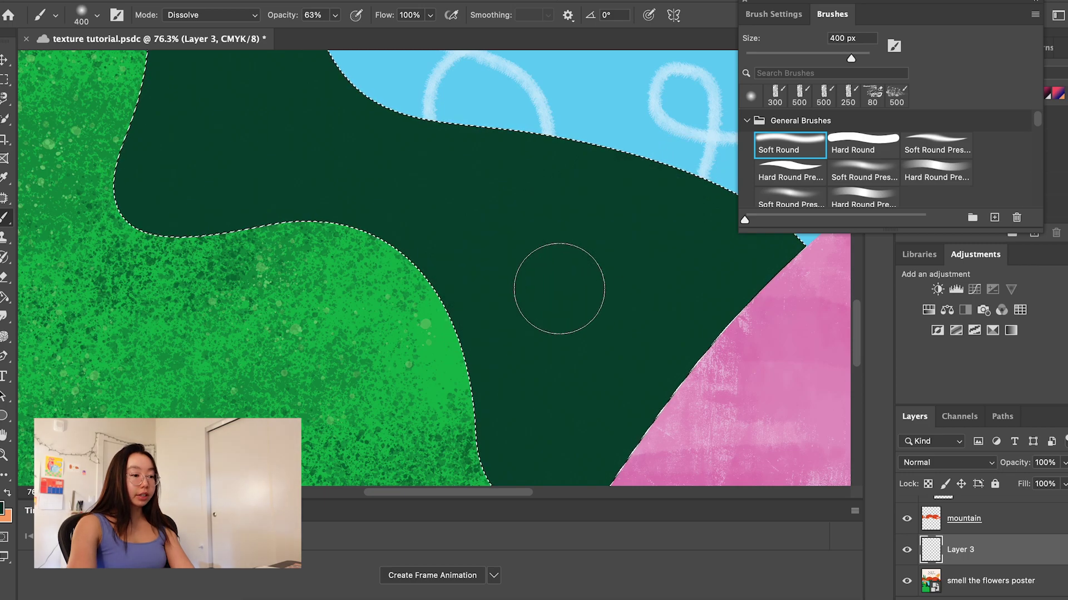
{"action": "left_click_drag", "start_coordinate": [558, 288], "coordinate": [524, 286]}
{"action": "scroll", "coordinate": [524, 281], "scroll_direction": "down", "scroll_amount": 2}
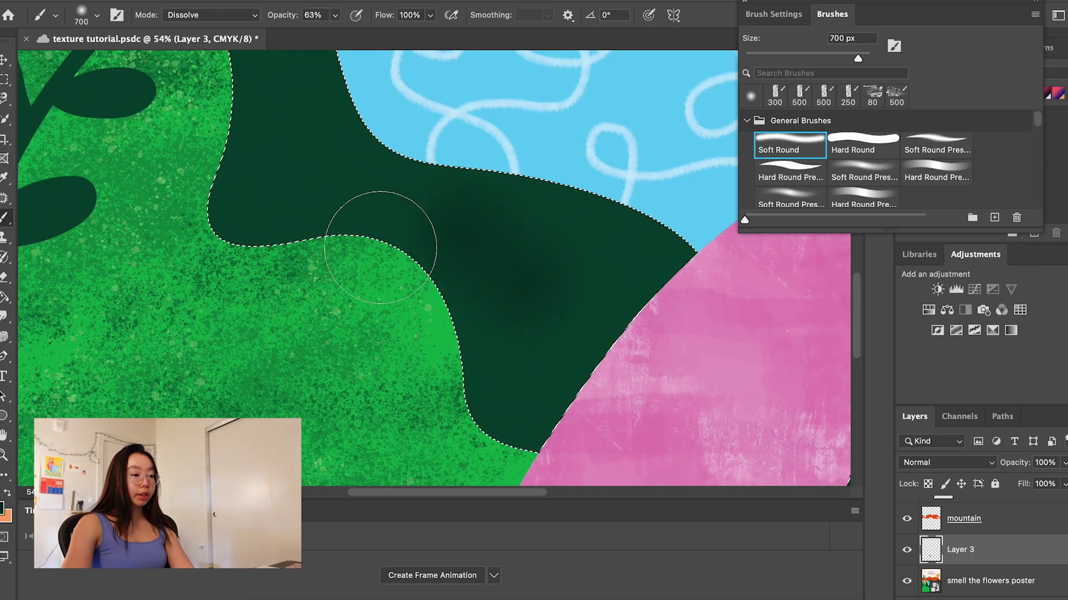
{"action": "scroll", "coordinate": [276, 215], "scroll_direction": "up", "scroll_amount": 4}
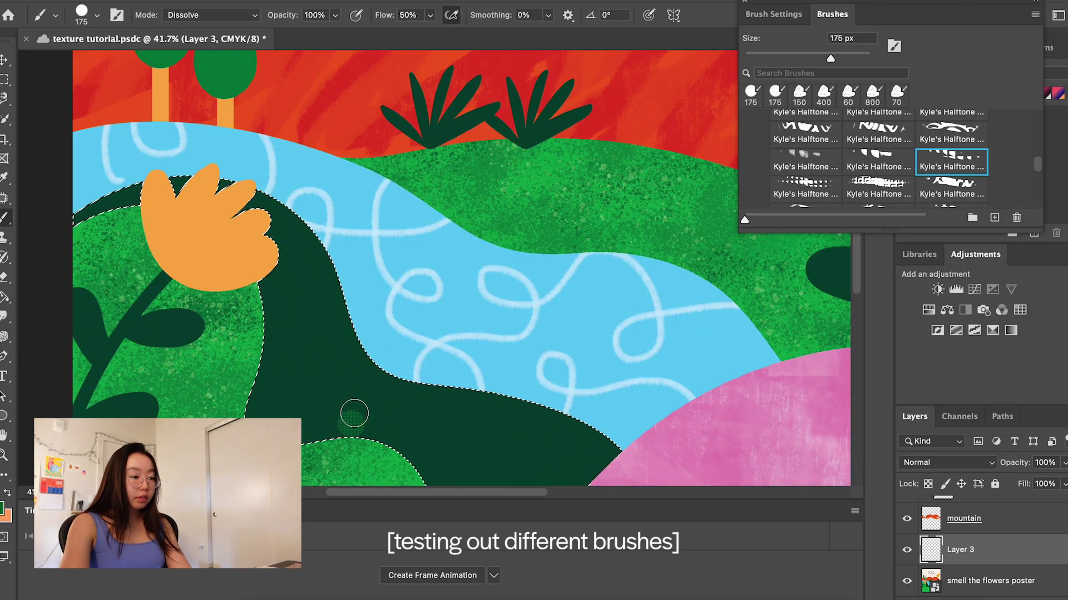
With a Kyle's Halftone brush at 175 px, paint diagonal green strokes over the dark green areas on both sides of the bridge.
{"action": "scroll", "coordinate": [804, 156], "scroll_direction": "down", "scroll_amount": 1}
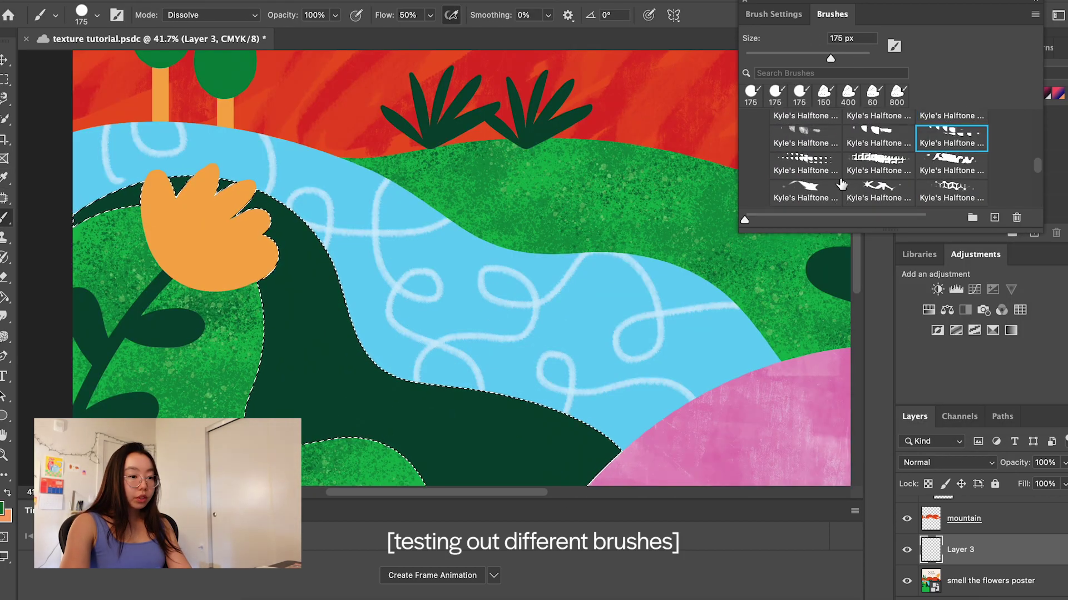
{"action": "left_click", "coordinate": [801, 139]}
{"action": "mouse_move", "coordinate": [358, 386]}
{"action": "left_mouse_down"}
{"action": "mouse_move", "coordinate": [298, 406]}
{"action": "mouse_move", "coordinate": [278, 356]}
{"action": "mouse_move", "coordinate": [278, 301]}
{"action": "left_mouse_up"}
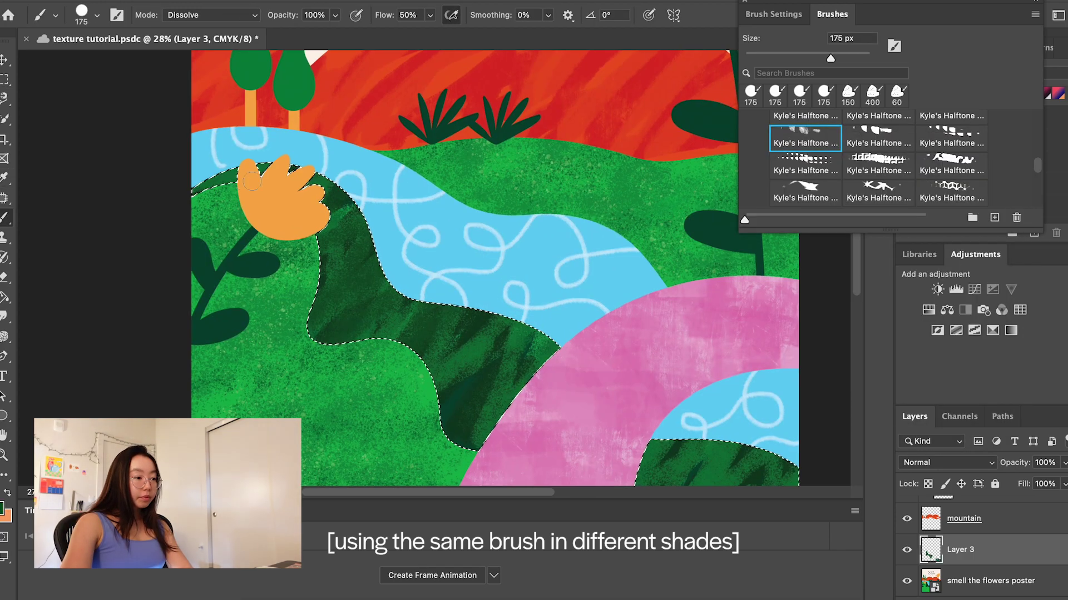
{"action": "left_click_drag", "start_coordinate": [528, 344], "coordinate": [461, 423]}
{"action": "scroll", "coordinate": [489, 334], "scroll_direction": "down", "scroll_amount": 4}
{"action": "left_click_drag", "start_coordinate": [790, 328], "coordinate": [728, 384]}
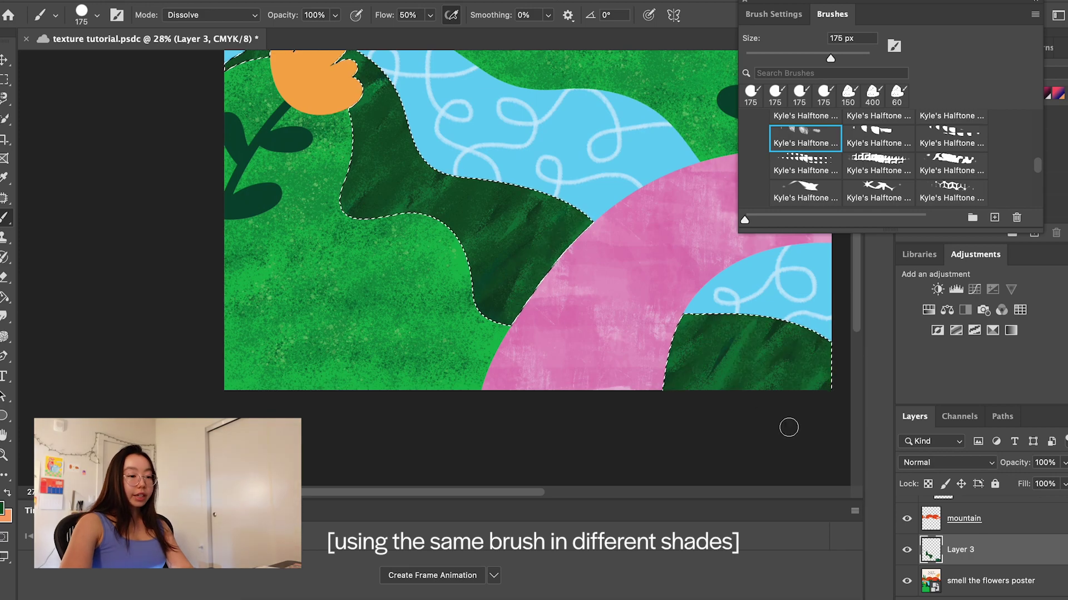
Sample a bright green from the hill and add more diagonal halftone strokes to the dark green bank at 175 px.
{"action": "scroll", "coordinate": [481, 340], "scroll_direction": "down", "scroll_amount": 4}
{"action": "key", "text": "super+equal"}
{"action": "key", "text": "super+equal"}
{"action": "left_click", "coordinate": [251, 268], "text": "alt"}
{"action": "key", "text": "super+minus"}
{"action": "key", "text": "super+minus"}
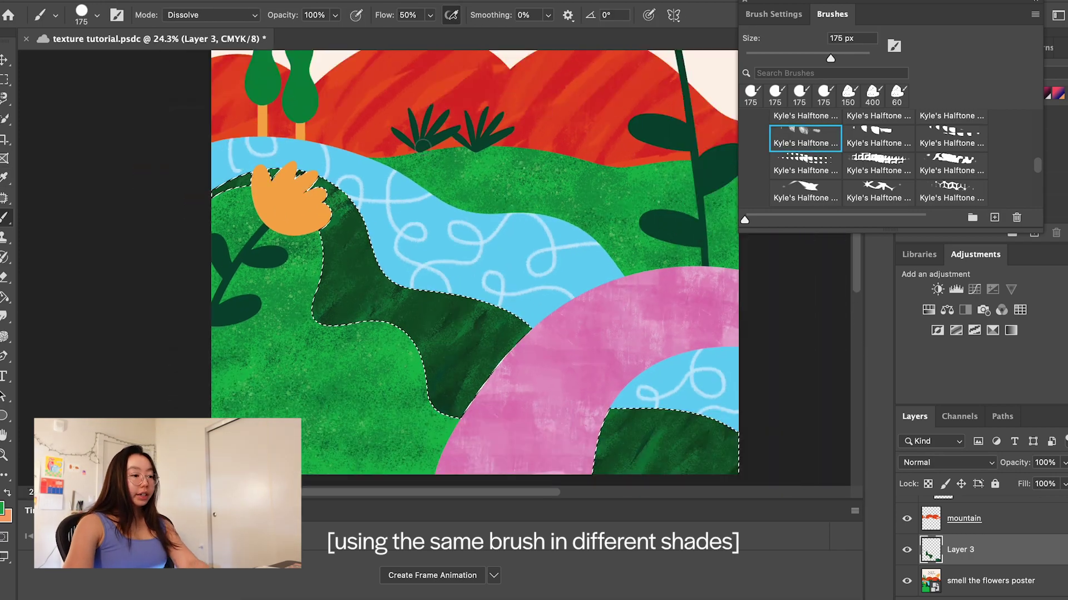
{"action": "key", "text": "super+equal"}
{"action": "key", "text": "super+equal"}
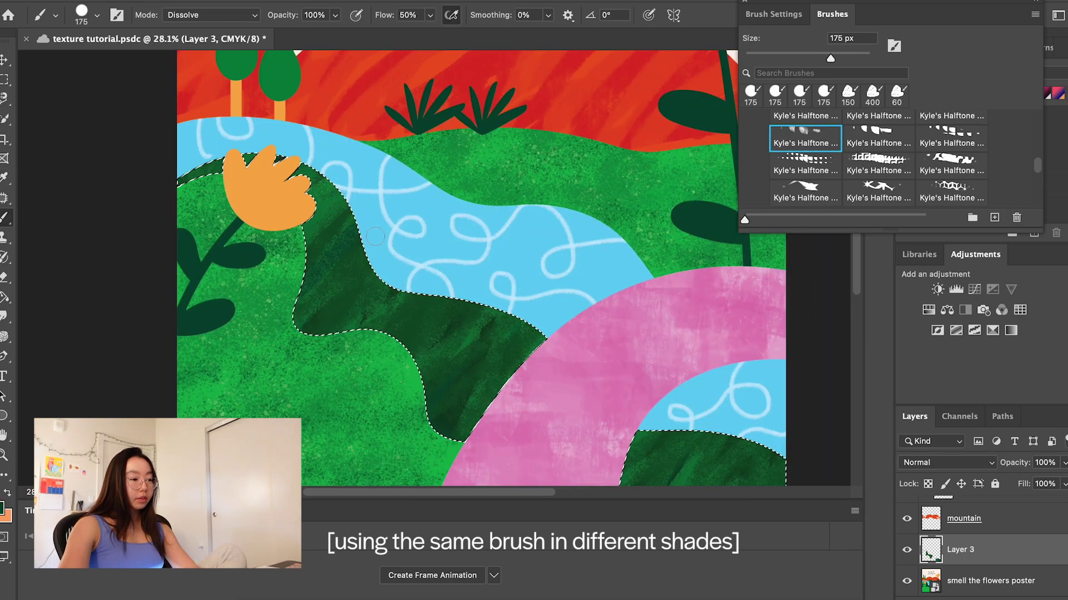
{"action": "scroll", "coordinate": [410, 232], "scroll_direction": "down", "scroll_amount": 2}
{"action": "scroll", "coordinate": [411, 231], "scroll_direction": "down", "scroll_amount": 1}
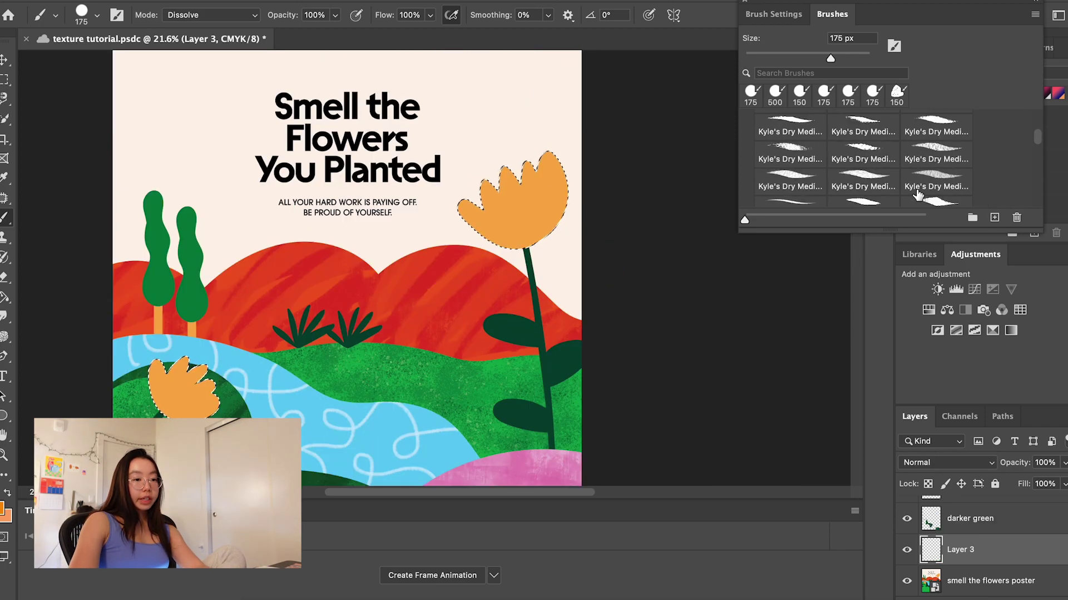
Choose a Kyle's Dry Media brush, enlarge it to 200 px and paint deeper orange streaks across the large flower.
{"action": "left_click", "coordinate": [933, 164]}
{"action": "mouse_move", "coordinate": [573, 163]}
{"action": "left_mouse_down"}
{"action": "mouse_move", "coordinate": [531, 182]}
{"action": "mouse_move", "coordinate": [567, 180]}
{"action": "mouse_move", "coordinate": [606, 210]}
{"action": "mouse_move", "coordinate": [622, 205]}
{"action": "mouse_move", "coordinate": [588, 211]}
{"action": "mouse_move", "coordinate": [693, 128]}
{"action": "mouse_move", "coordinate": [591, 139]}
{"action": "mouse_move", "coordinate": [574, 106]}
{"action": "mouse_move", "coordinate": [614, 73]}
{"action": "mouse_move", "coordinate": [513, 179]}
{"action": "mouse_move", "coordinate": [600, 209]}
{"action": "mouse_move", "coordinate": [575, 115]}
{"action": "left_mouse_up"}
{"action": "scroll", "coordinate": [517, 206], "scroll_direction": "up", "scroll_amount": 4}
{"action": "key", "text": "super+z"}
{"action": "key", "text": "bracketright"}
{"action": "key", "text": "bracketright"}
{"action": "key", "text": "bracketright"}
{"action": "key", "text": "bracketright"}
{"action": "key", "text": "bracketright"}
{"action": "key", "text": "super+minus"}
Pick a lighter orange foreground color and brush pale strokes across the large flower.
{"action": "left_click", "coordinate": [2, 508]}
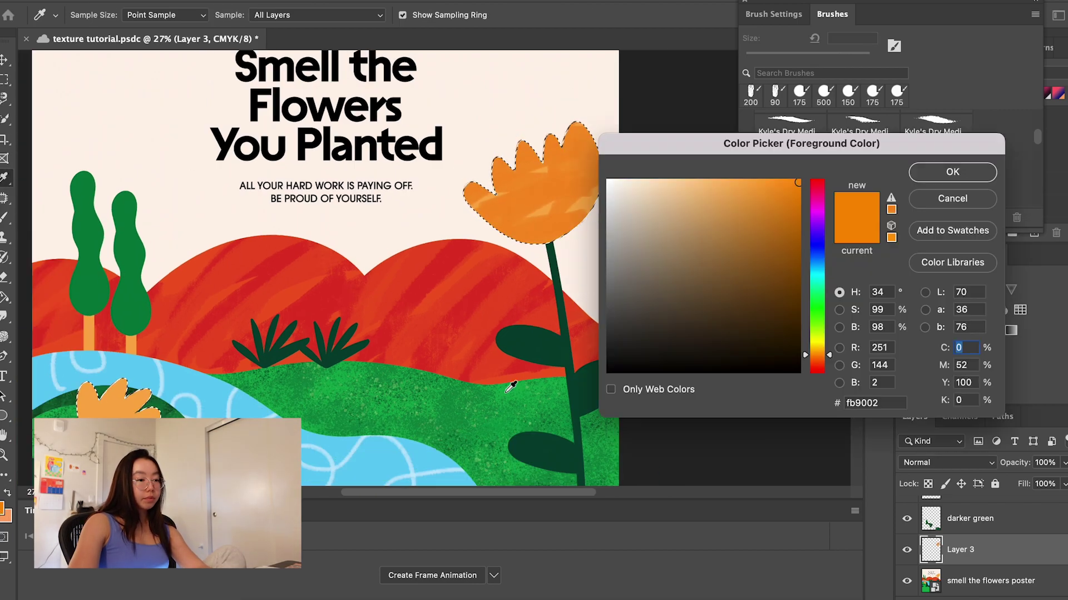
{"action": "left_click", "coordinate": [749, 185]}
{"action": "left_click", "coordinate": [953, 172]}
{"action": "left_click_drag", "start_coordinate": [484, 205], "coordinate": [614, 197]}
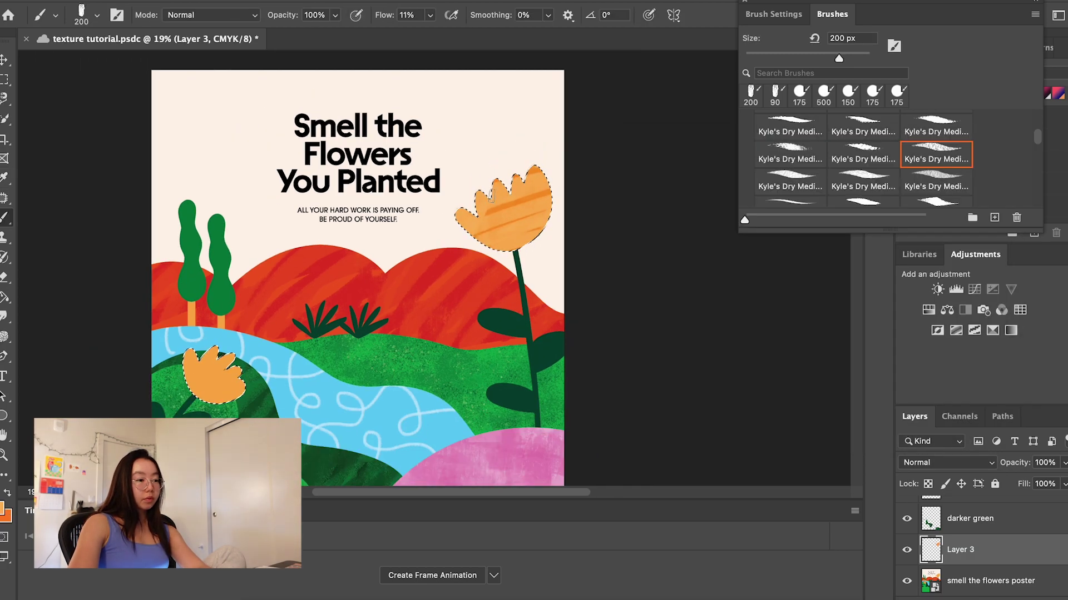
Brush pale peach strokes across the small flower with the Kyle's Dry Media brush at 125 px.
{"action": "scroll", "coordinate": [531, 233], "scroll_direction": "up", "scroll_amount": 2}
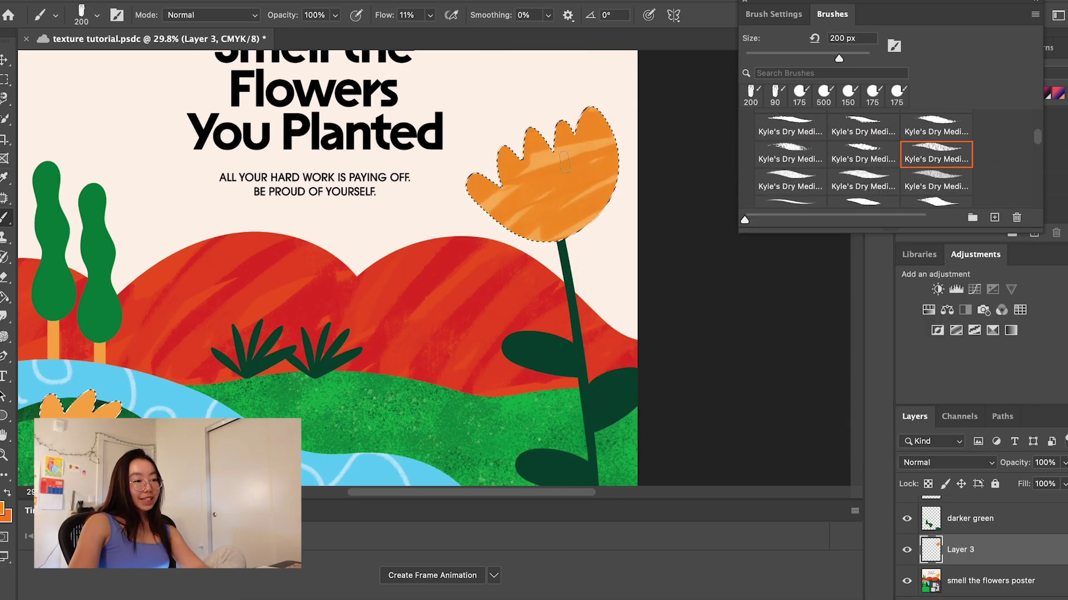
{"action": "scroll", "coordinate": [565, 162], "scroll_direction": "up", "scroll_amount": 1}
{"action": "scroll", "coordinate": [89, 414], "scroll_direction": "up", "scroll_amount": 5}
{"action": "mouse_move", "coordinate": [261, 189]}
{"action": "left_mouse_down"}
{"action": "mouse_move", "coordinate": [472, 334]}
{"action": "mouse_move", "coordinate": [334, 239]}
{"action": "mouse_move", "coordinate": [427, 205]}
{"action": "left_mouse_up"}
Change the foreground color to a stronger orange and brush it over the pale strokes on the small flower.
{"action": "left_click", "coordinate": [2, 508]}
{"action": "left_click", "coordinate": [952, 171]}
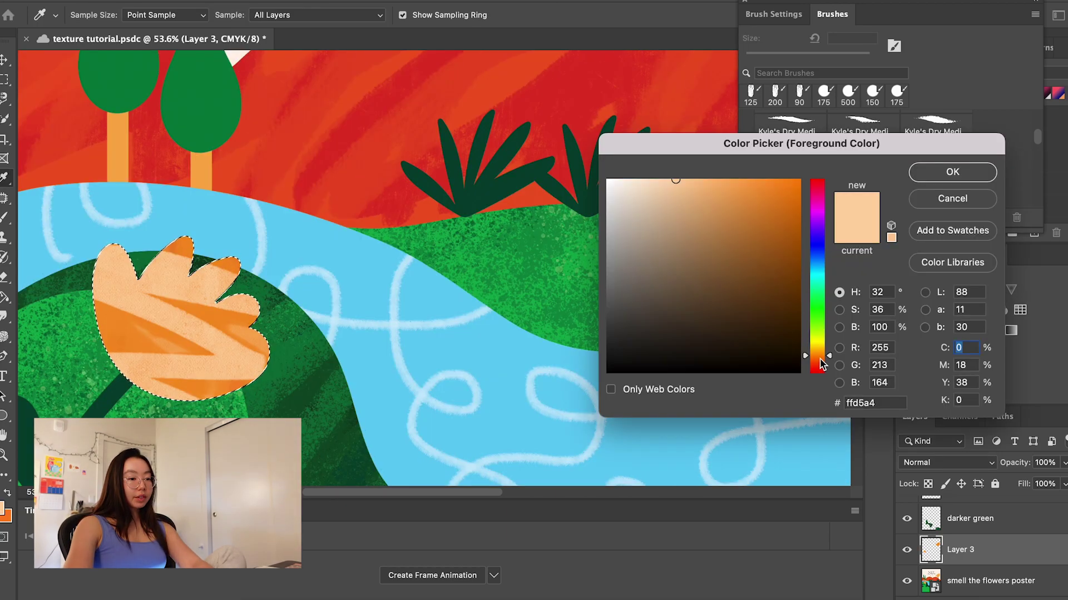
{"action": "left_click", "coordinate": [820, 360]}
{"action": "mouse_move", "coordinate": [739, 209]}
{"action": "left_mouse_down"}
{"action": "mouse_move", "coordinate": [741, 185]}
{"action": "mouse_move", "coordinate": [756, 179]}
{"action": "left_mouse_up"}
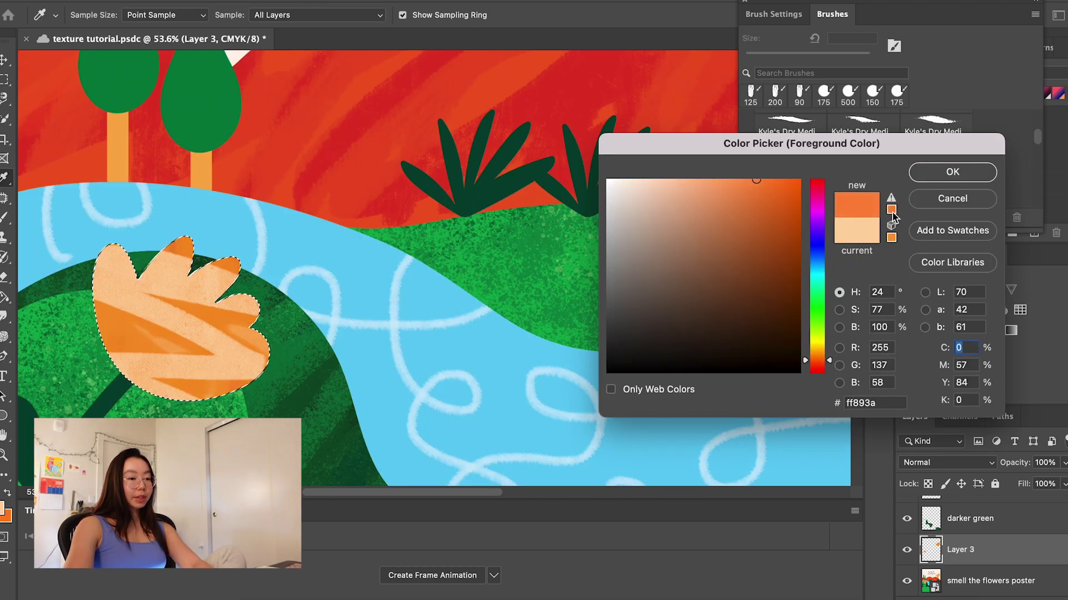
{"action": "left_click", "coordinate": [817, 352]}
{"action": "left_click", "coordinate": [953, 172]}
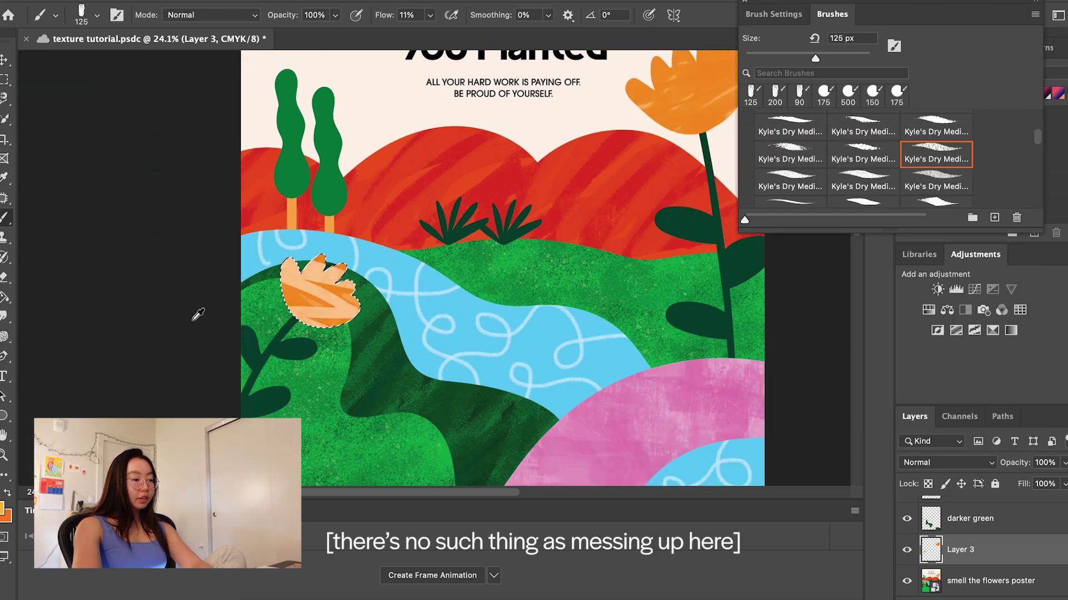
{"action": "scroll", "coordinate": [432, 271], "scroll_direction": "up", "scroll_amount": 3}
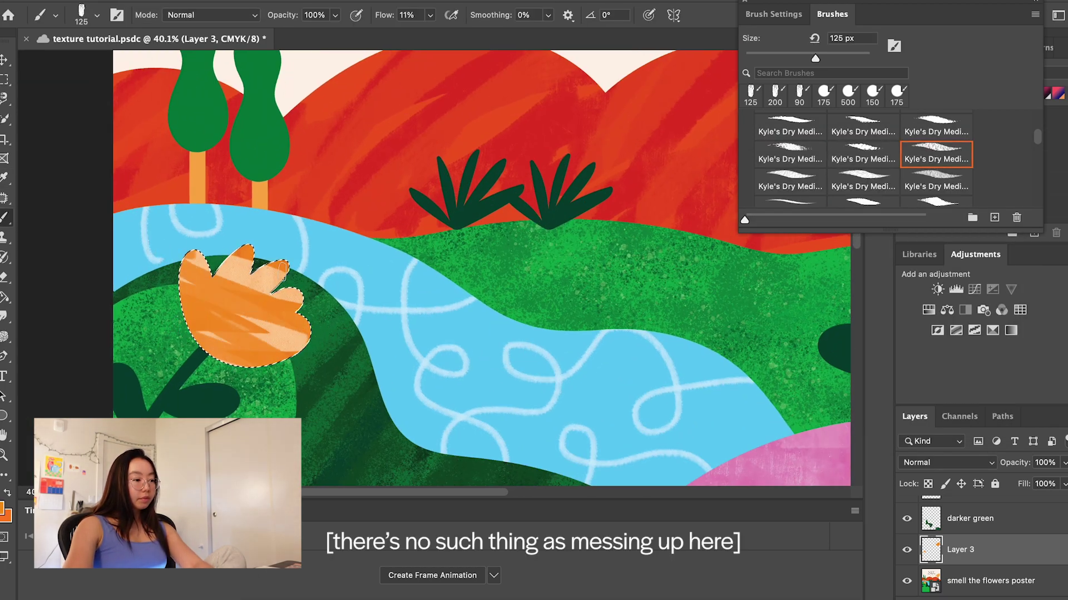
{"action": "mouse_move", "coordinate": [233, 314]}
{"action": "left_mouse_down"}
{"action": "mouse_move", "coordinate": [309, 337]}
{"action": "mouse_move", "coordinate": [200, 356]}
{"action": "mouse_move", "coordinate": [295, 361]}
{"action": "left_mouse_up"}
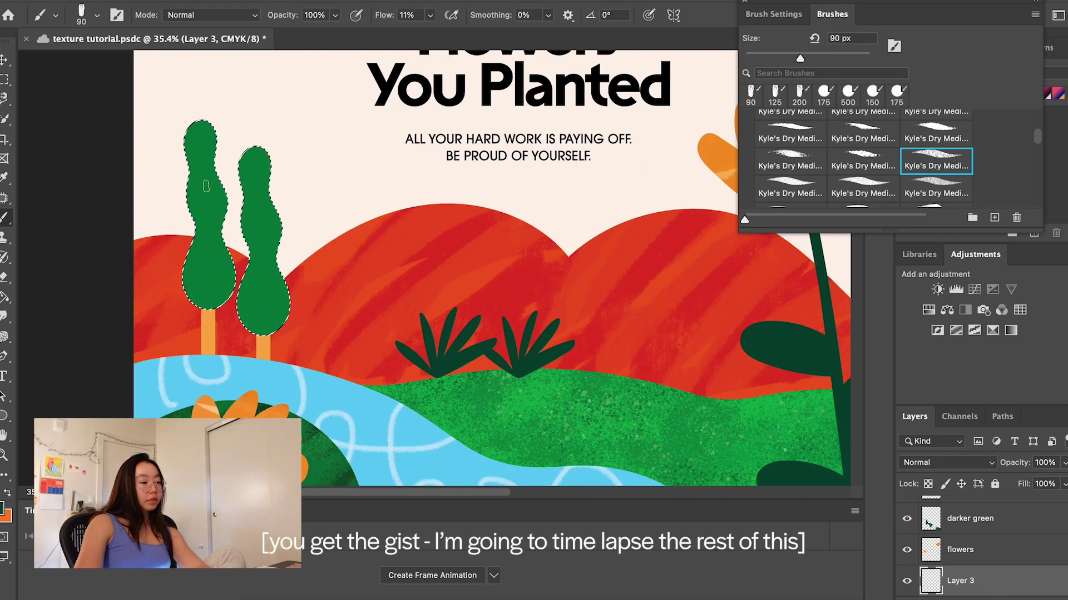
Brush dark green bands across both selected treetops with the Kyle's Dry Media brush at 90 px.
{"action": "mouse_move", "coordinate": [231, 296]}
{"action": "left_mouse_down"}
{"action": "mouse_move", "coordinate": [187, 215]}
{"action": "mouse_move", "coordinate": [214, 128]}
{"action": "left_mouse_up"}
{"action": "key", "text": "super+z"}
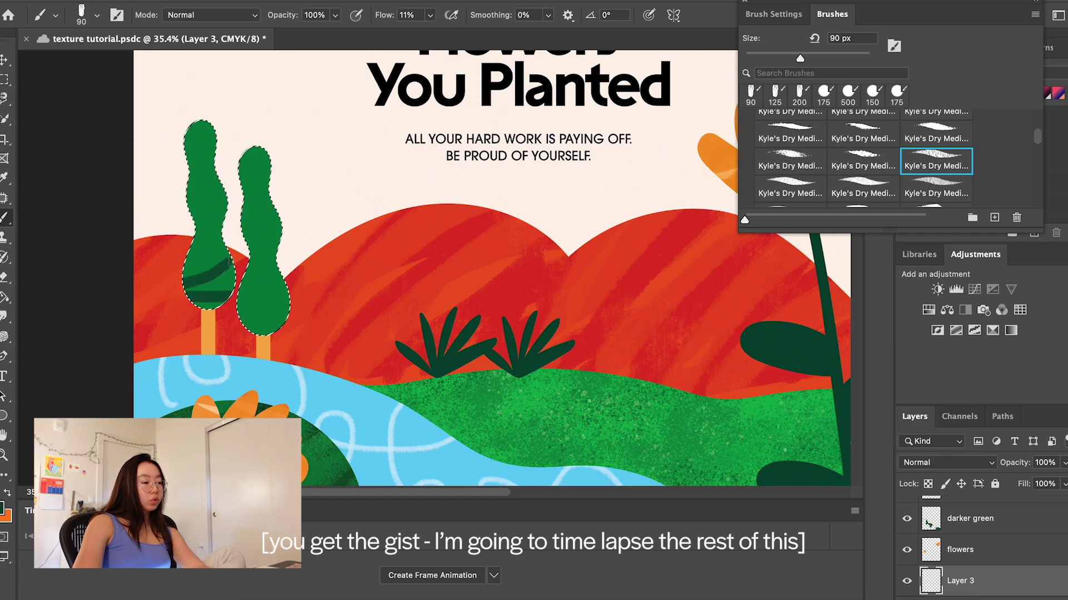
{"action": "left_click_drag", "start_coordinate": [222, 214], "coordinate": [189, 130]}
{"action": "left_click_drag", "start_coordinate": [239, 159], "coordinate": [293, 183]}
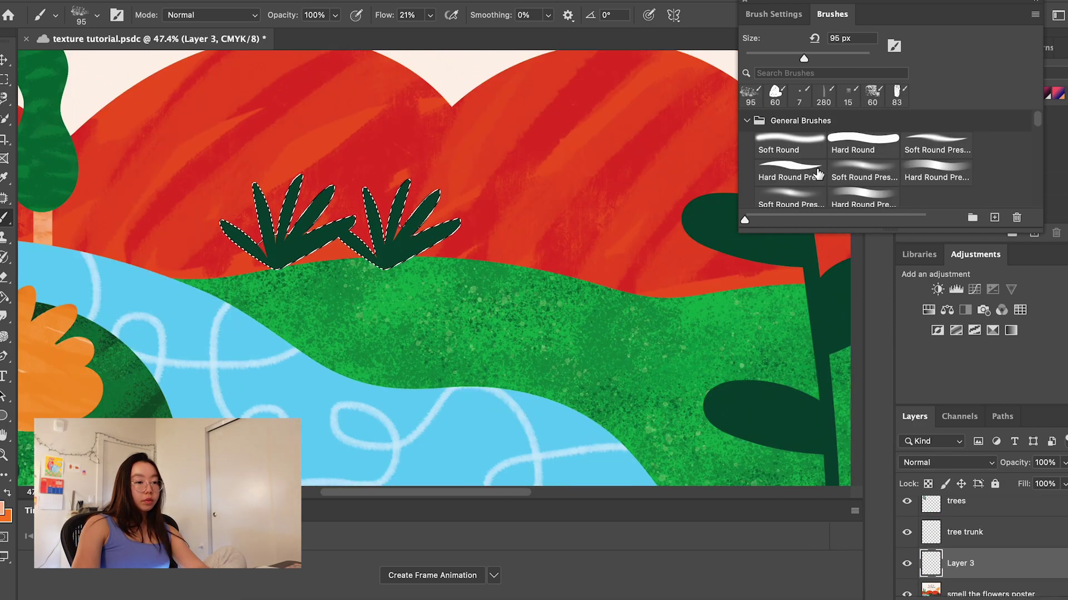
Paint green texture onto the two spiky plants, finish with a 90 px Kyle's Dry Media brush, and name their layer plant.
{"action": "left_click_drag", "start_coordinate": [339, 234], "coordinate": [290, 202]}
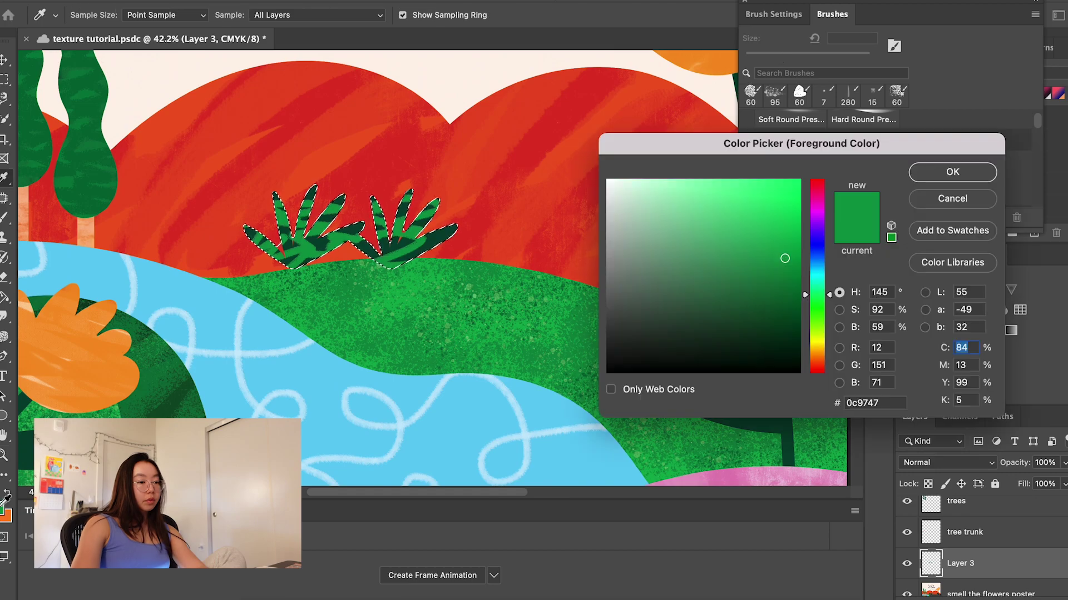
{"action": "scroll", "coordinate": [873, 151], "scroll_direction": "down", "scroll_amount": 3}
{"action": "left_click", "coordinate": [936, 155]}
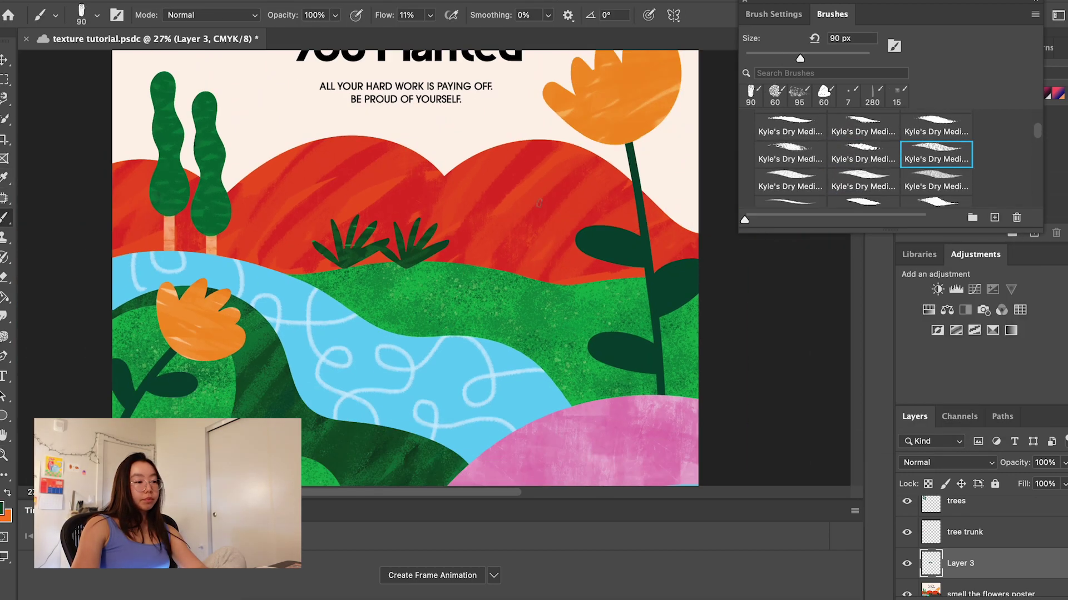
{"action": "type", "text": "plan"}
{"action": "type", "text": "t"}
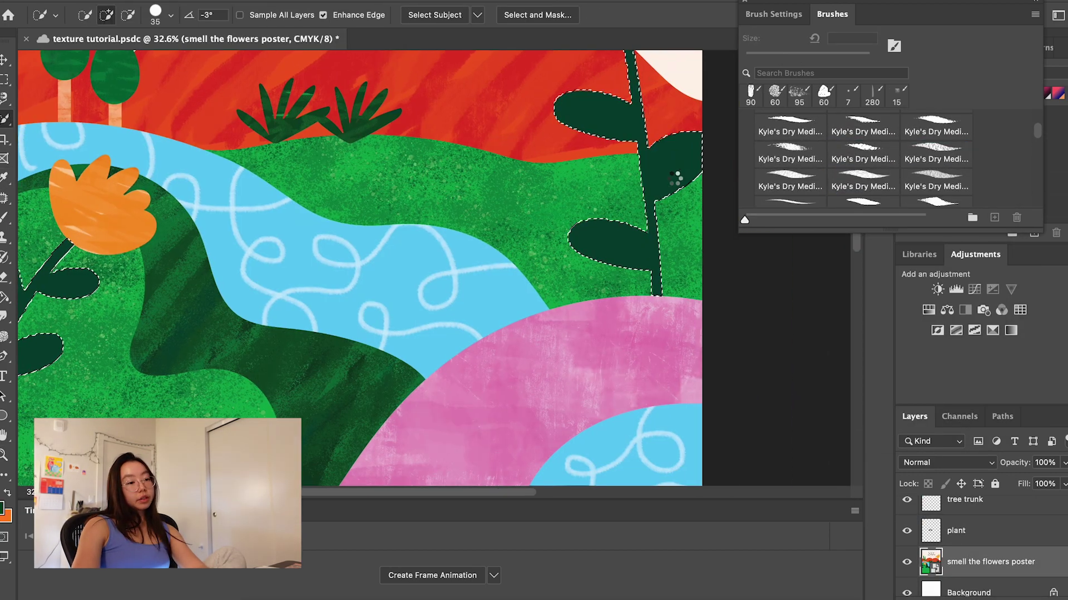
Paint lighter green texture on both flowers' stems and leaves with a Kyle's Dry Media brush at 250 px.
{"action": "type", "text": "b"}
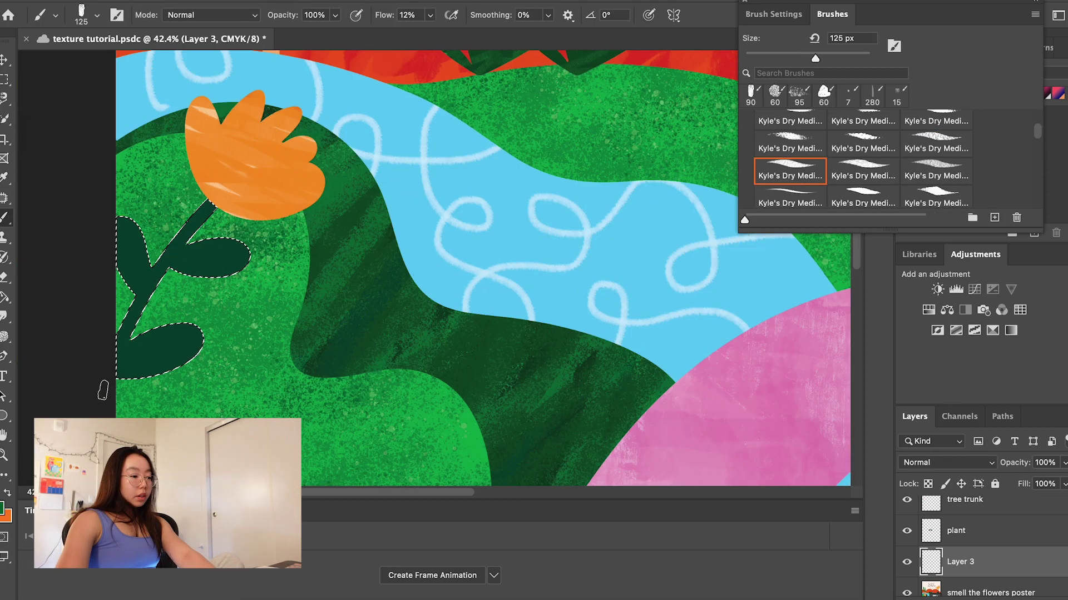
{"action": "key", "text": "period"}
{"action": "left_click_drag", "start_coordinate": [251, 349], "coordinate": [265, 245]}
{"action": "scroll", "coordinate": [389, 267], "scroll_direction": "right", "scroll_amount": 10}
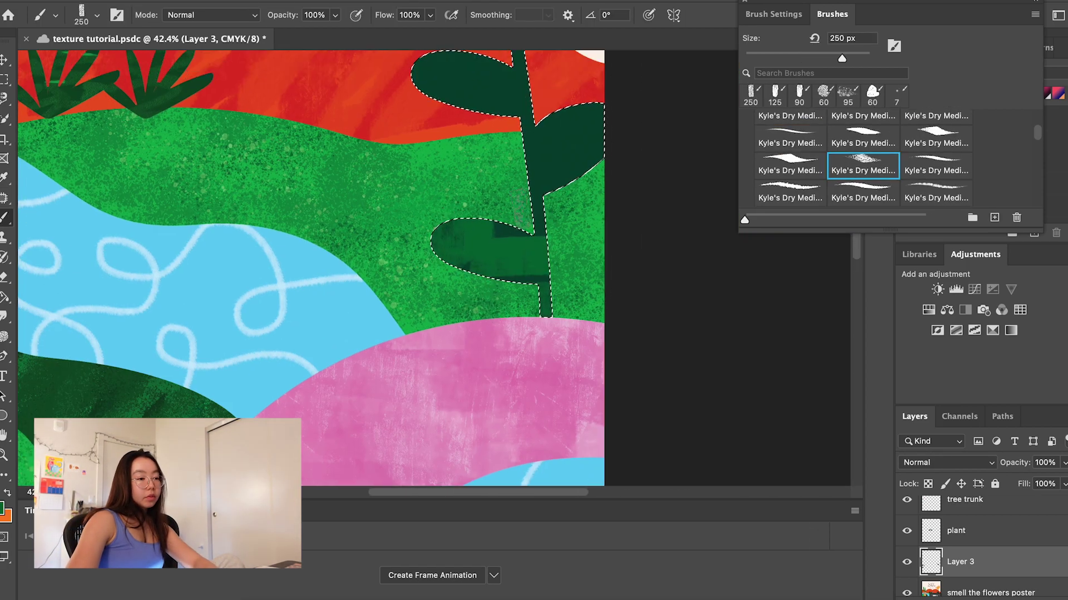
{"action": "scroll", "coordinate": [501, 251], "scroll_direction": "up", "scroll_amount": 4}
{"action": "left_click_drag", "start_coordinate": [478, 334], "coordinate": [503, 162]}
{"action": "scroll", "coordinate": [567, 194], "scroll_direction": "down", "scroll_amount": 5}
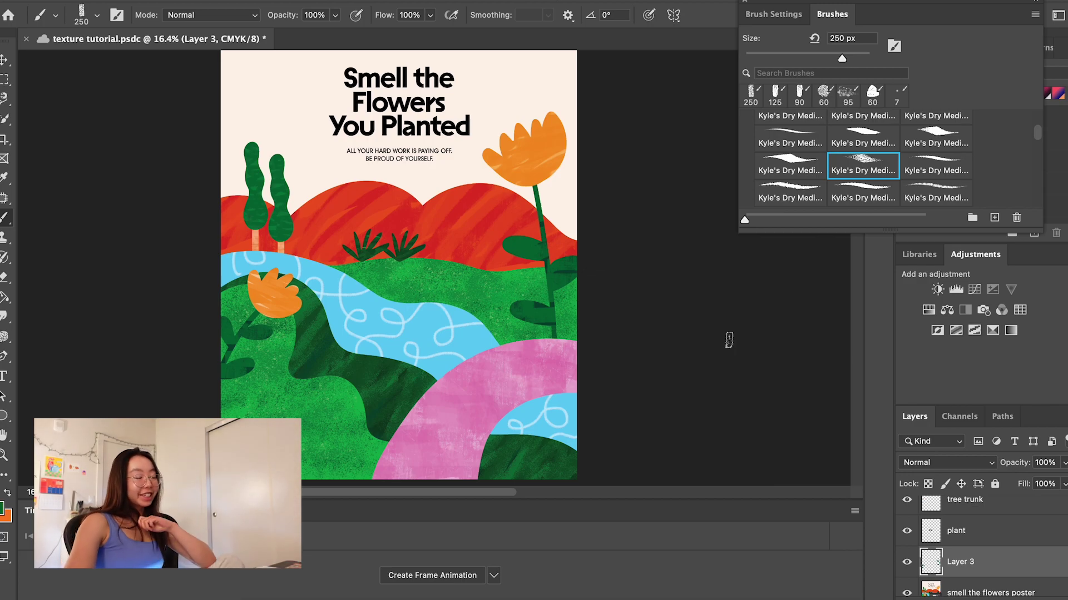
Place the white paper texture image above the bridge layer, scaled to 28.25% so it covers the whole poster.
{"action": "scroll", "coordinate": [729, 339], "scroll_direction": "down", "scroll_amount": 1}
{"action": "scroll", "coordinate": [729, 339], "scroll_direction": "up", "scroll_amount": 1}
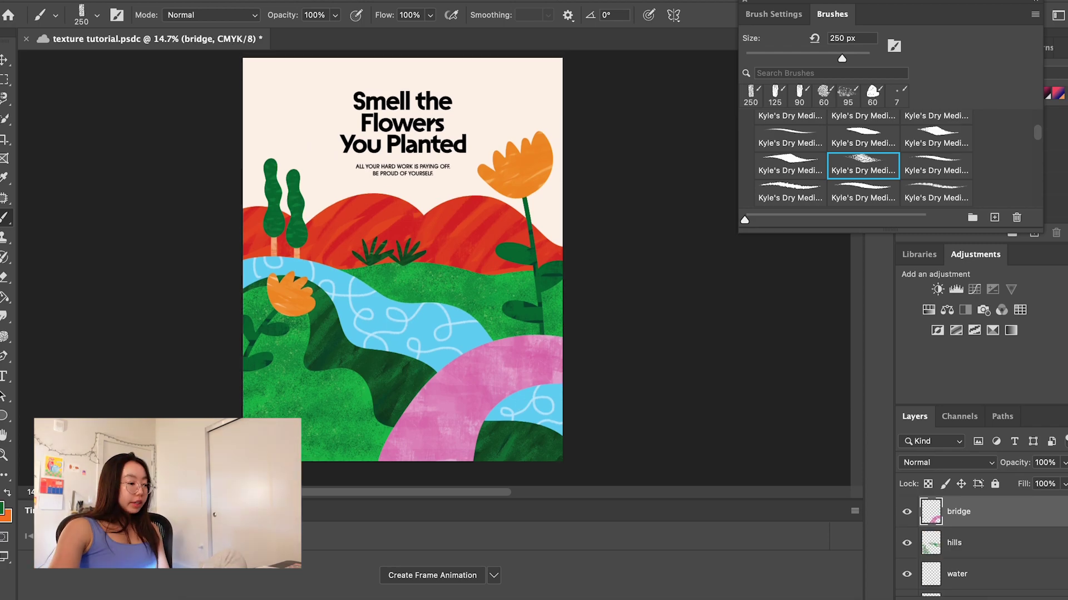
{"action": "left_click_drag", "start_coordinate": [256, 436], "coordinate": [413, 280]}
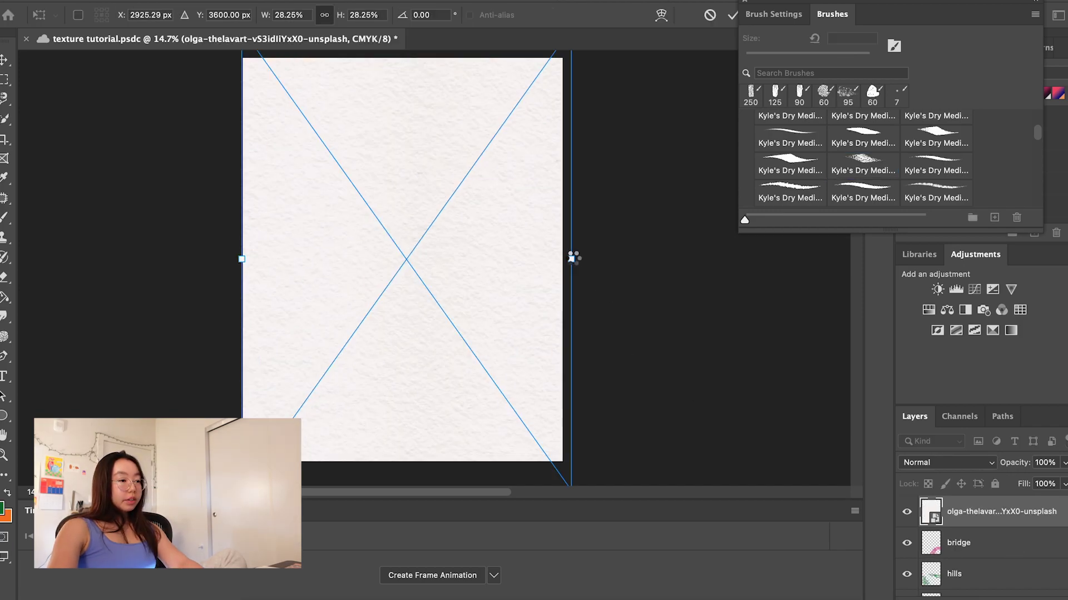
{"action": "key", "text": "Return"}
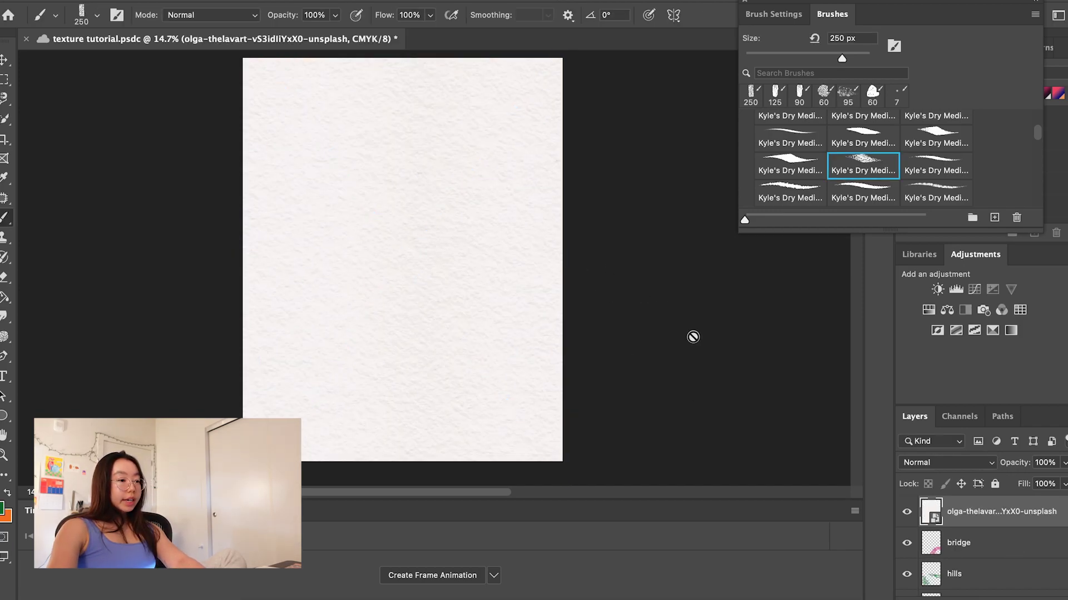
Set the paper texture layer's blend mode to Multiply.
{"action": "key", "text": "super+minus"}
{"action": "key", "text": "super+t"}
{"action": "left_click", "coordinate": [953, 465]}
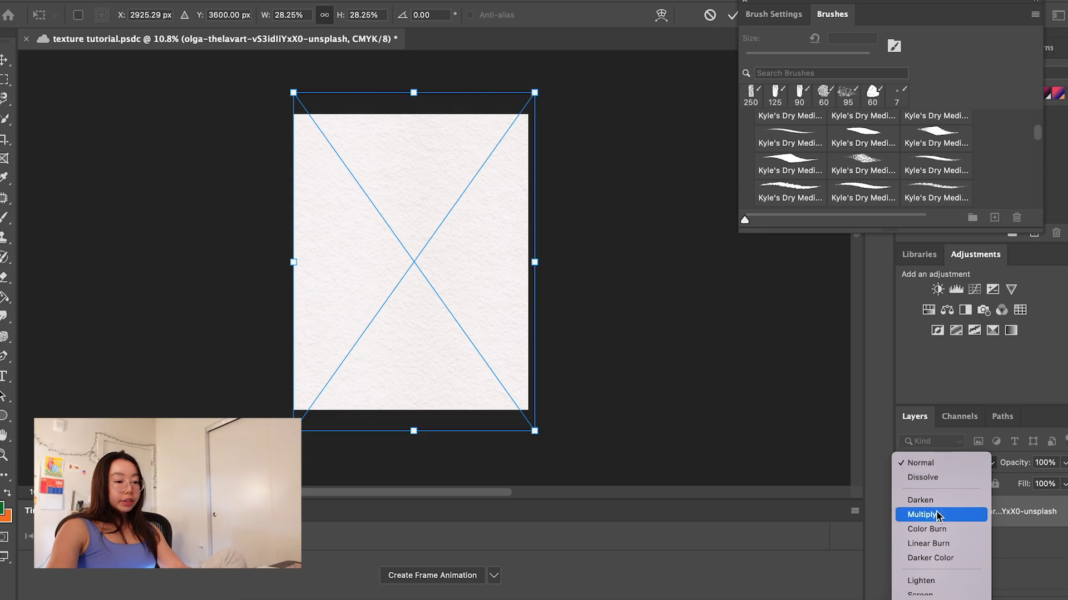
{"action": "left_click", "coordinate": [939, 510]}
{"action": "key", "text": "Return"}
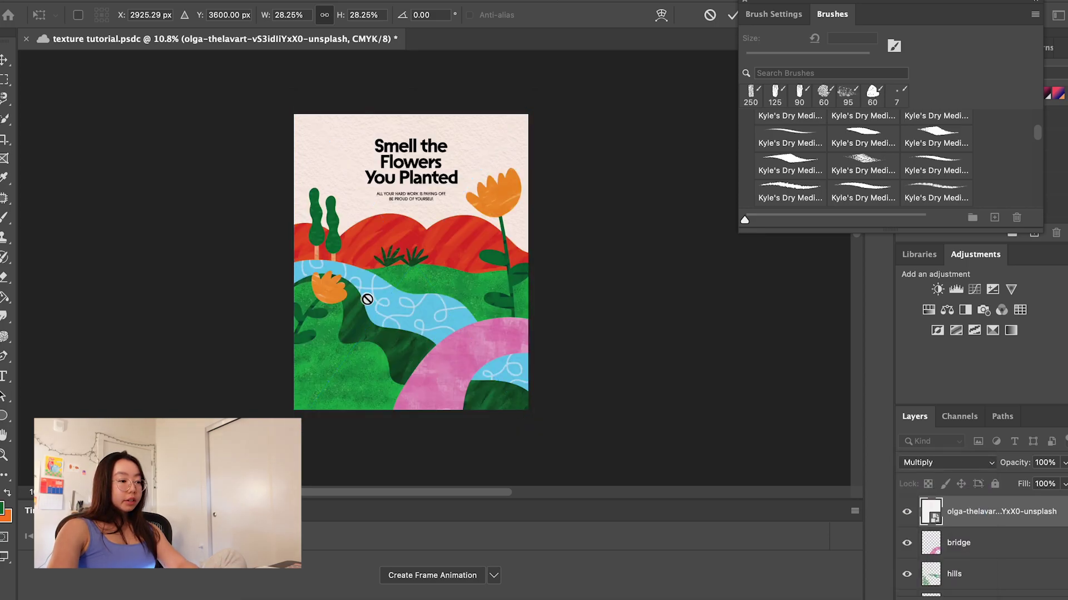
{"action": "key", "text": "b"}
Toggle the paper texture layer's visibility to compare the poster with and without it.
{"action": "scroll", "coordinate": [487, 298], "scroll_direction": "up", "scroll_amount": 3}
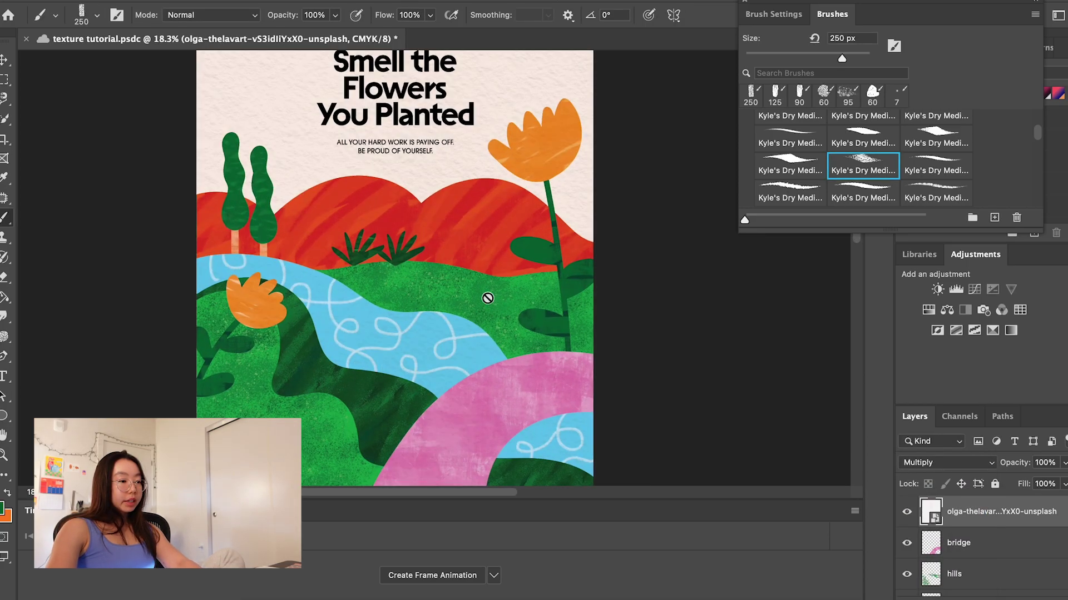
{"action": "scroll", "coordinate": [487, 299], "scroll_direction": "down", "scroll_amount": 1}
{"action": "left_click", "coordinate": [906, 511]}
{"action": "left_click", "coordinate": [906, 512]}
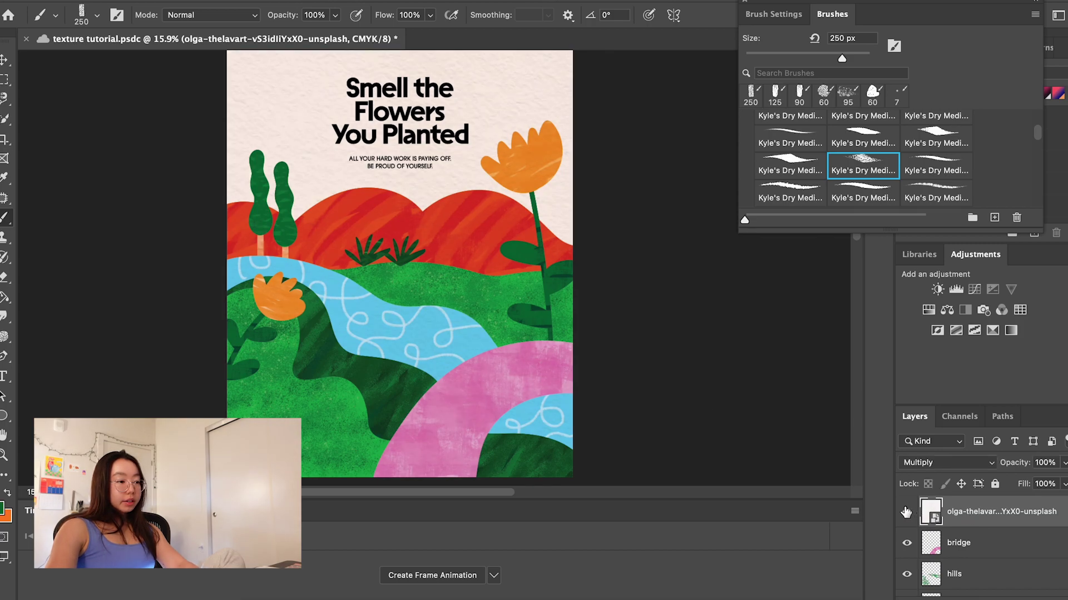
Open the blend mode choices for the paper texture layer.
{"action": "left_click", "coordinate": [943, 463]}
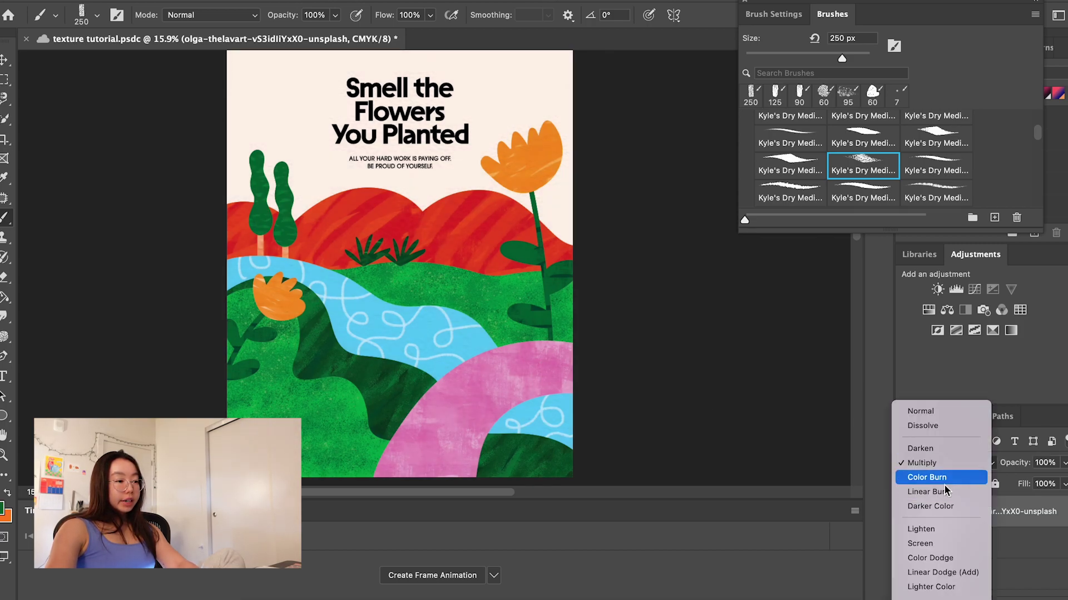